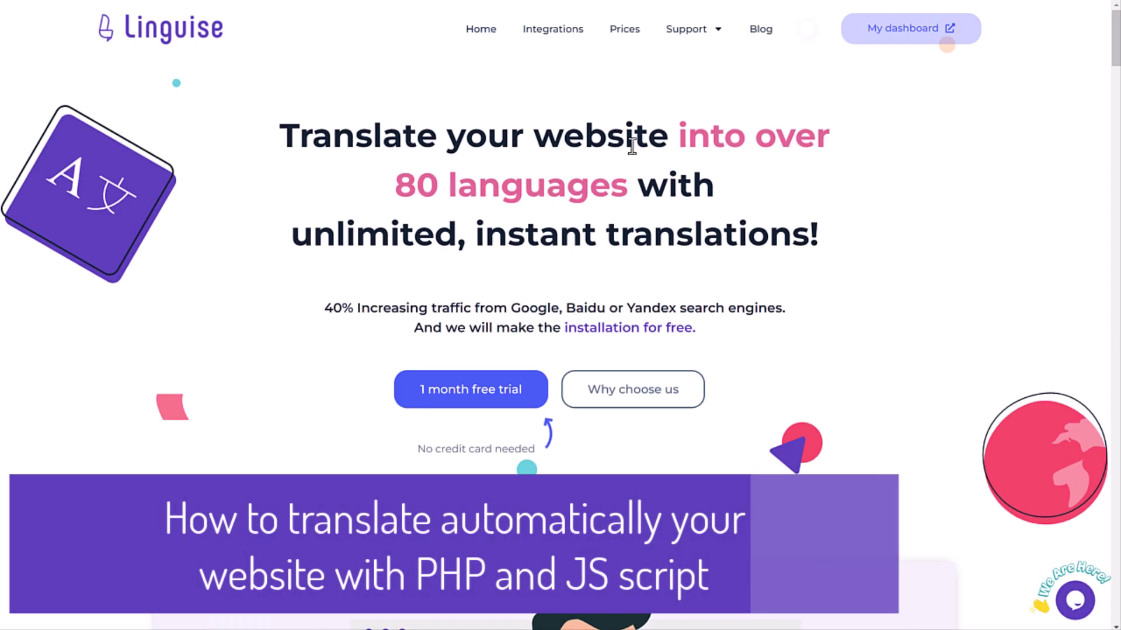
From Integrations, open the JavaScript & PHP page and save the Linguise script zip
click(552, 32)
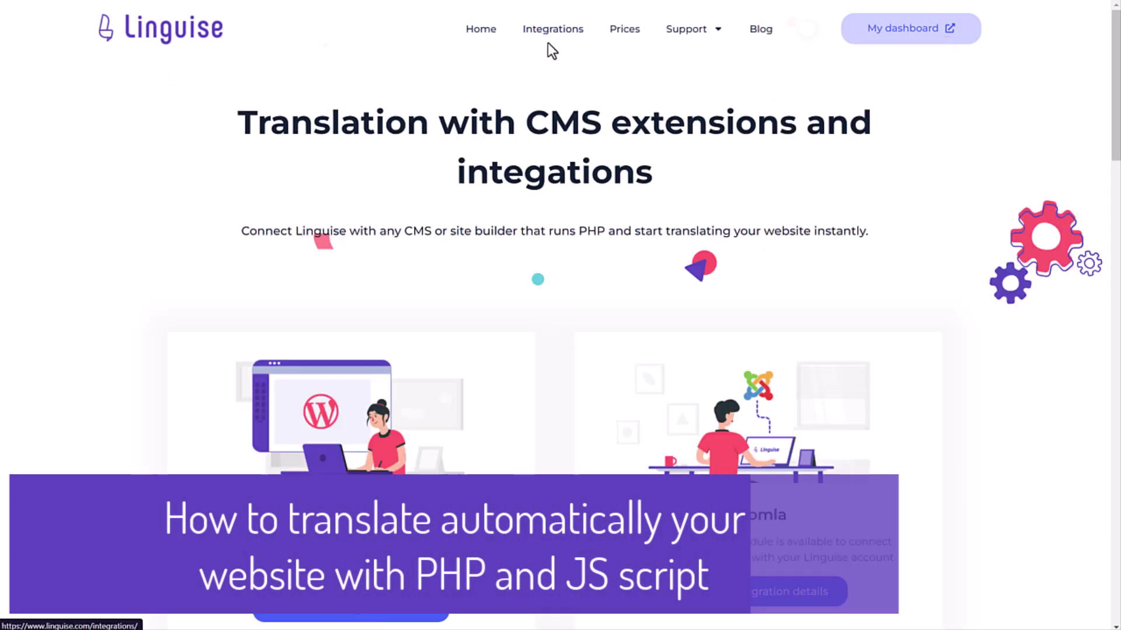
scroll(565, 184, down, 10)
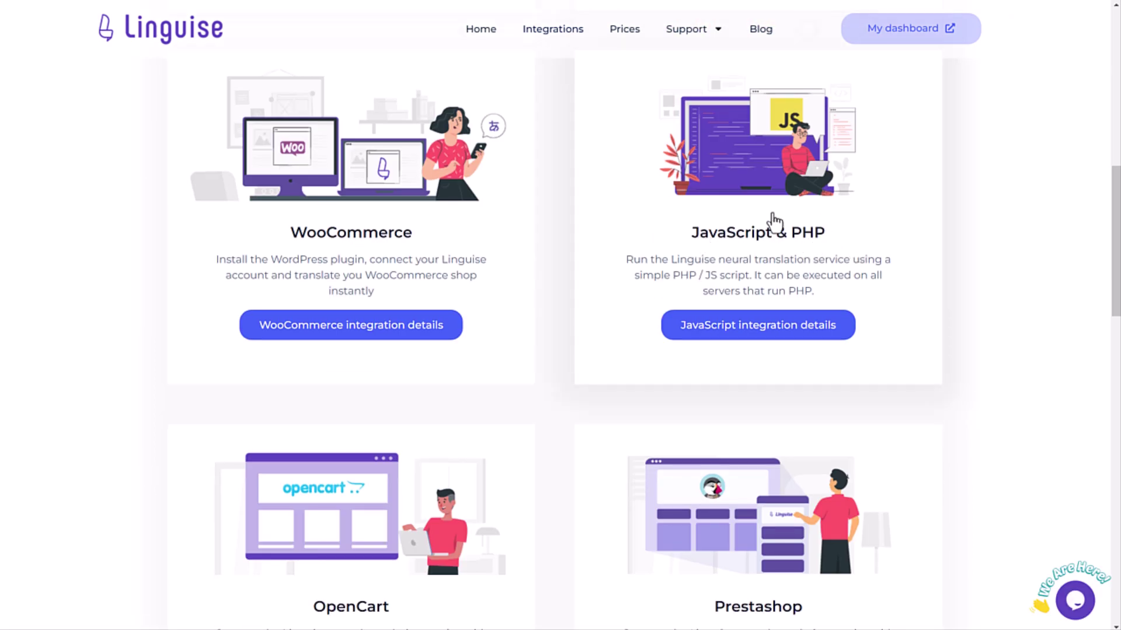
click(667, 240)
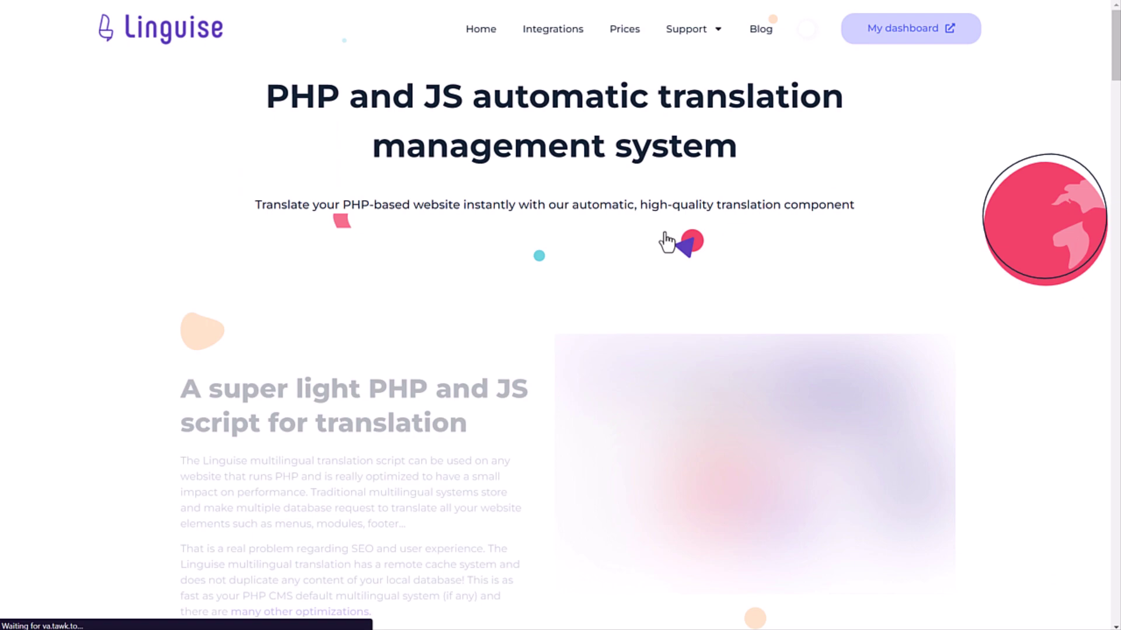
scroll(665, 239, down, 4)
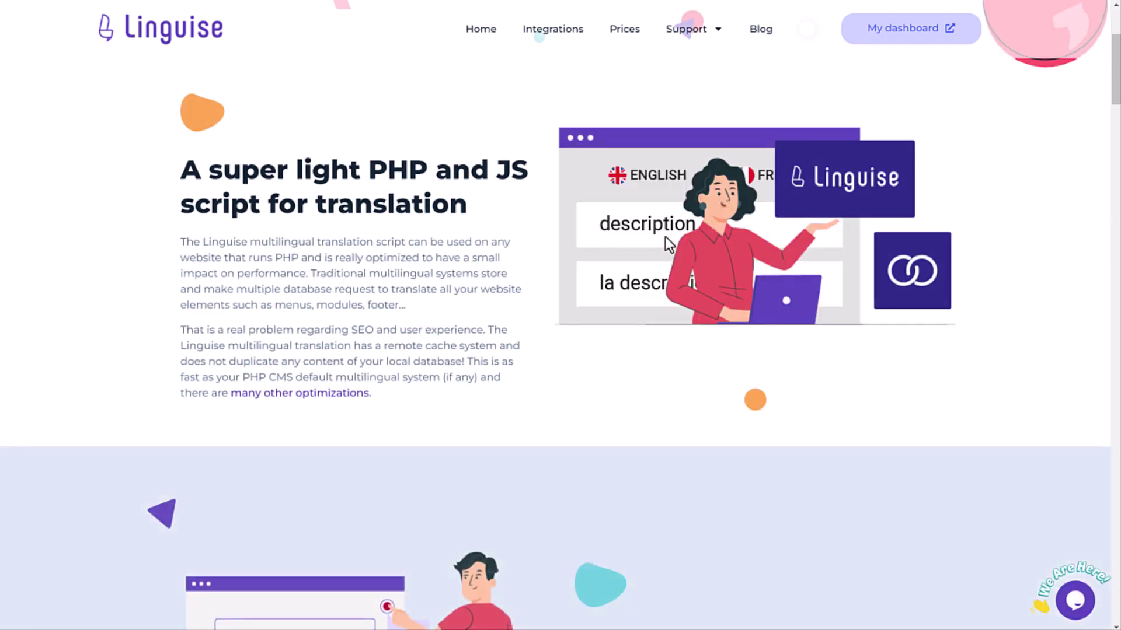
scroll(665, 240, down, 10)
scroll(666, 239, down, 15)
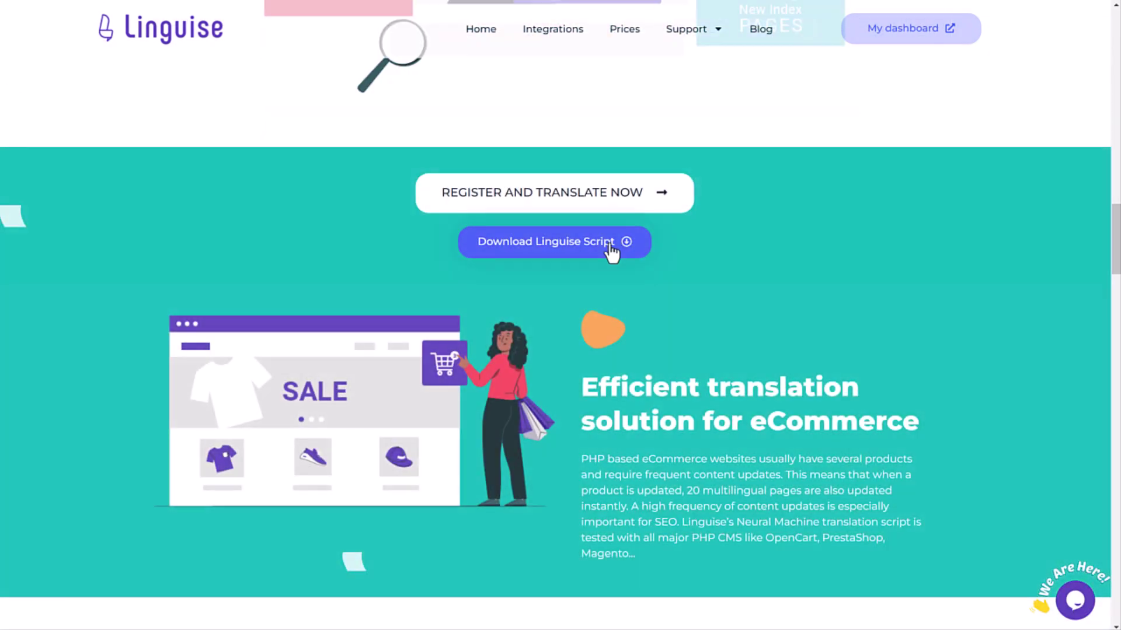
click(610, 245)
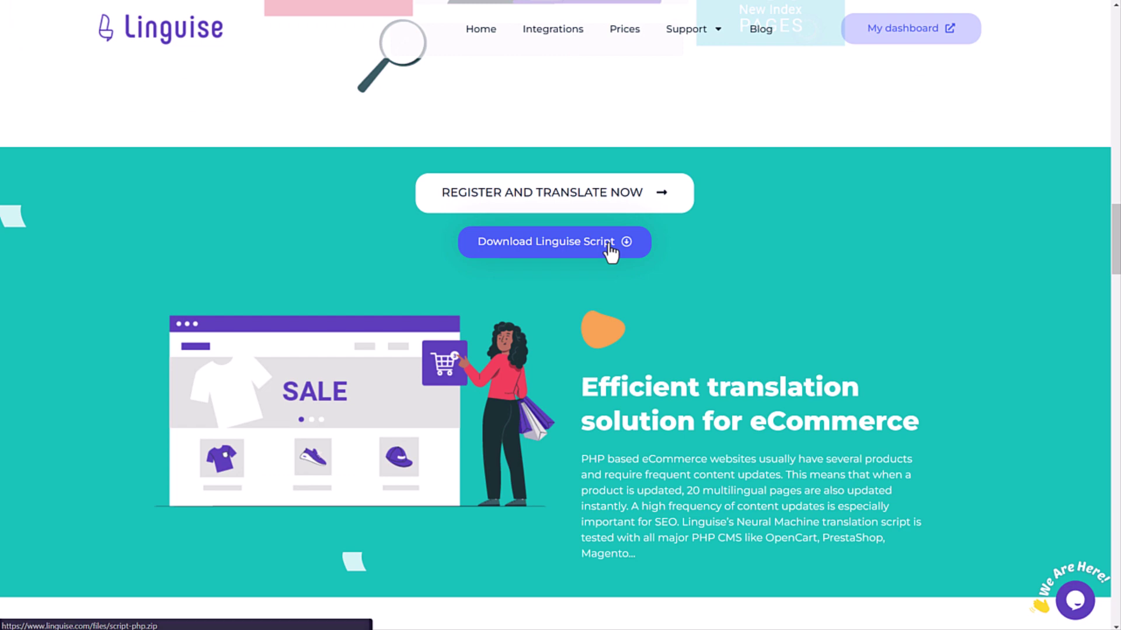
click(832, 428)
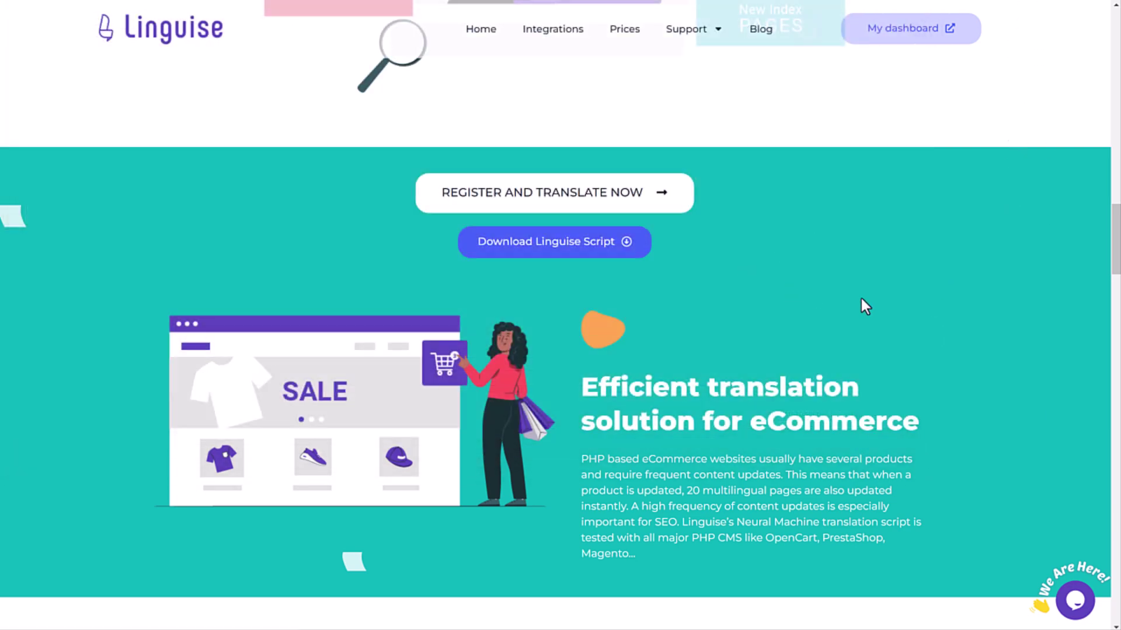
Switch the store to Chinese, open the Hummingbird Printed Sweater page, and reopen the language list
scroll(735, 312, up, 15)
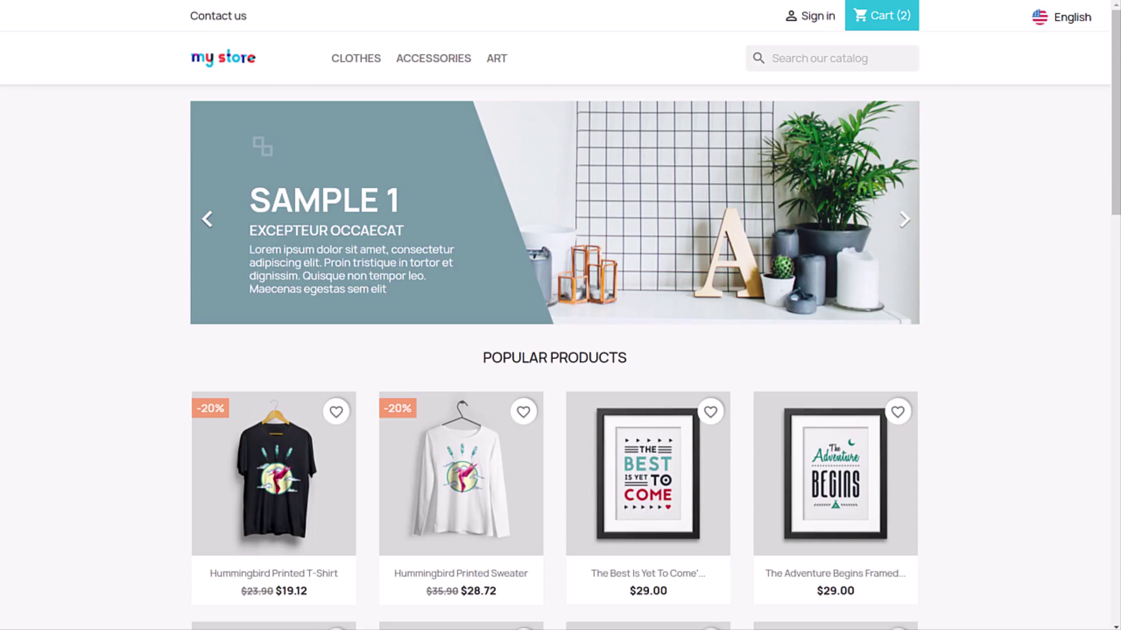
click(1045, 23)
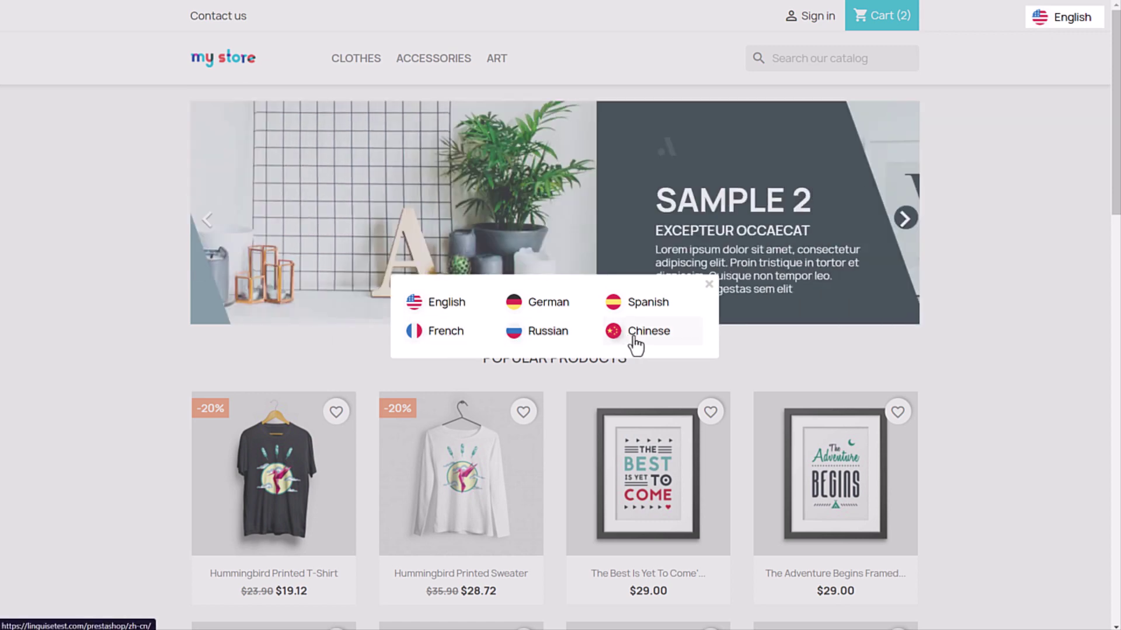
click(641, 338)
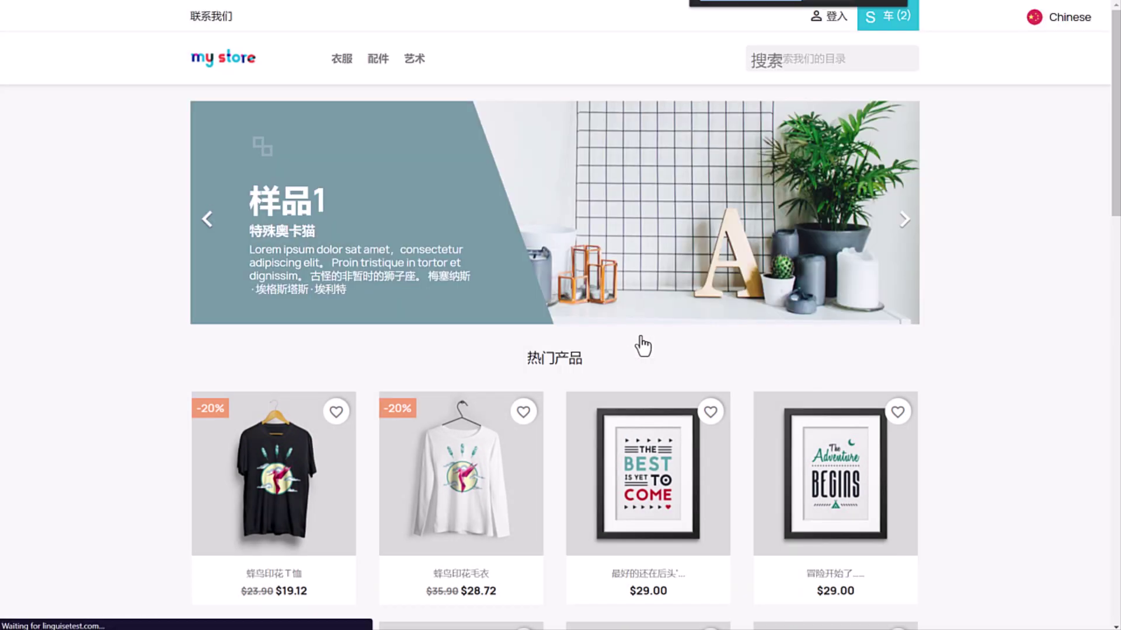
scroll(537, 369, down, 6)
scroll(538, 373, down, 3)
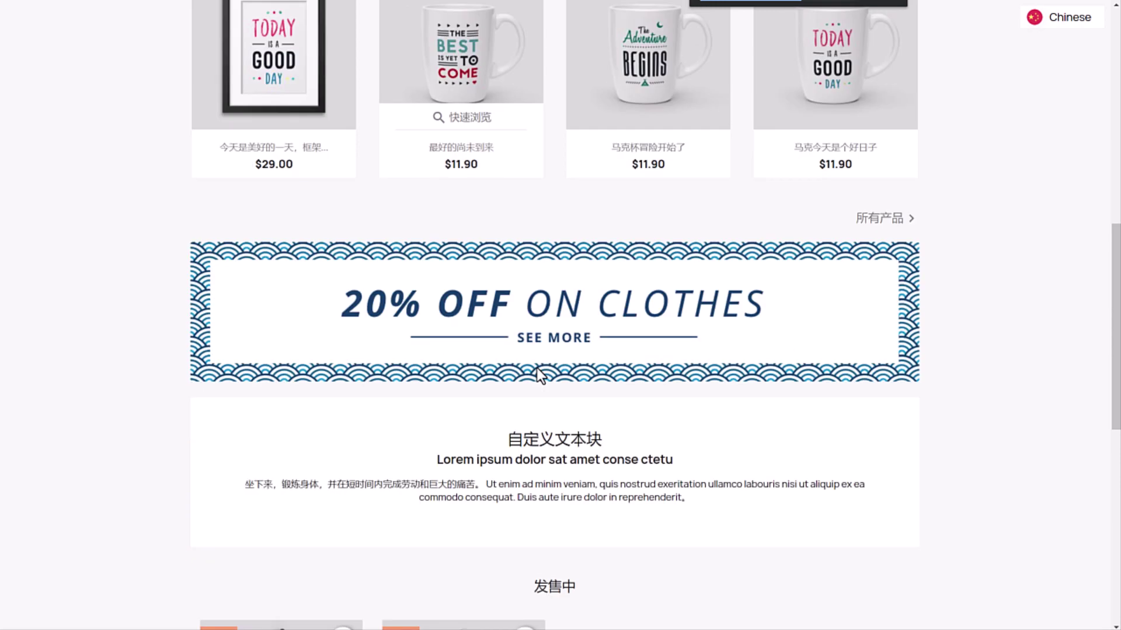
scroll(545, 383, up, 10)
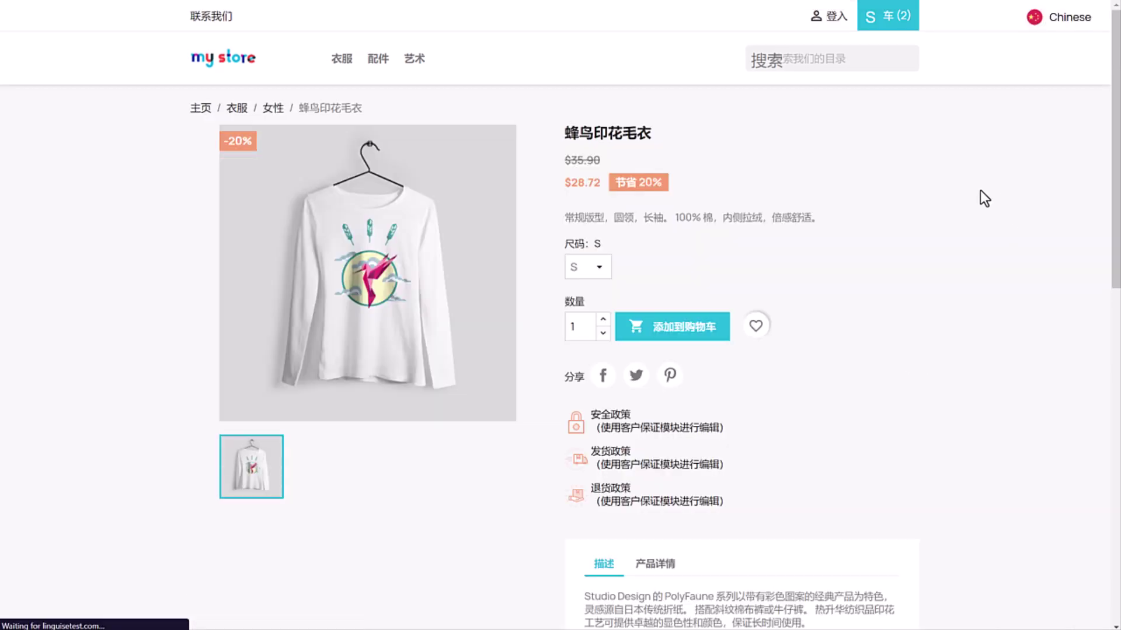
click(1063, 23)
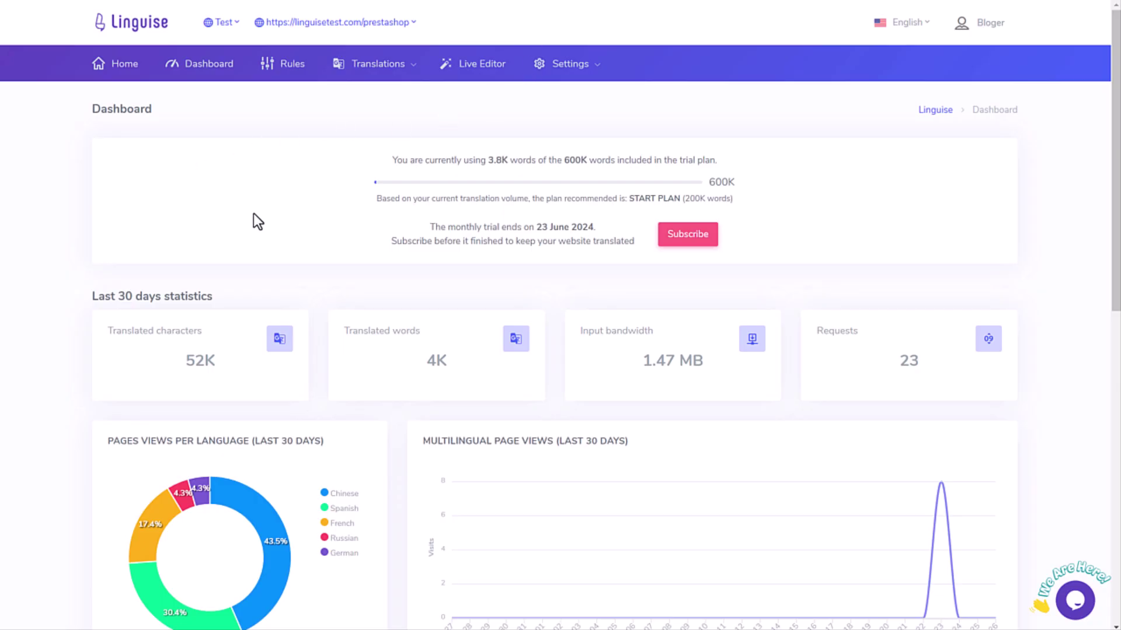
Scan the usage stats, then visit Rules, Translations > Translations and the Live Editor page
scroll(254, 214, down, 10)
scroll(257, 215, up, 10)
click(284, 68)
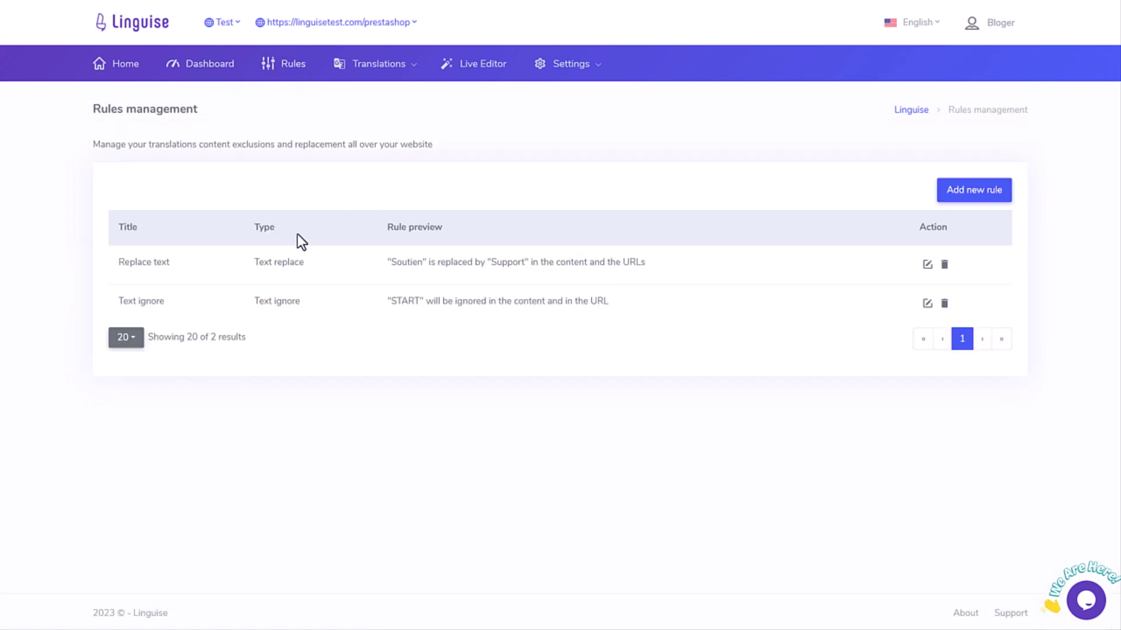
click(387, 64)
click(390, 96)
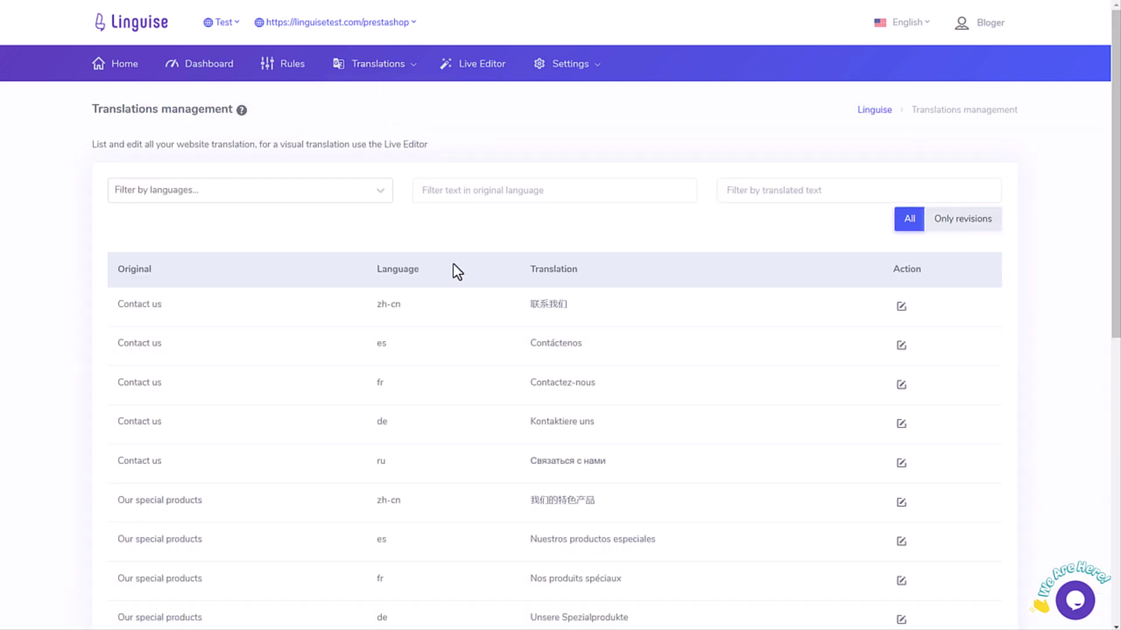
click(482, 65)
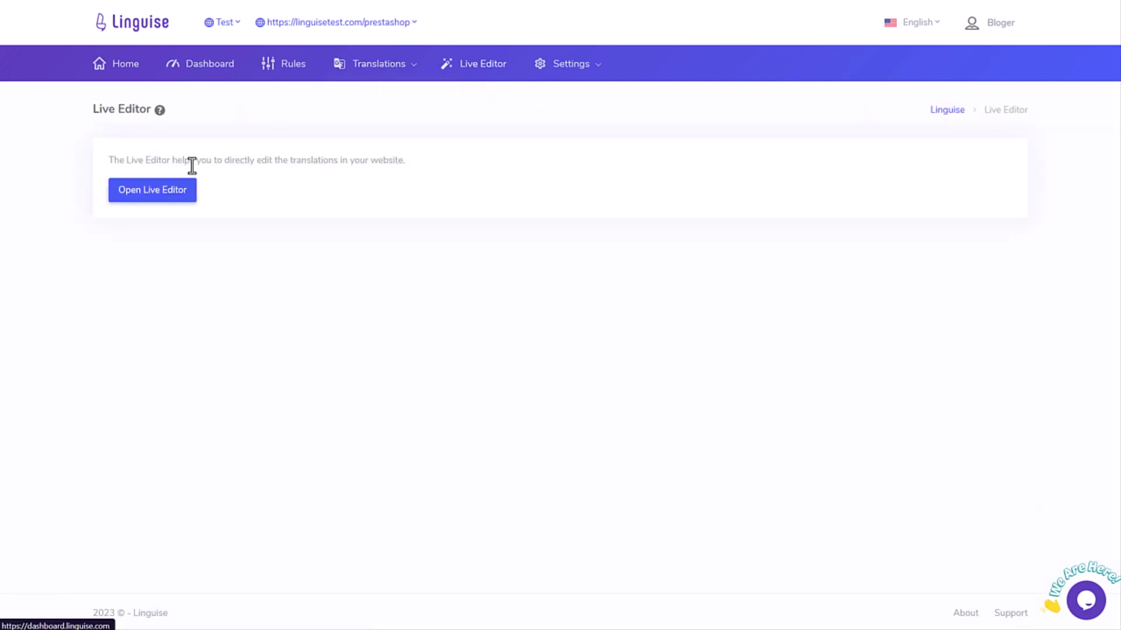
Open Settings > Language flags display and try the popup switcher preview
click(581, 76)
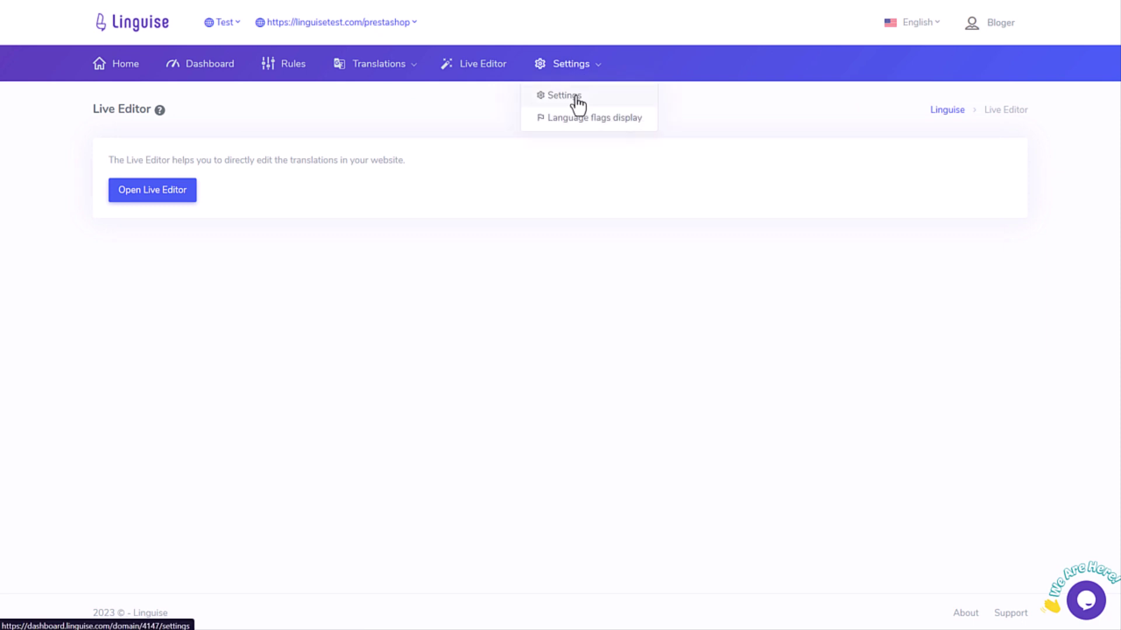
click(578, 119)
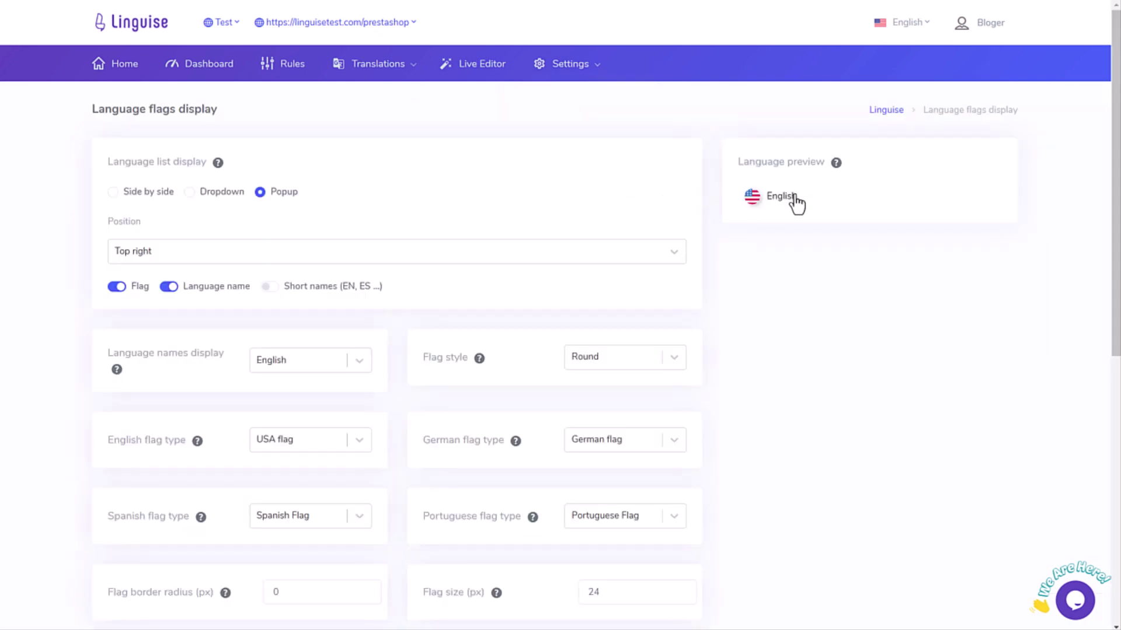
click(795, 203)
click(804, 268)
Try the Dropdown and Side by side list displays, then choose Popup again
click(190, 193)
click(767, 203)
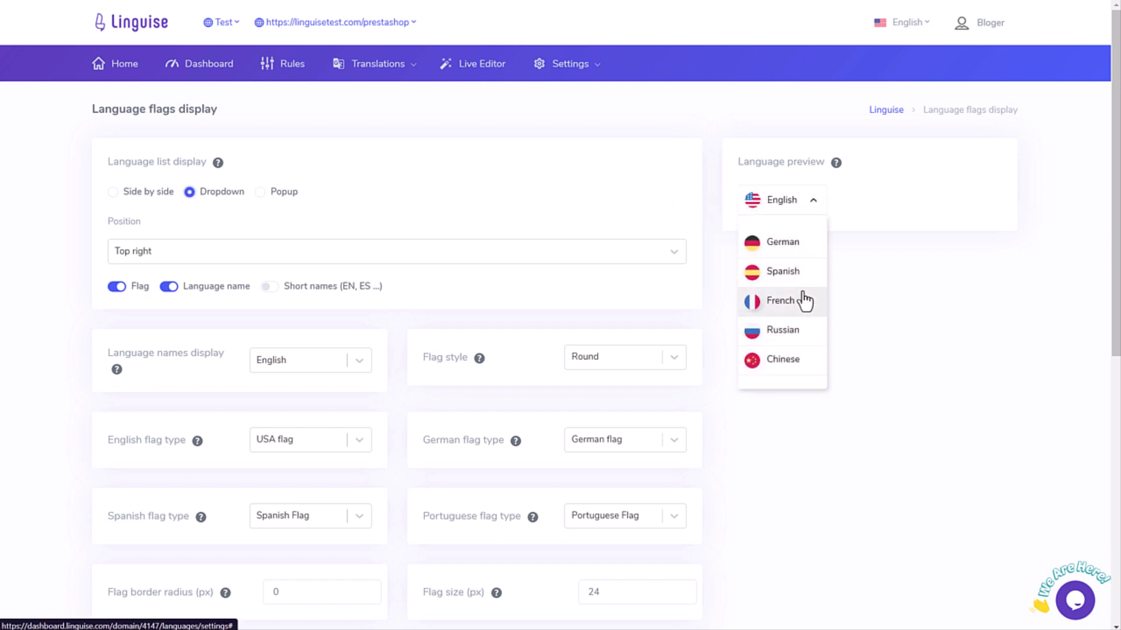
click(773, 178)
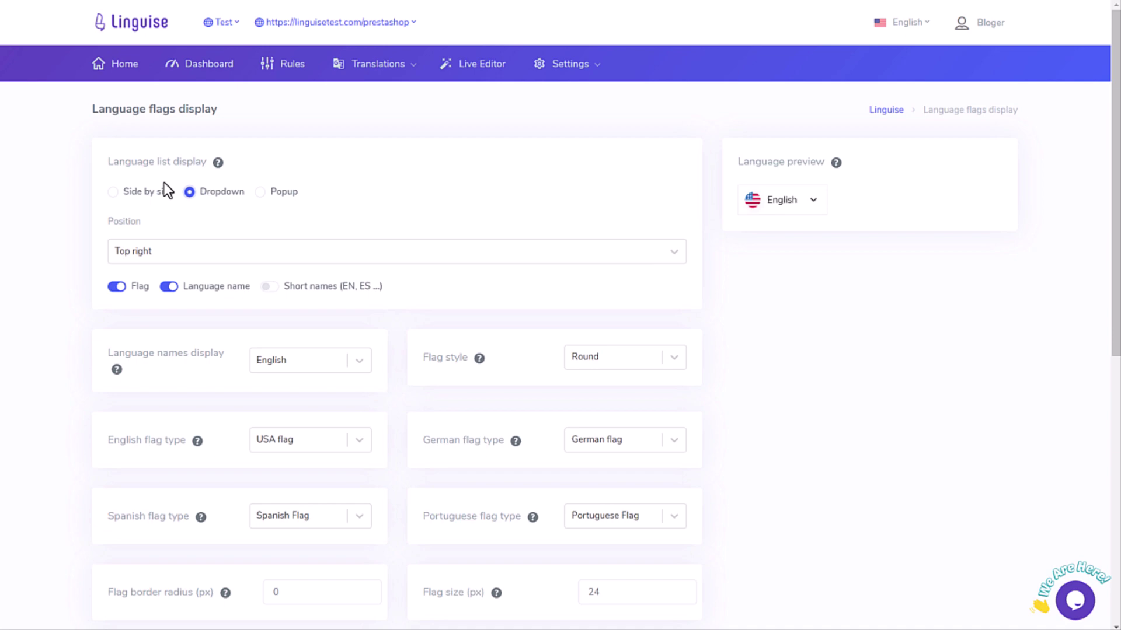
click(149, 191)
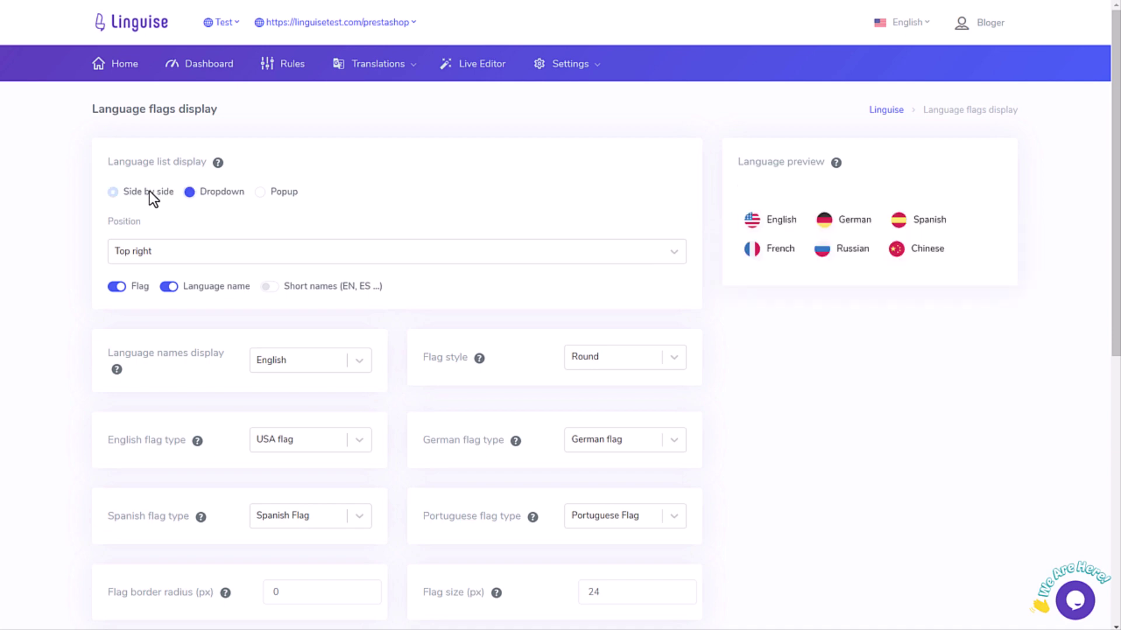
click(261, 194)
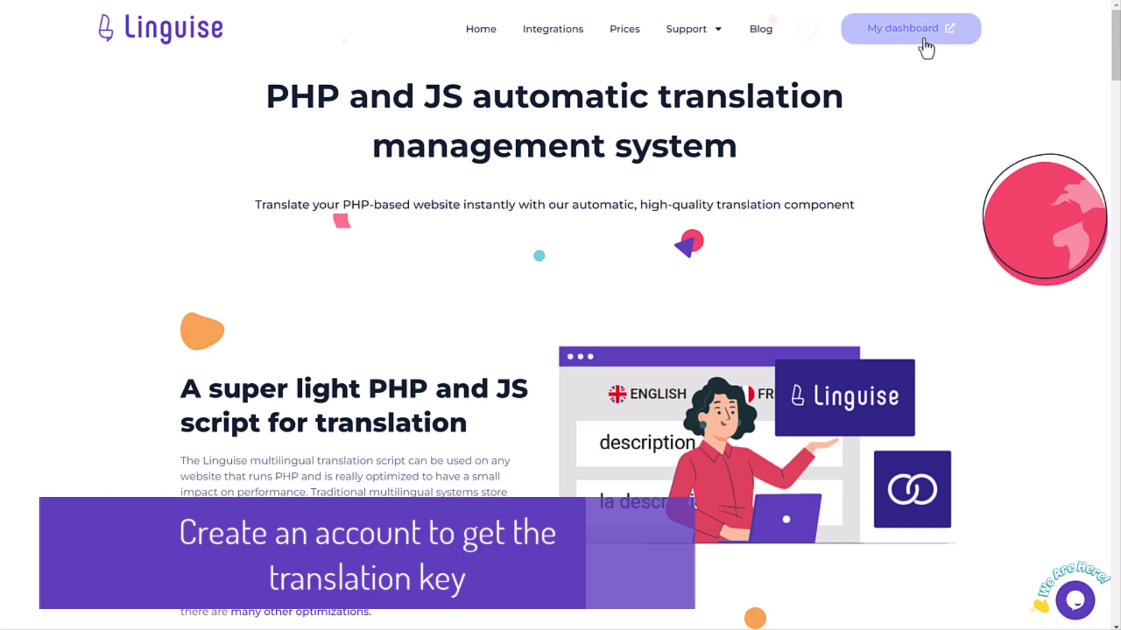
Go to the My dashboard sign-in form and submit it with the saved email and password
click(905, 34)
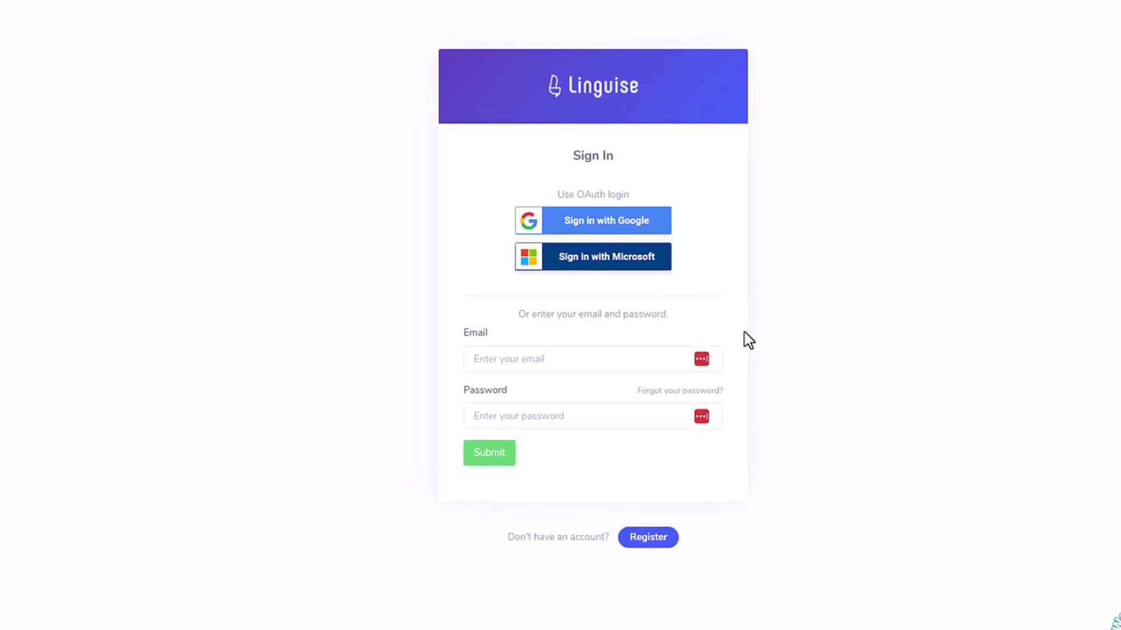
click(645, 543)
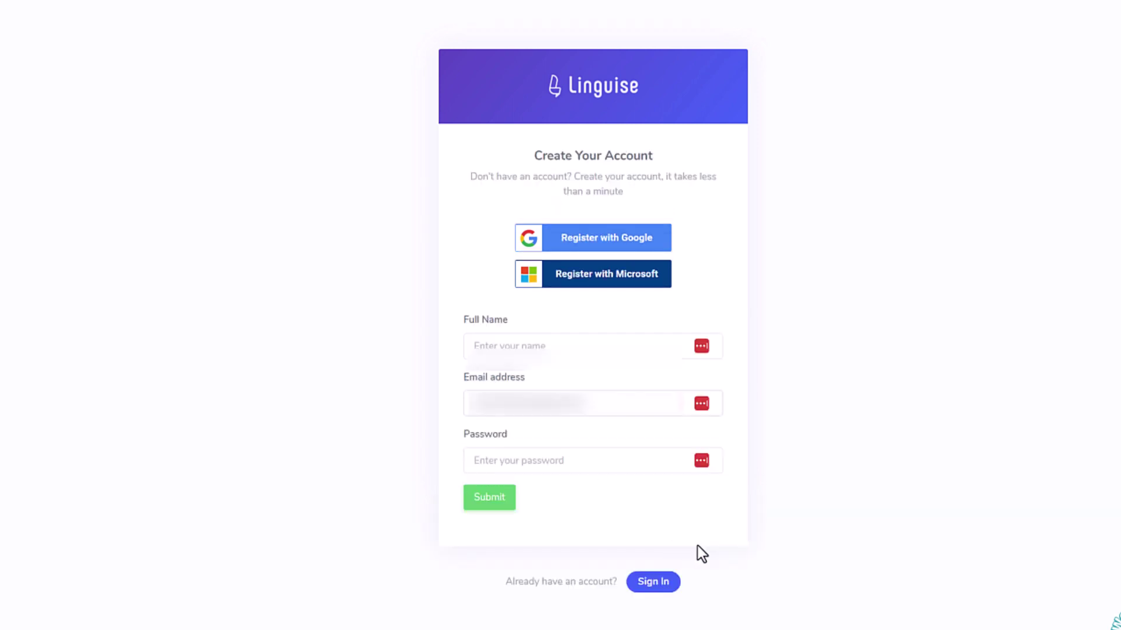
click(650, 585)
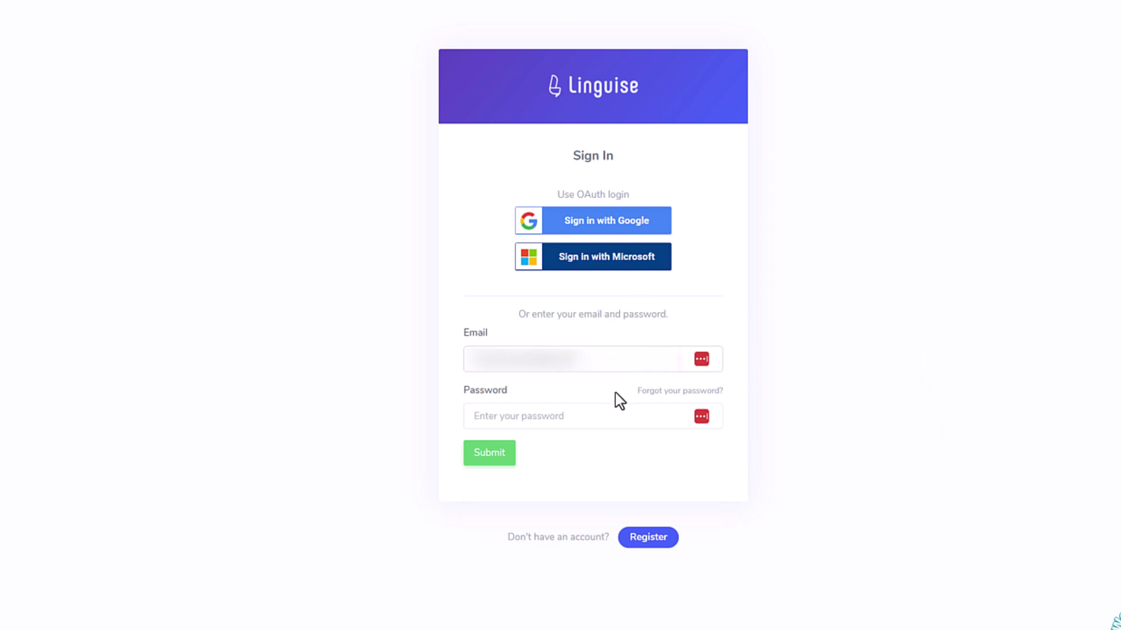
click(599, 354)
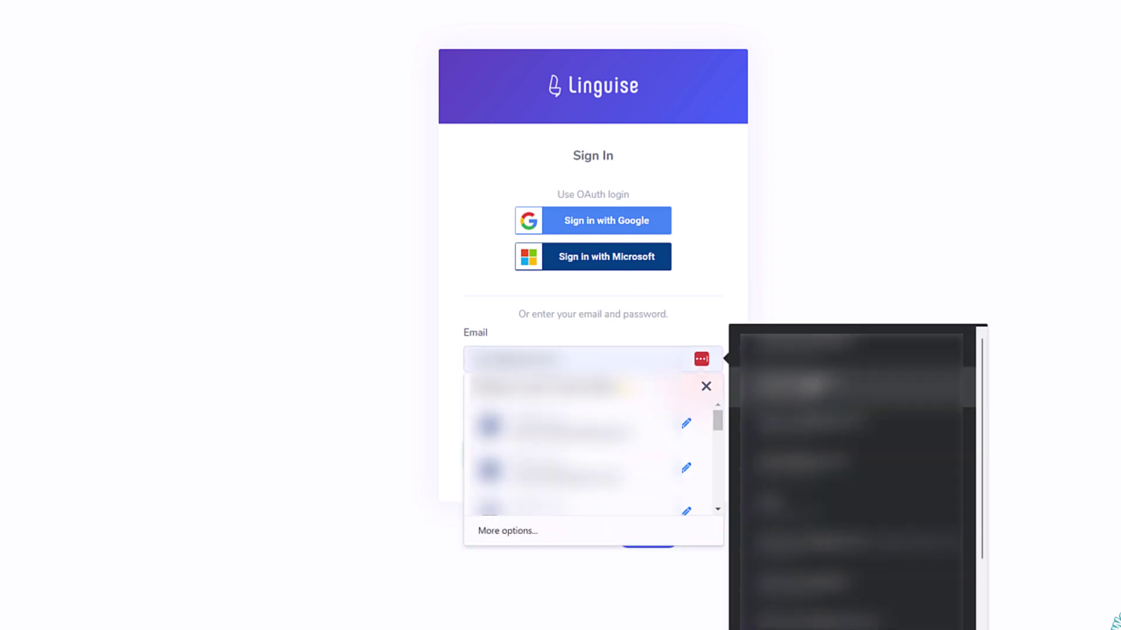
click(825, 460)
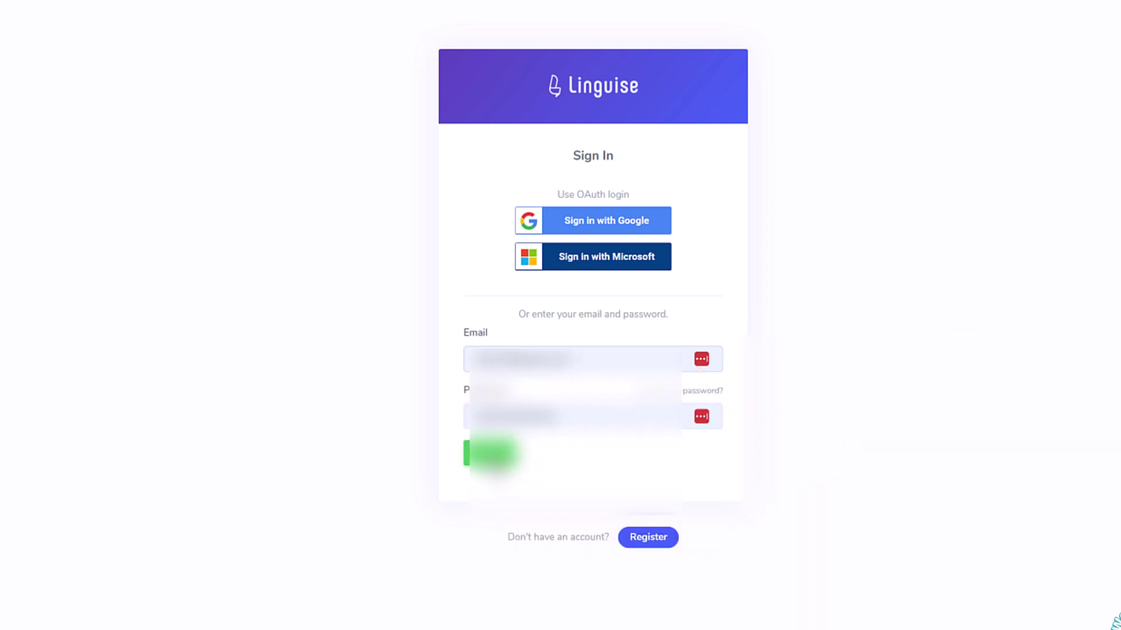
click(491, 453)
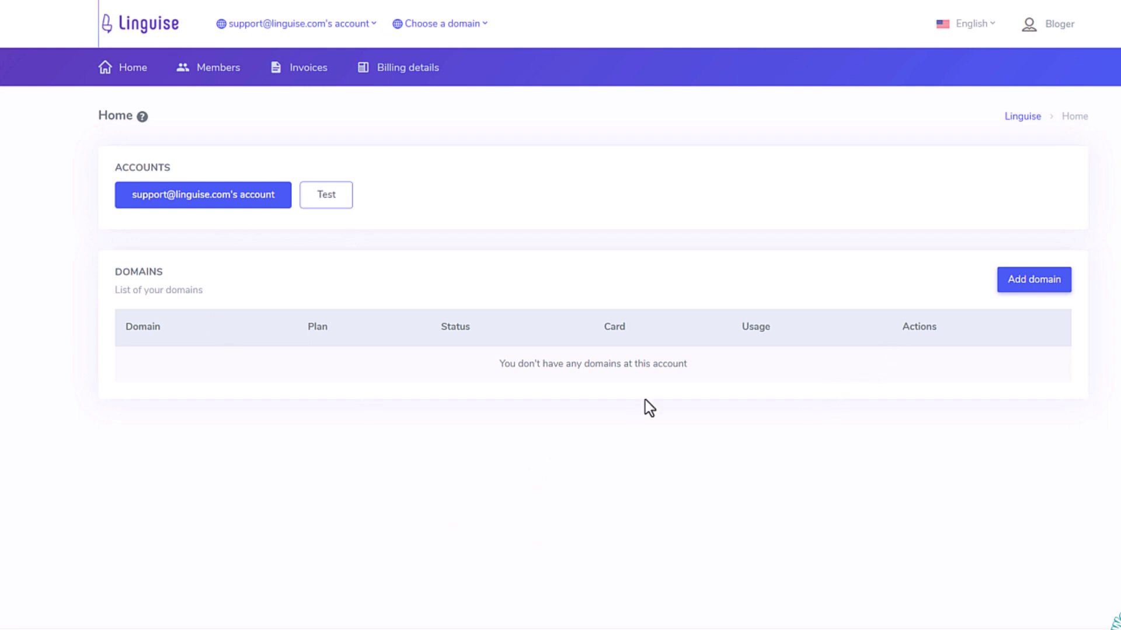
Start a new domain, paste its URL, and set the platform to Prestashop
click(1024, 285)
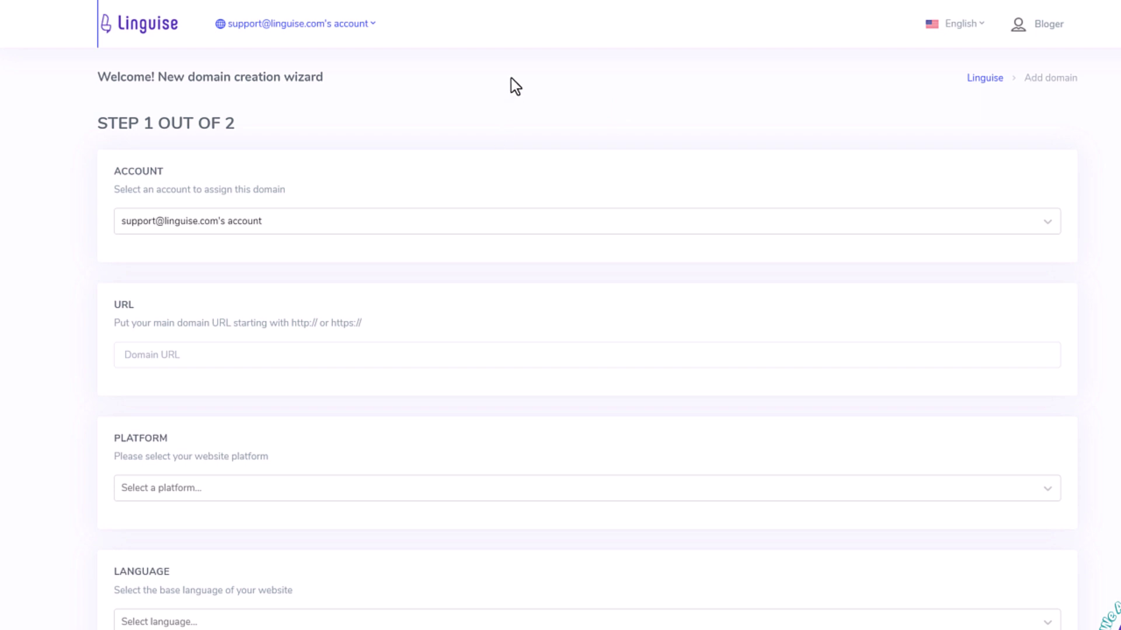
click(220, 356)
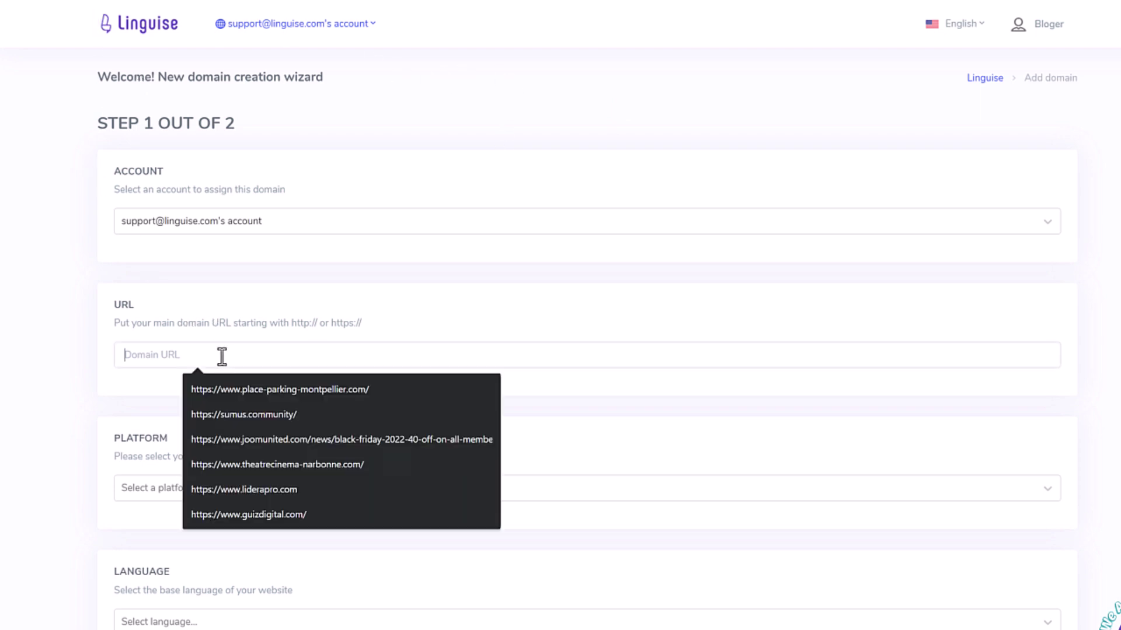
text(https://www.caves-carriere.fr/)
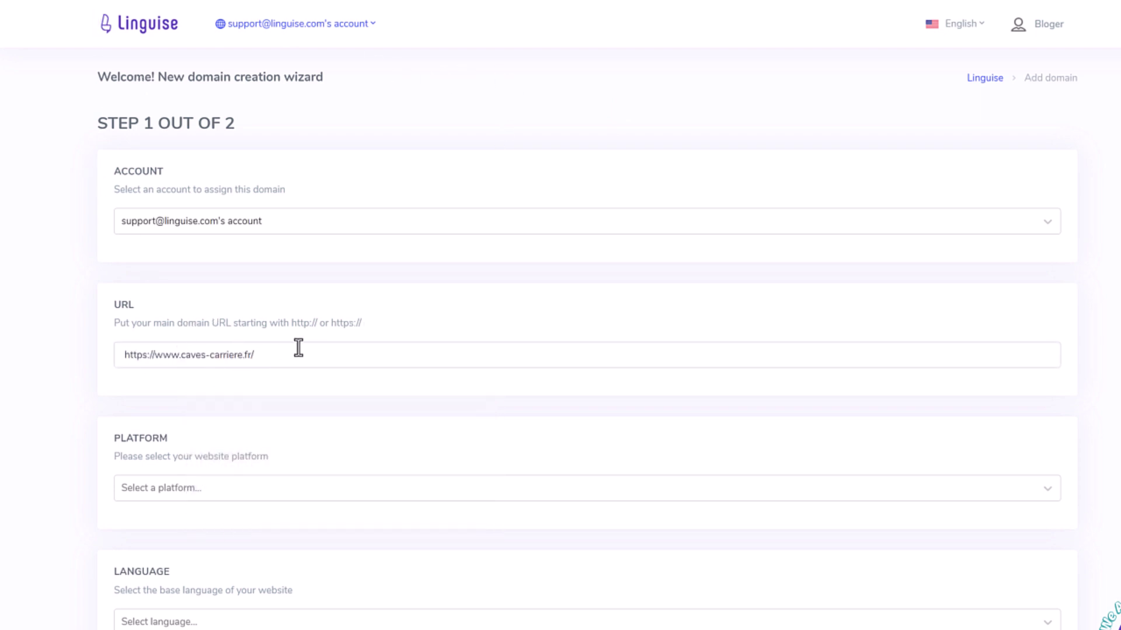
scroll(298, 348, down, 4)
click(216, 261)
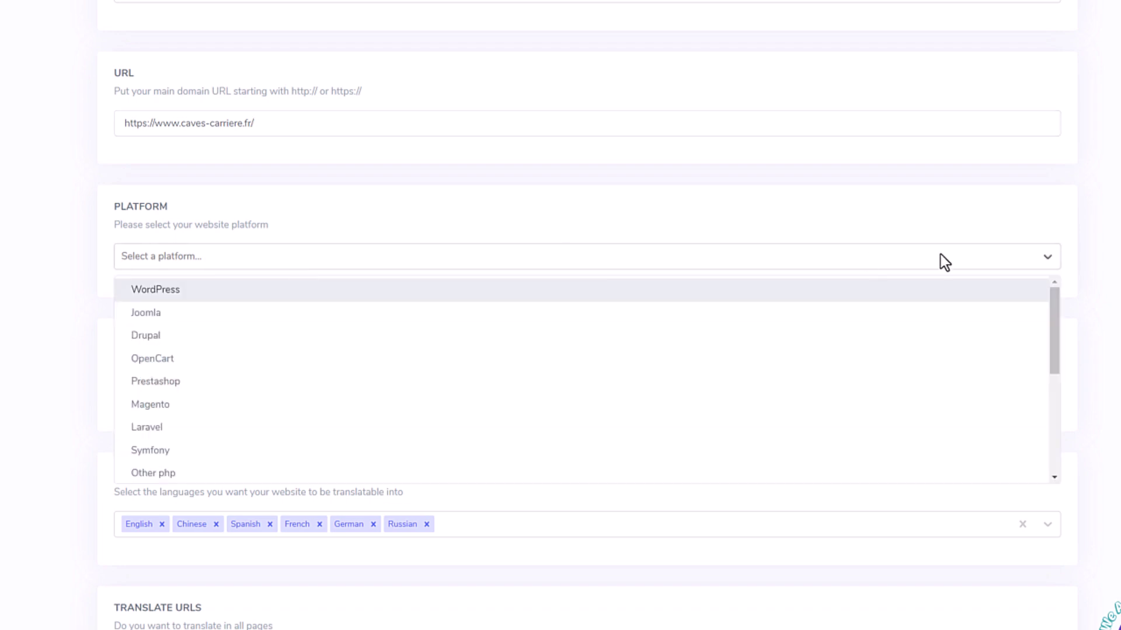
mouse_move(1053, 318)
mouse_down()
mouse_move(1053, 387)
mouse_move(1061, 298)
mouse_up()
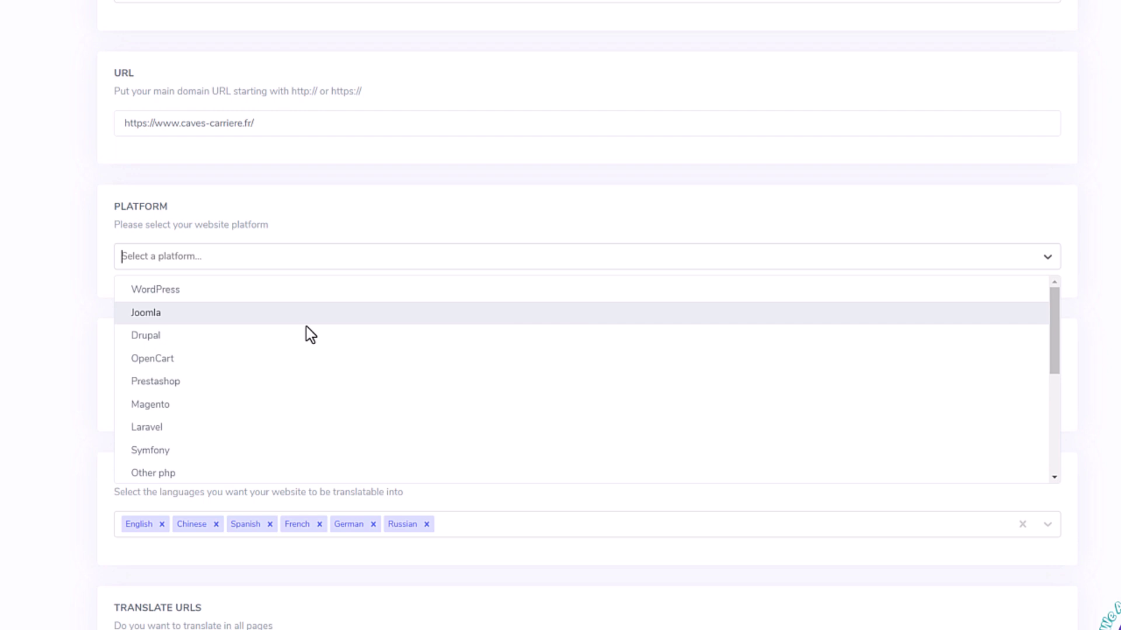
click(160, 388)
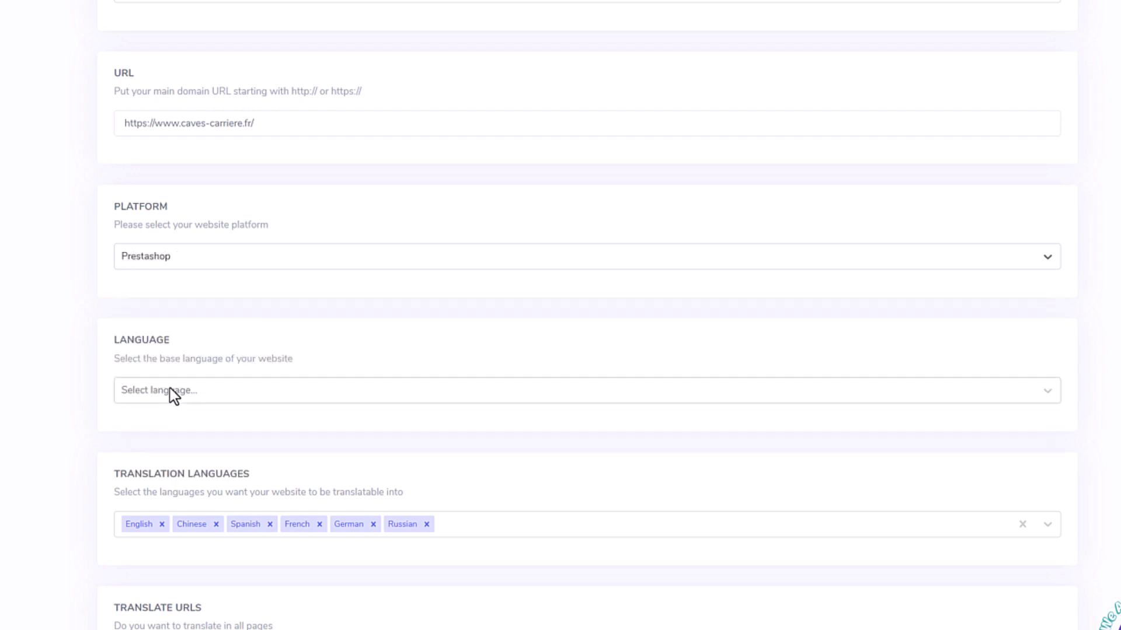
Set English as the website's base language
click(223, 393)
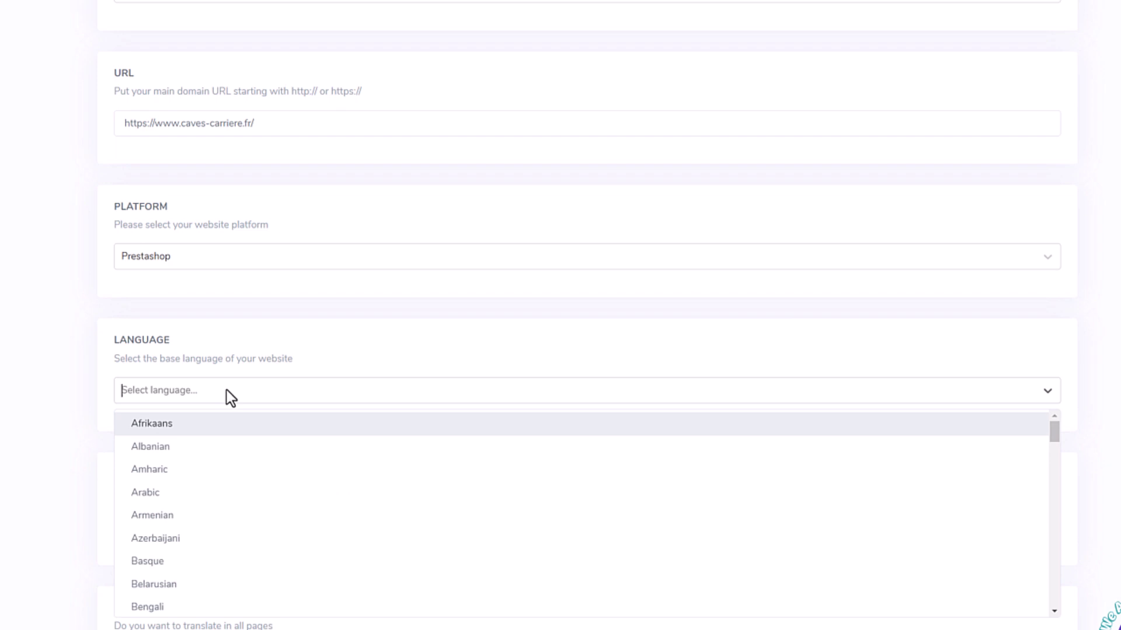
text(eng)
key(Down)
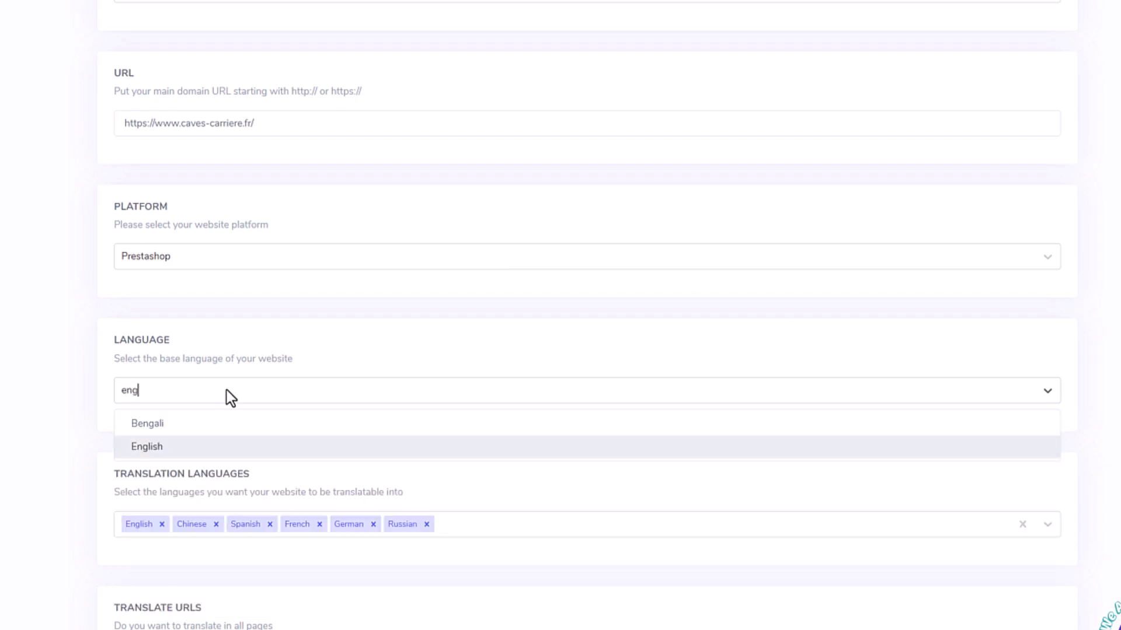
key(Return)
Add Dutch as a translation language, save the domain, and copy the switcher script code
click(435, 530)
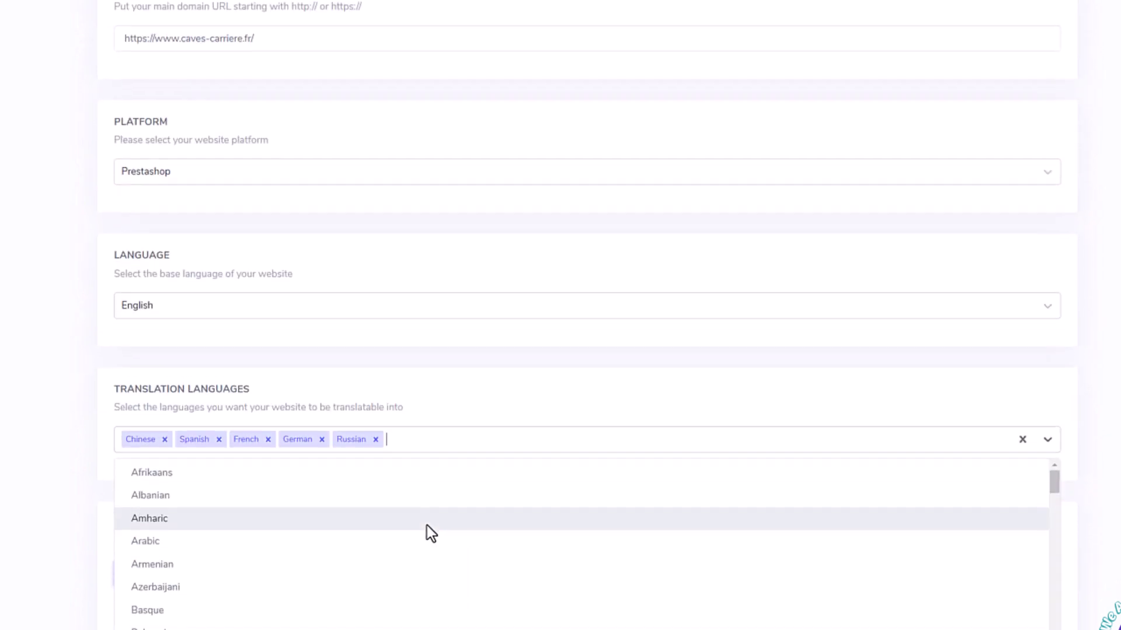
text(du)
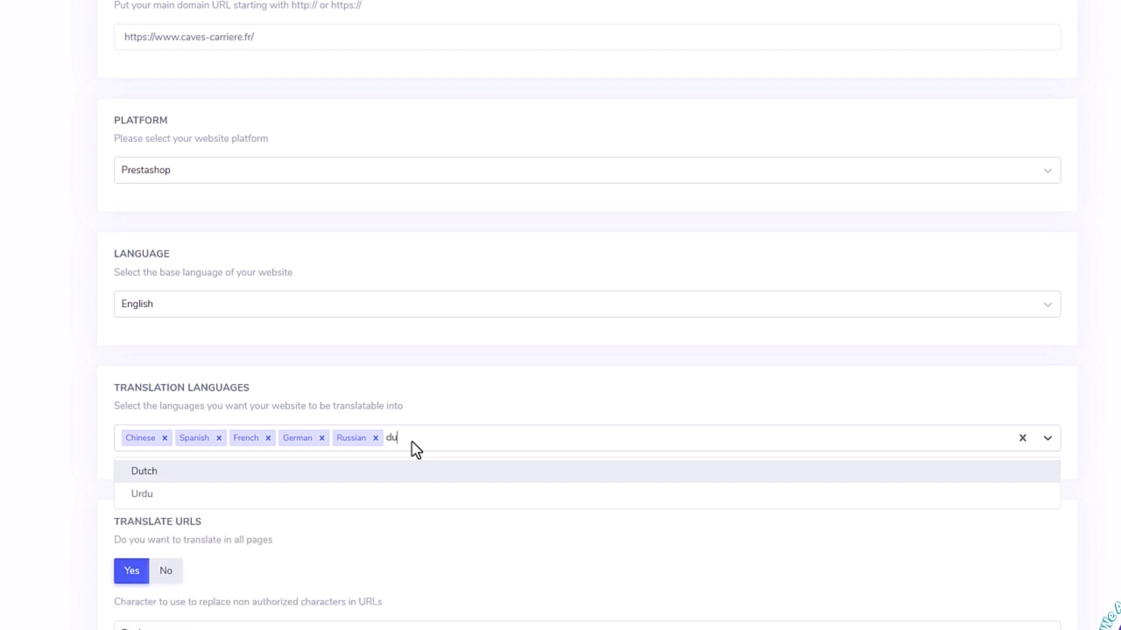
key(Return)
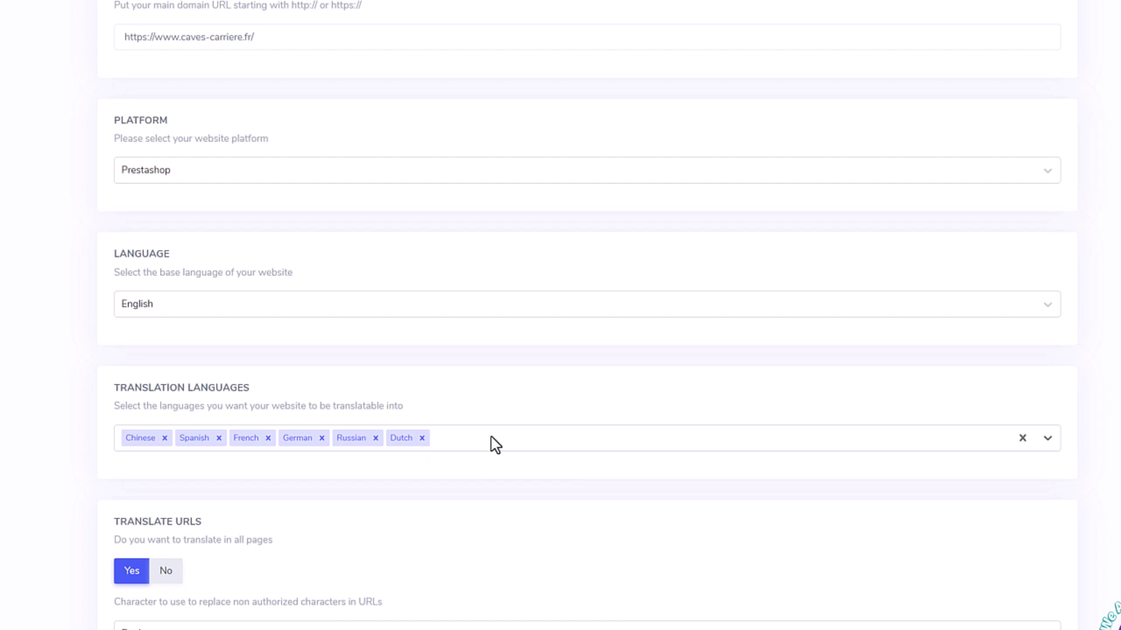
scroll(495, 445, down, 2)
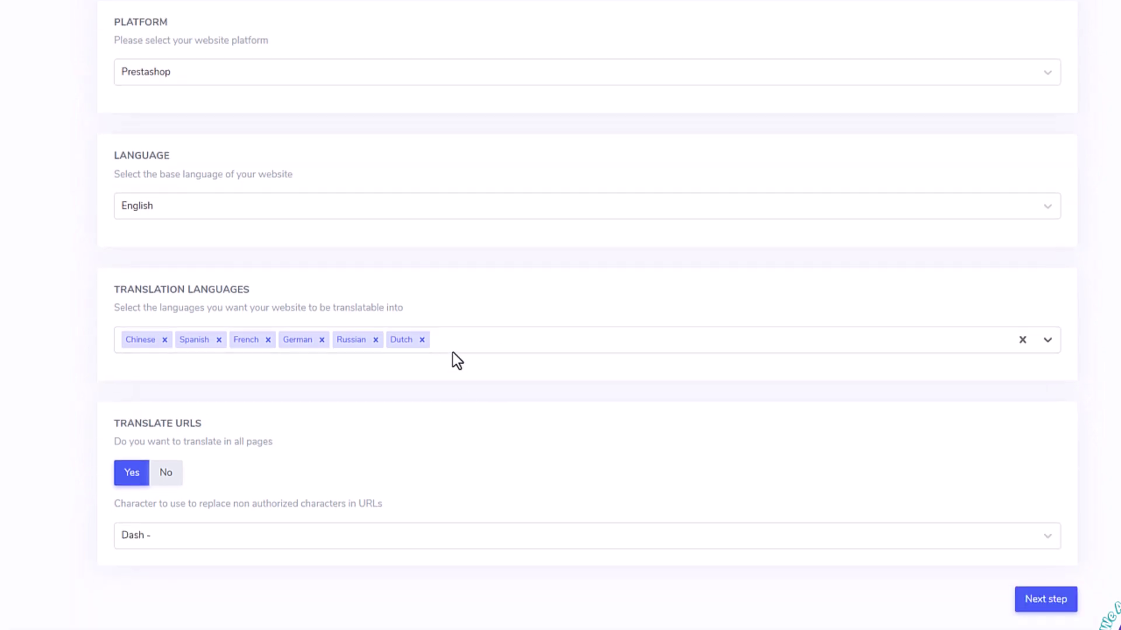
click(508, 348)
click(569, 287)
click(1048, 599)
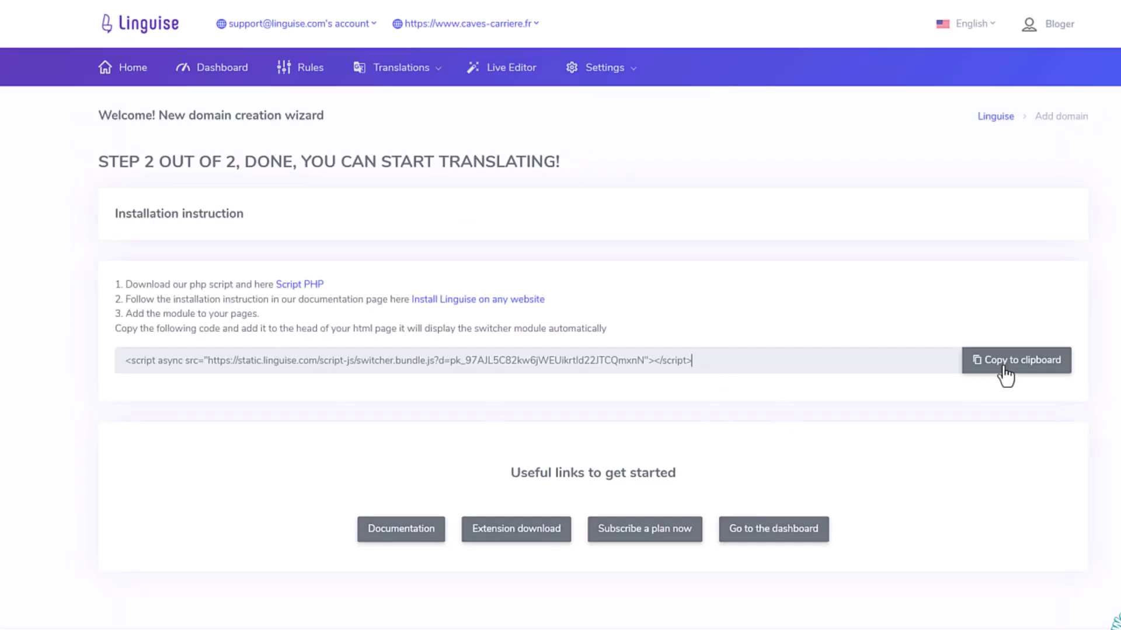
click(1001, 367)
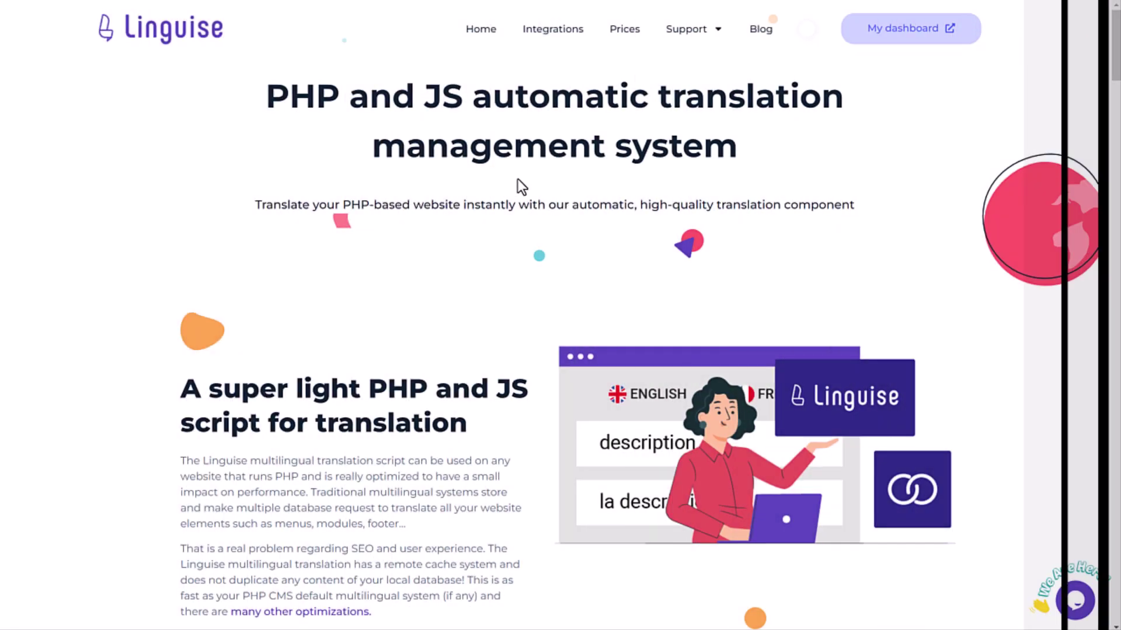
Download the Linguise PHP script and save it as script-php.zip
scroll(580, 271, down, 20)
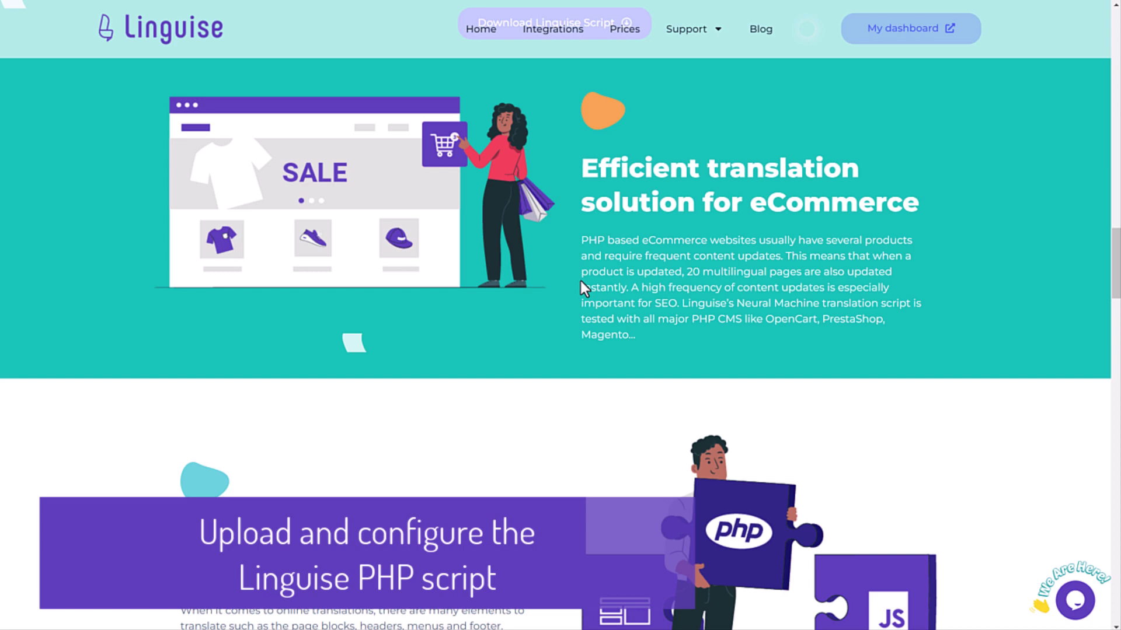
scroll(589, 292, up, 4)
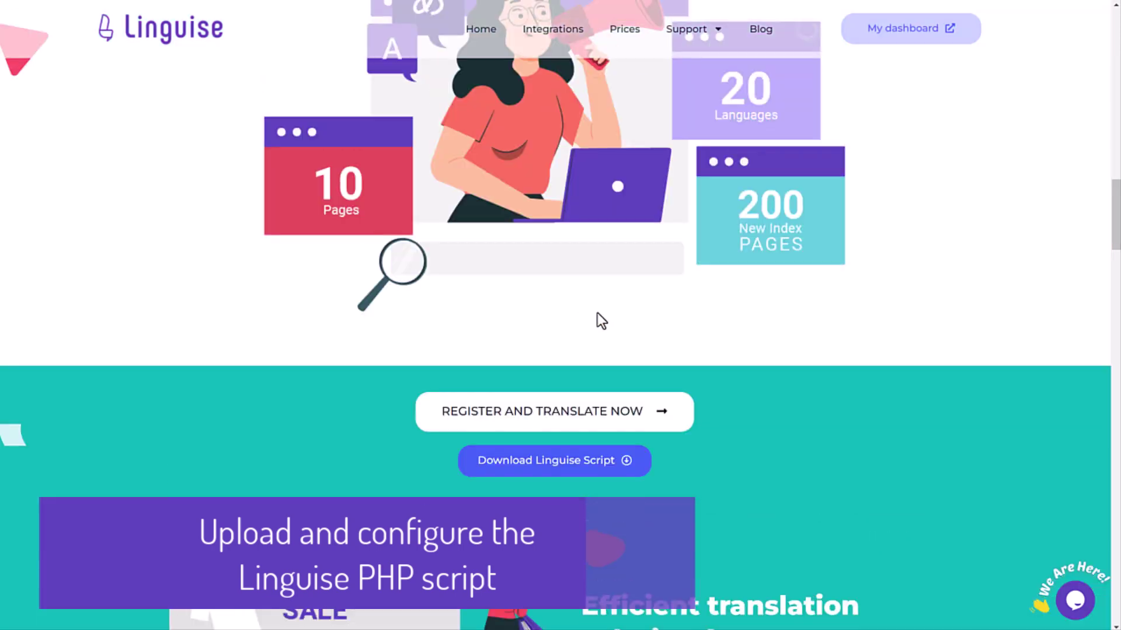
click(579, 460)
click(806, 425)
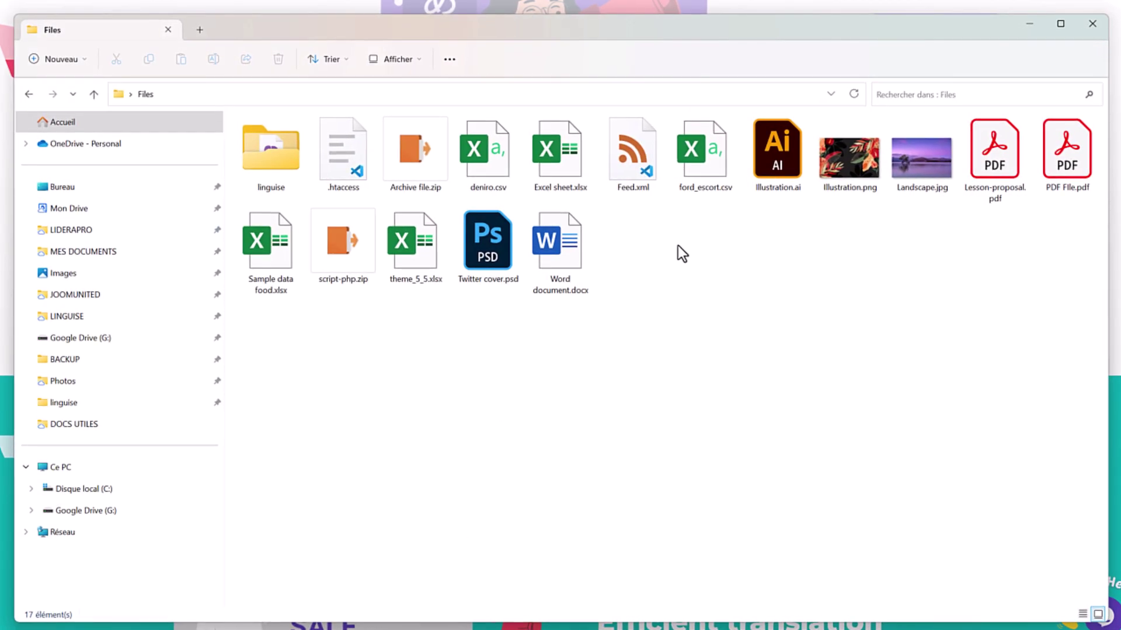
Open the extracted linguise folder in File Explorer, close it, and switch to FileZilla
click(355, 264)
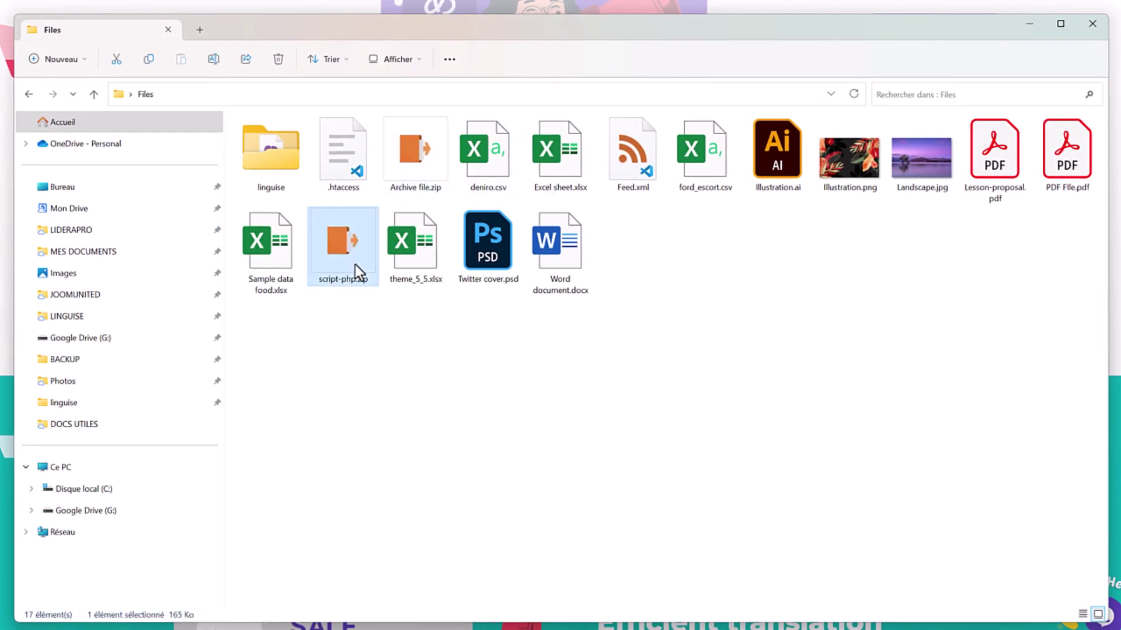
click(259, 153)
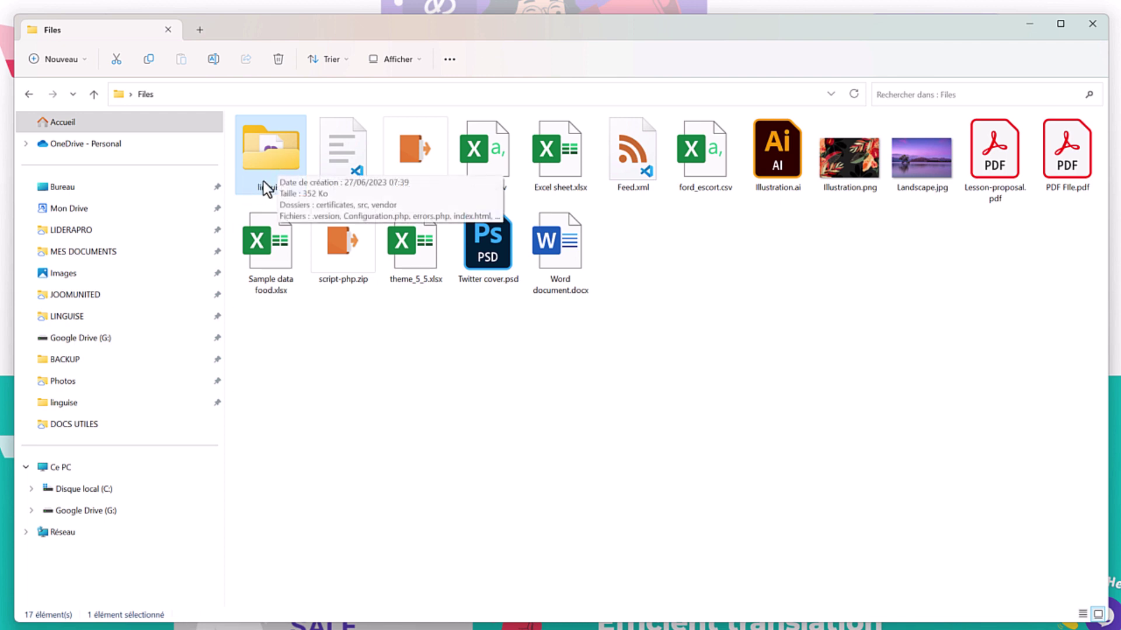
double_click(275, 170)
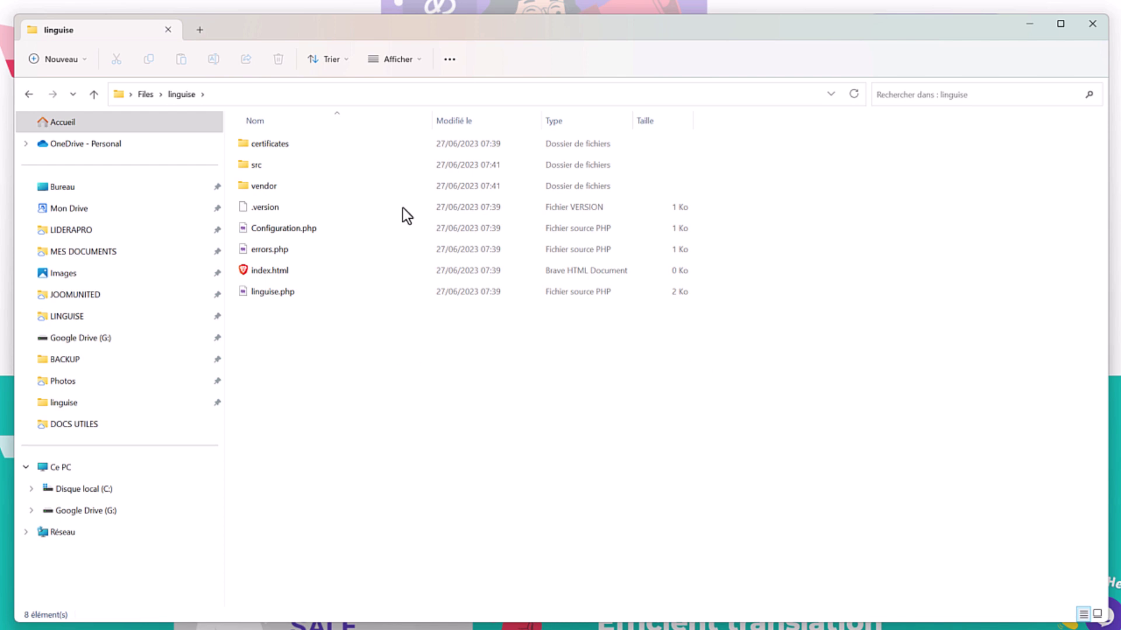
key(alt+F4)
key(alt+Tab)
Upload the local linguise folder into the remote /prestashop directory, then go back to File Explorer
click(364, 476)
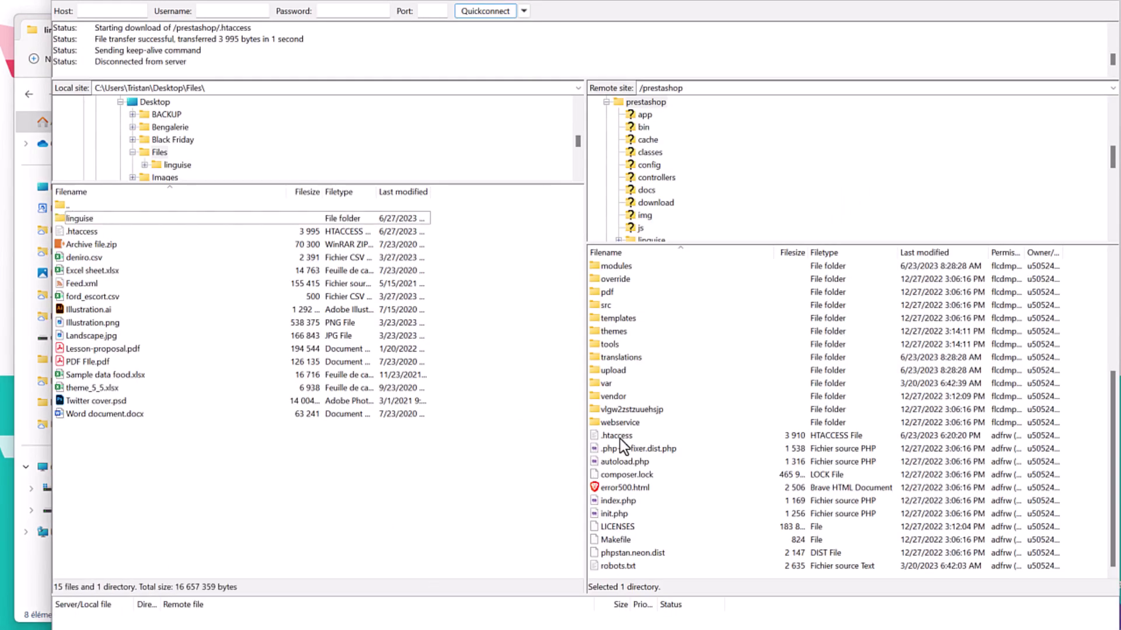
scroll(764, 392, up, 4)
scroll(765, 392, down, 4)
drag(88, 217, 390, 532)
click(437, 525)
click(40, 576)
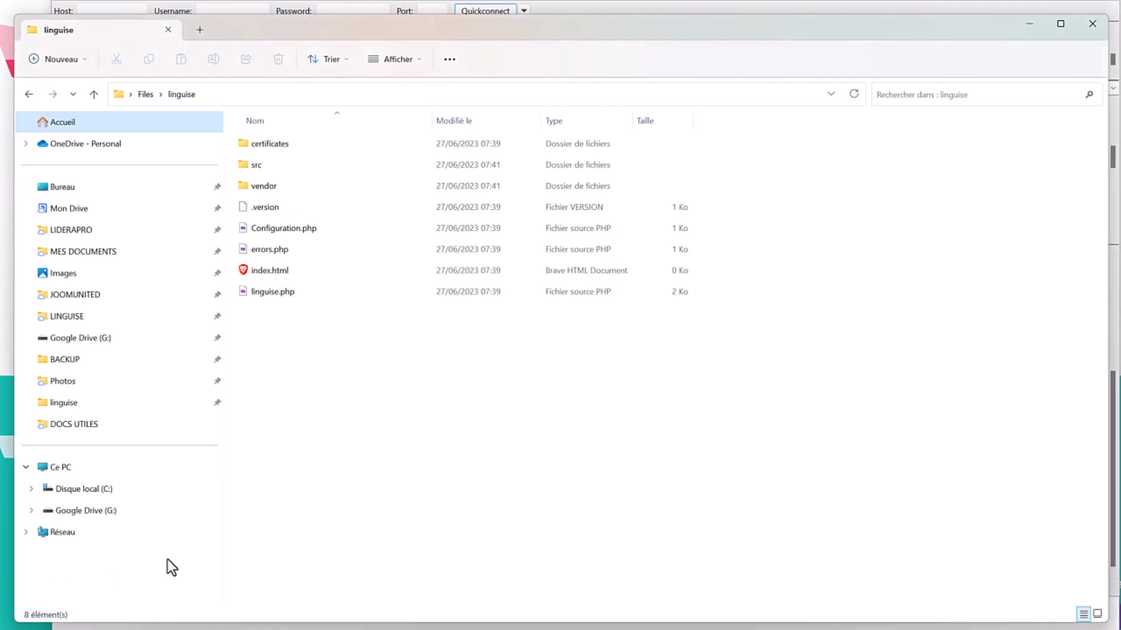
Open Configuration.php in VS Code and select the $token value on line 8
double_click(277, 229)
click(432, 207)
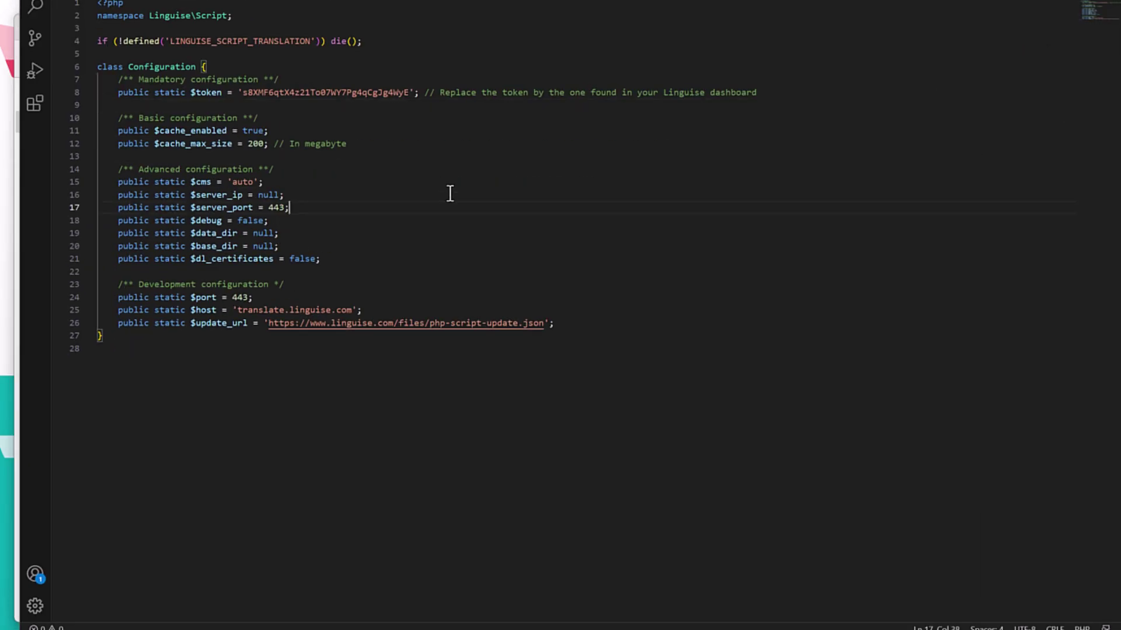
click(852, 107)
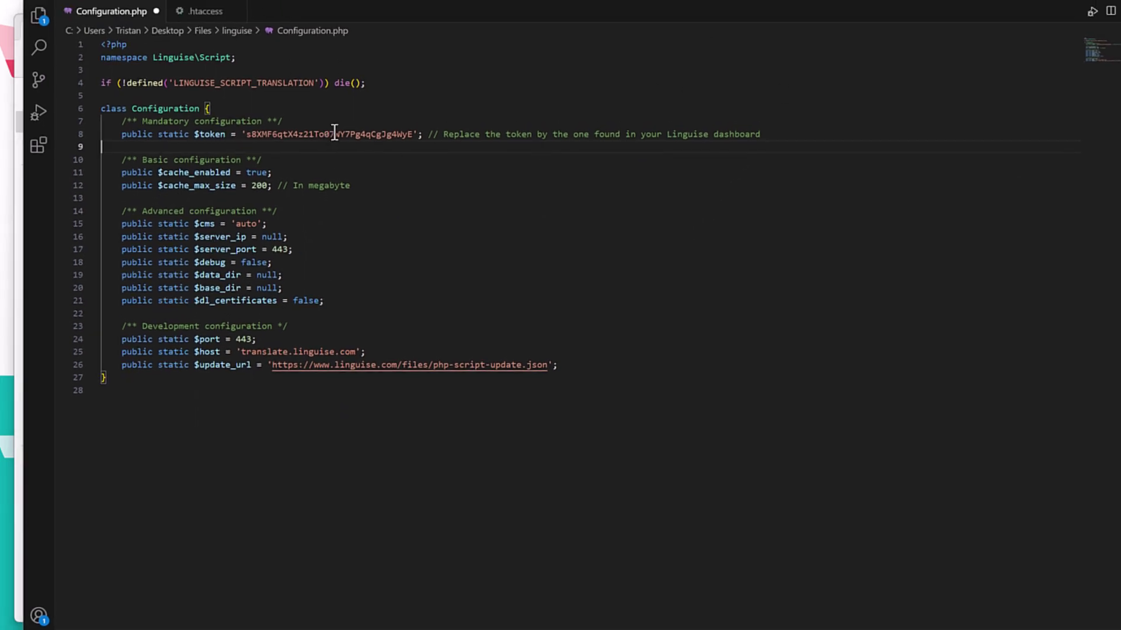
double_click(335, 134)
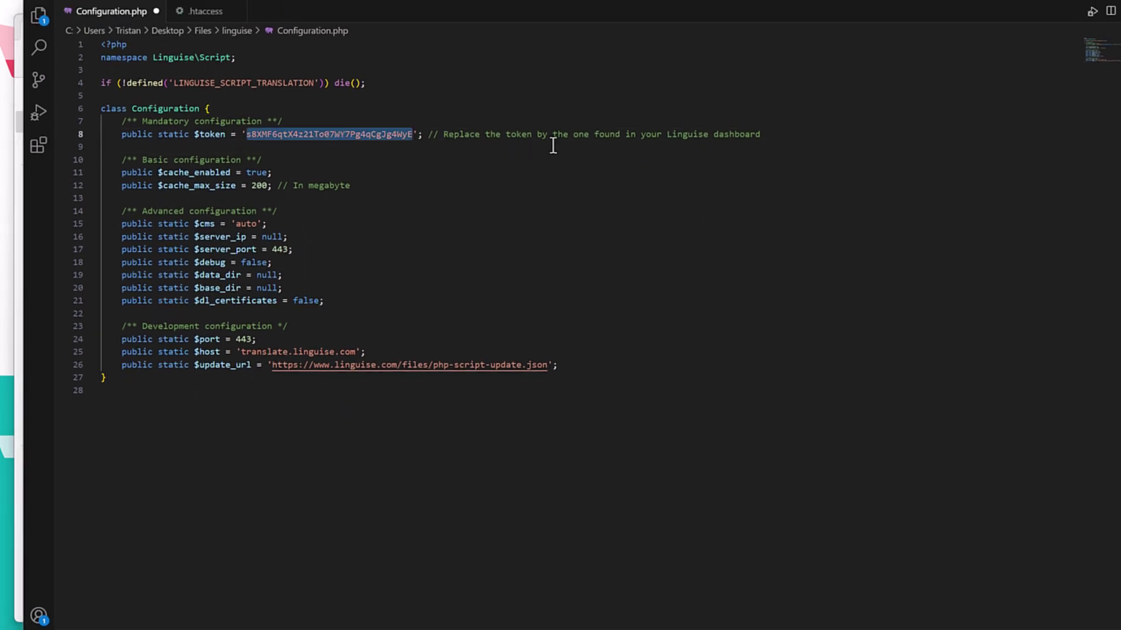
drag(553, 146, 461, 139)
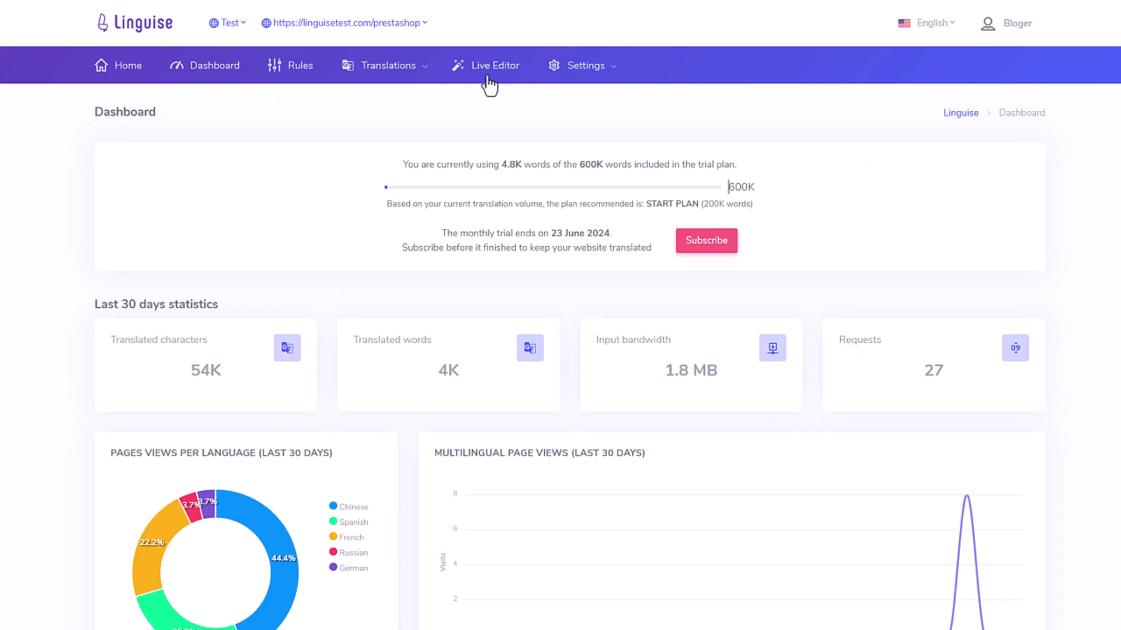
Find the domain's API key in the dashboard's edit settings and reselect the line-8 token value
click(558, 76)
click(573, 99)
scroll(431, 380, down, 4)
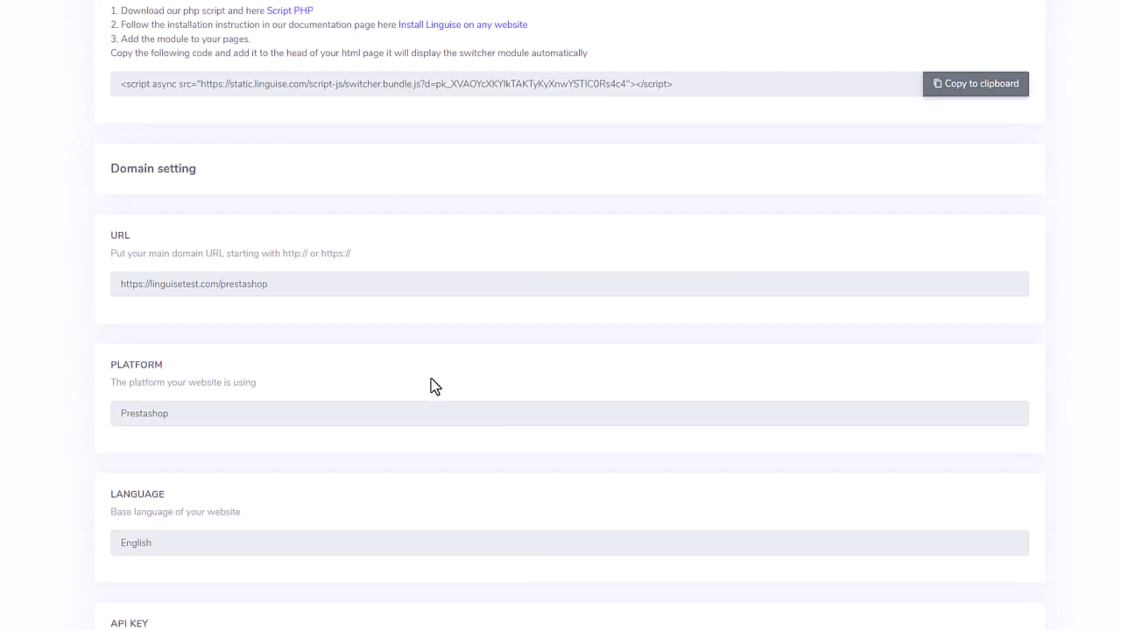
scroll(431, 380, down, 4)
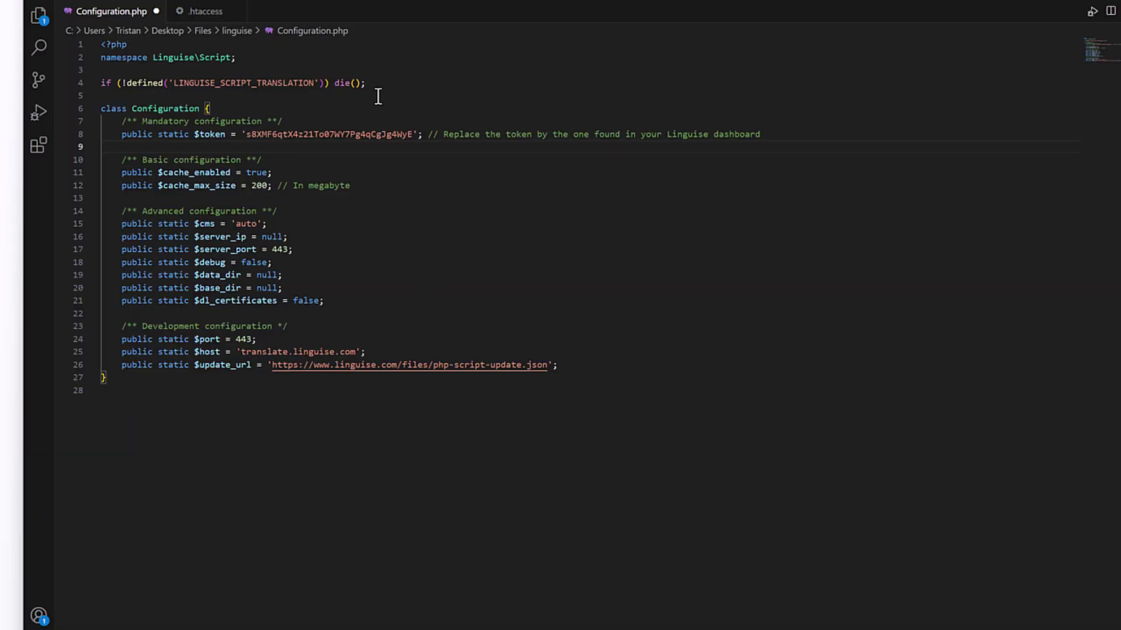
double_click(338, 136)
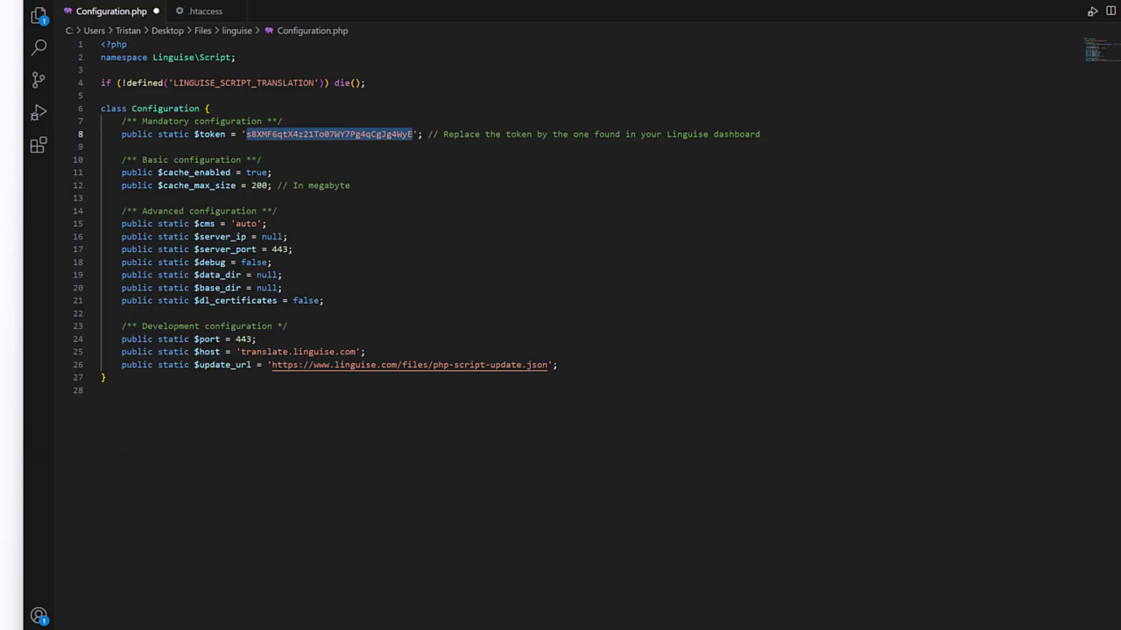
key(alt+Tab)
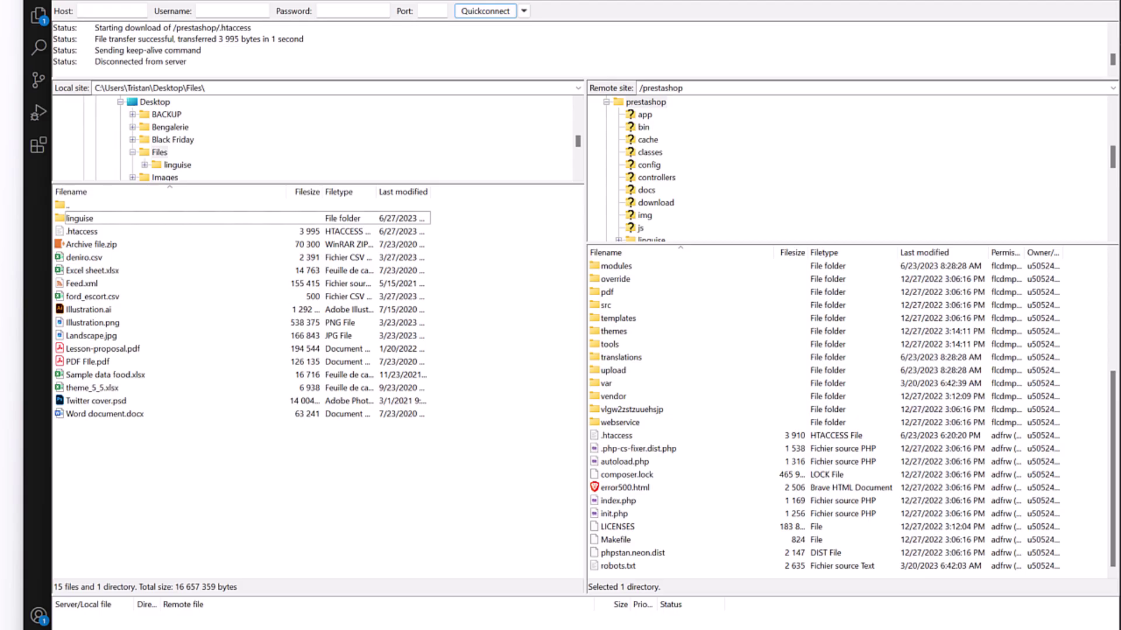
Open the uploaded linguise folder in FileZilla's remote prestashop directory to confirm its files
click(639, 448)
scroll(652, 405, up, 5)
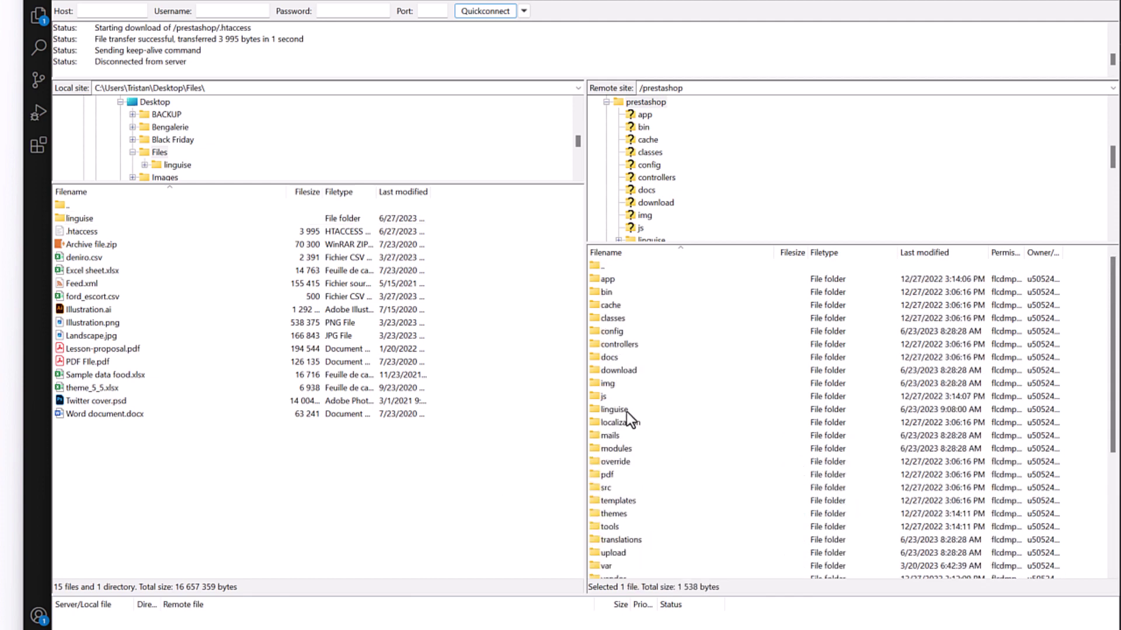
double_click(626, 411)
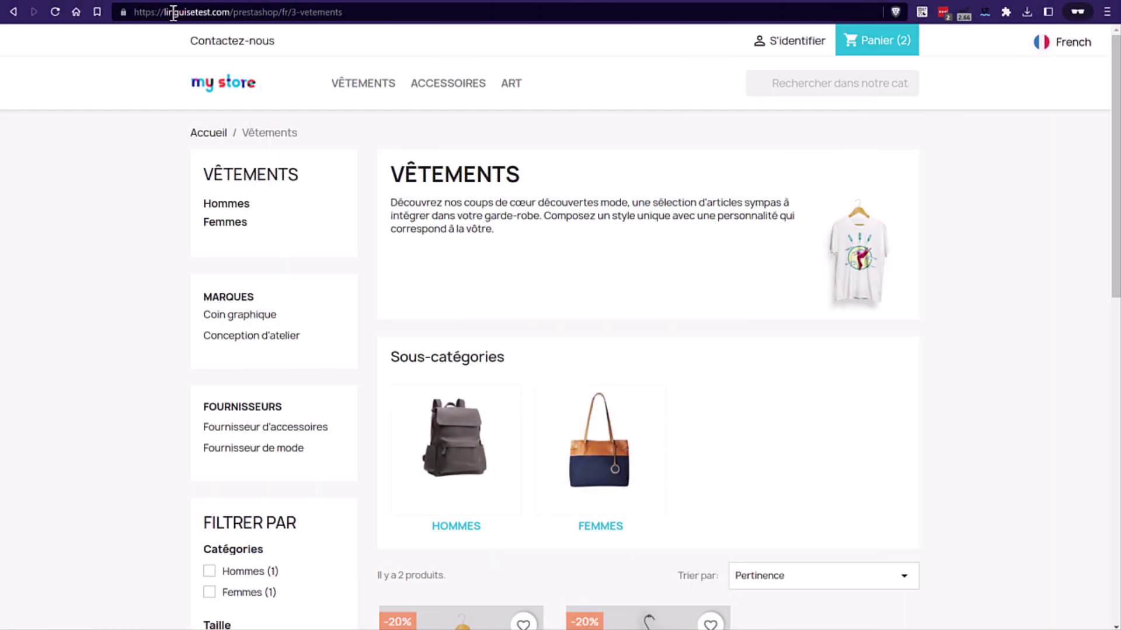
click(331, 13)
mouse_move(343, 11)
mouse_down()
mouse_move(310, 11)
mouse_move(325, 13)
mouse_up()
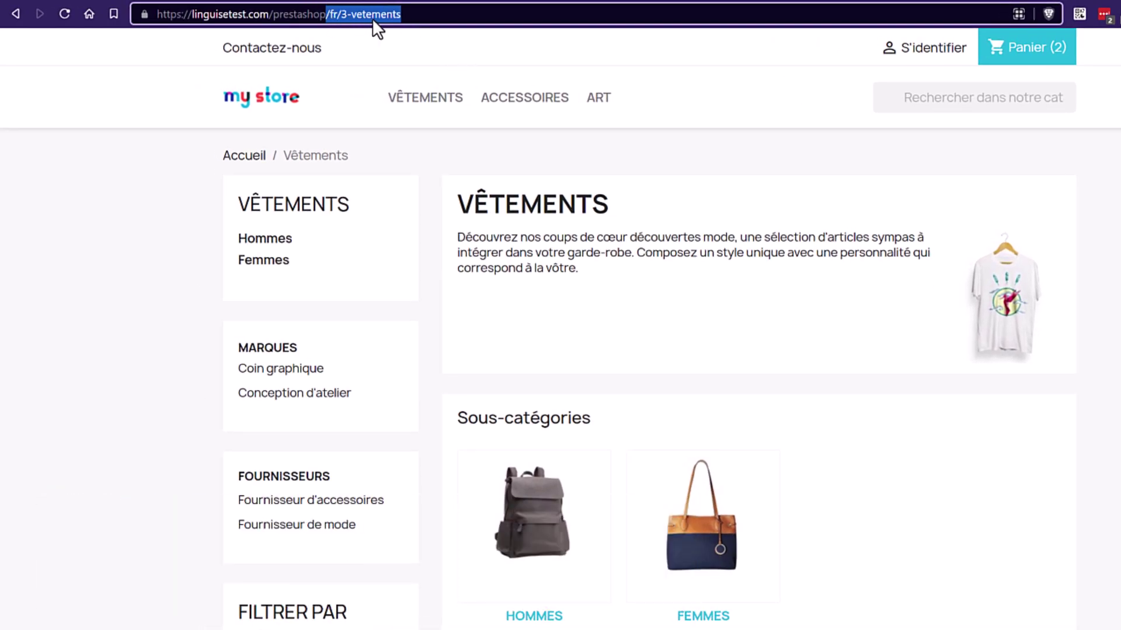
click(613, 206)
scroll(753, 327, down, 7)
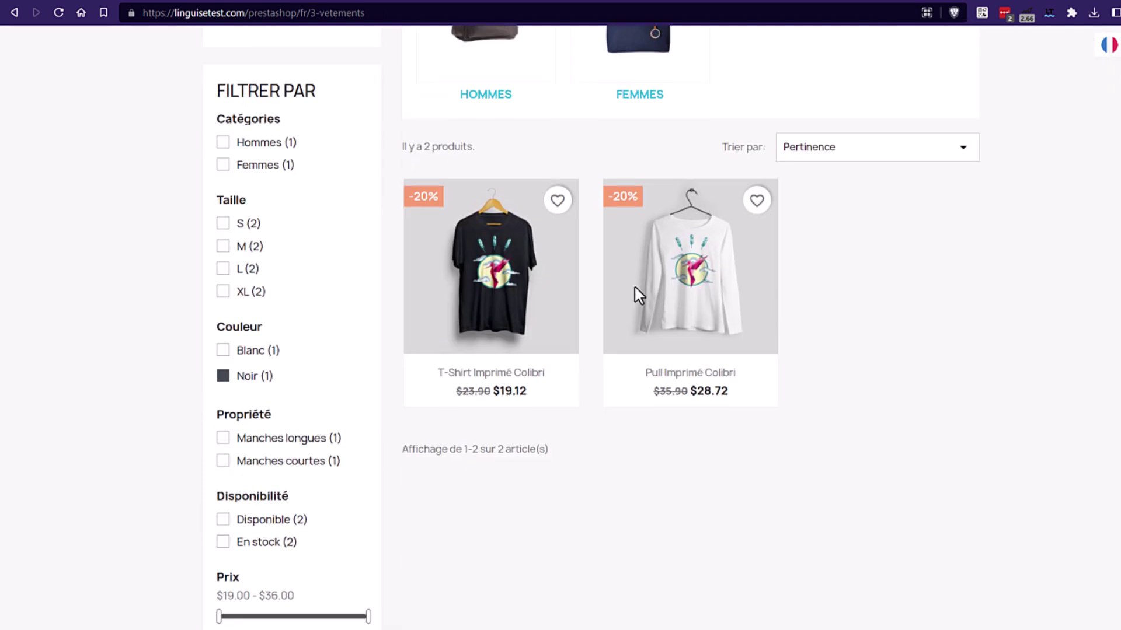
scroll(635, 288, up, 8)
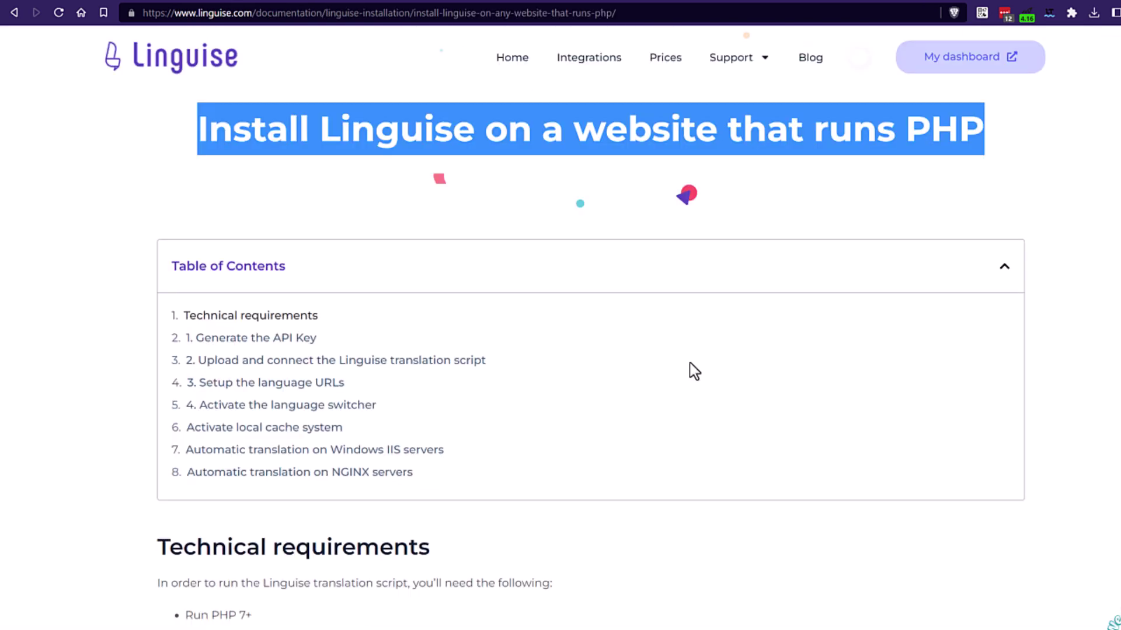
Copy the .htaccess language-URL rewrite code from section 3 of the Linguise installation guide
click(255, 140)
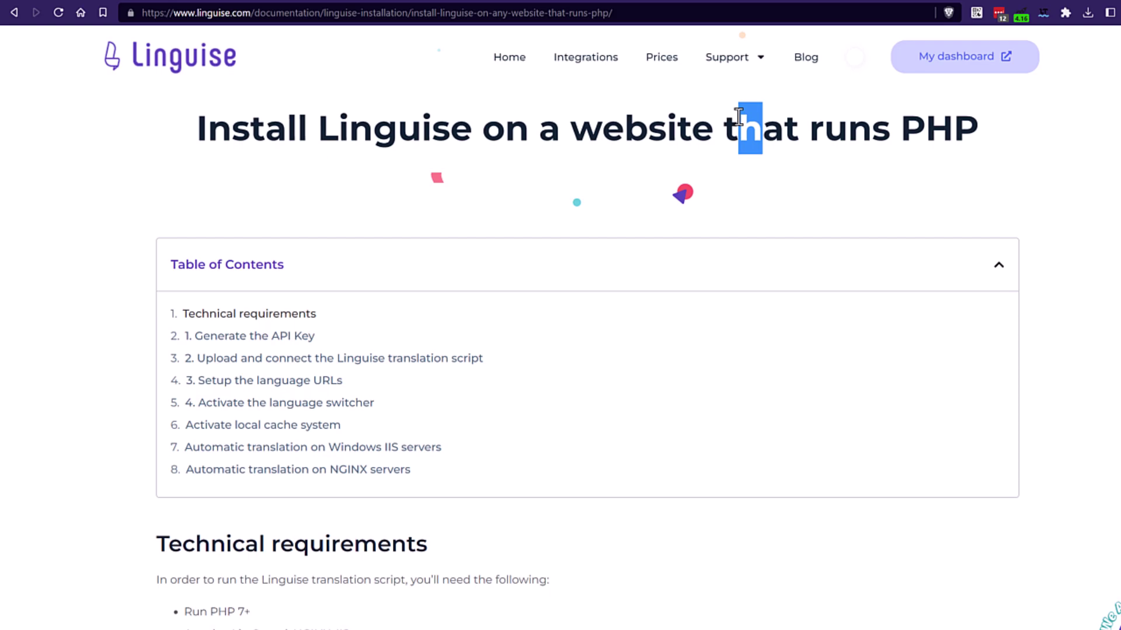
scroll(677, 344, down, 15)
scroll(677, 344, down, 20)
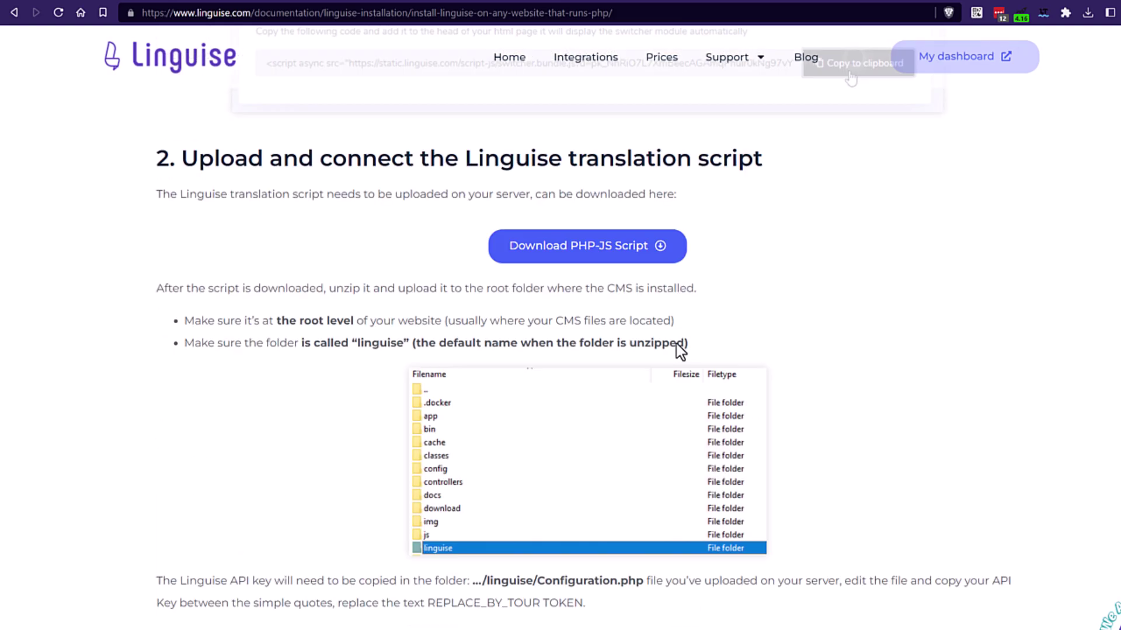
scroll(669, 350, up, 4)
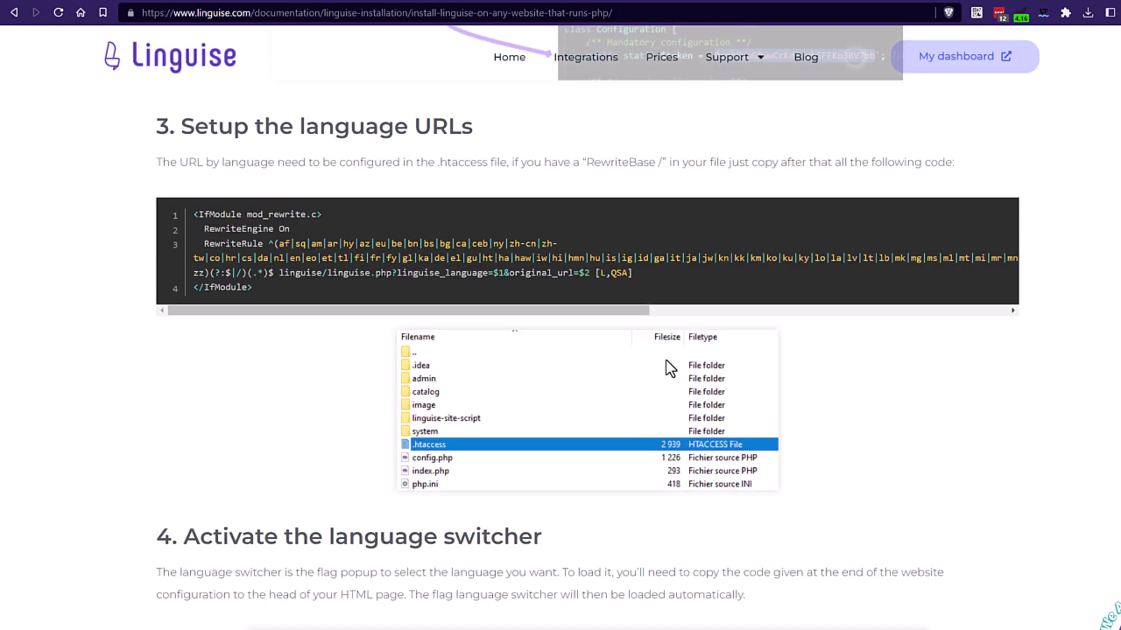
scroll(666, 369, down, 20)
scroll(667, 369, down, 1)
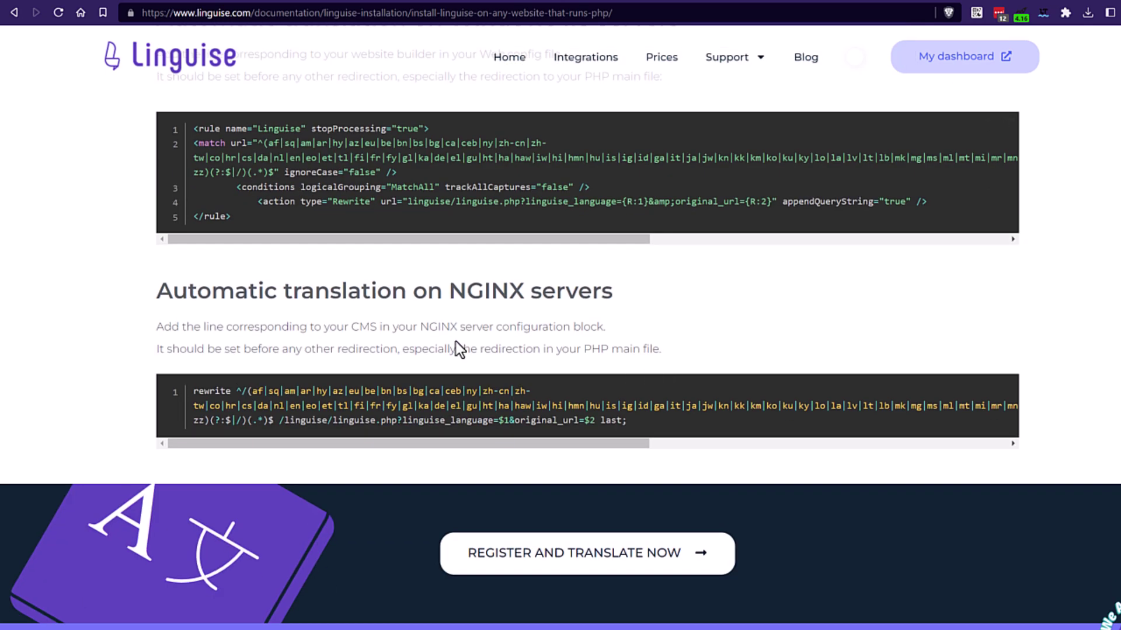
scroll(610, 333, up, 4)
scroll(684, 454, up, 20)
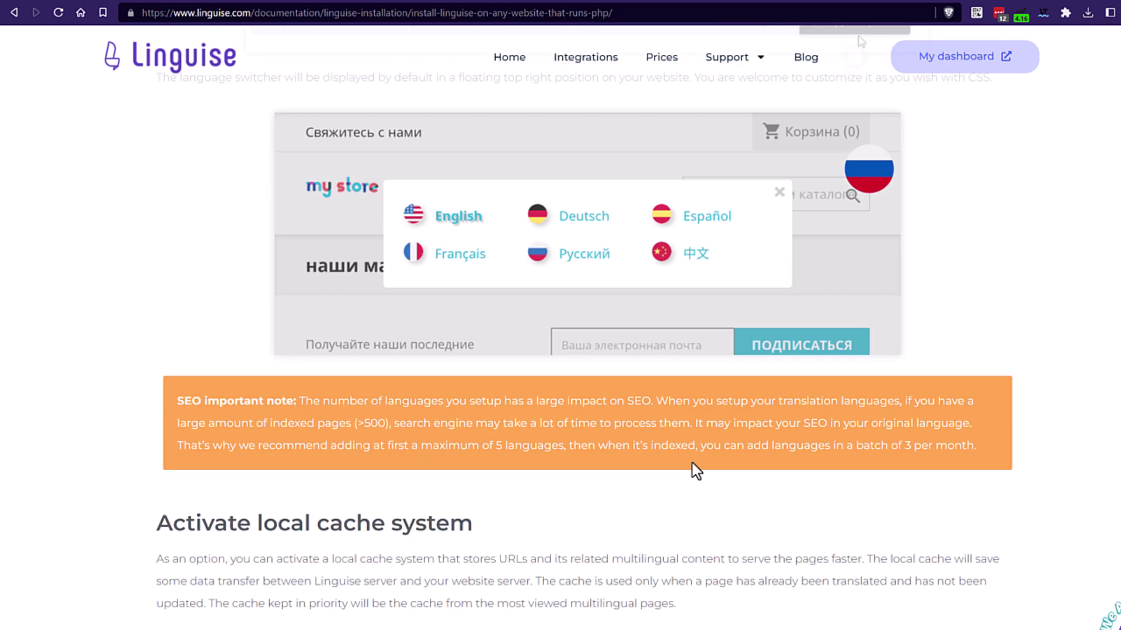
scroll(617, 400, up, 4)
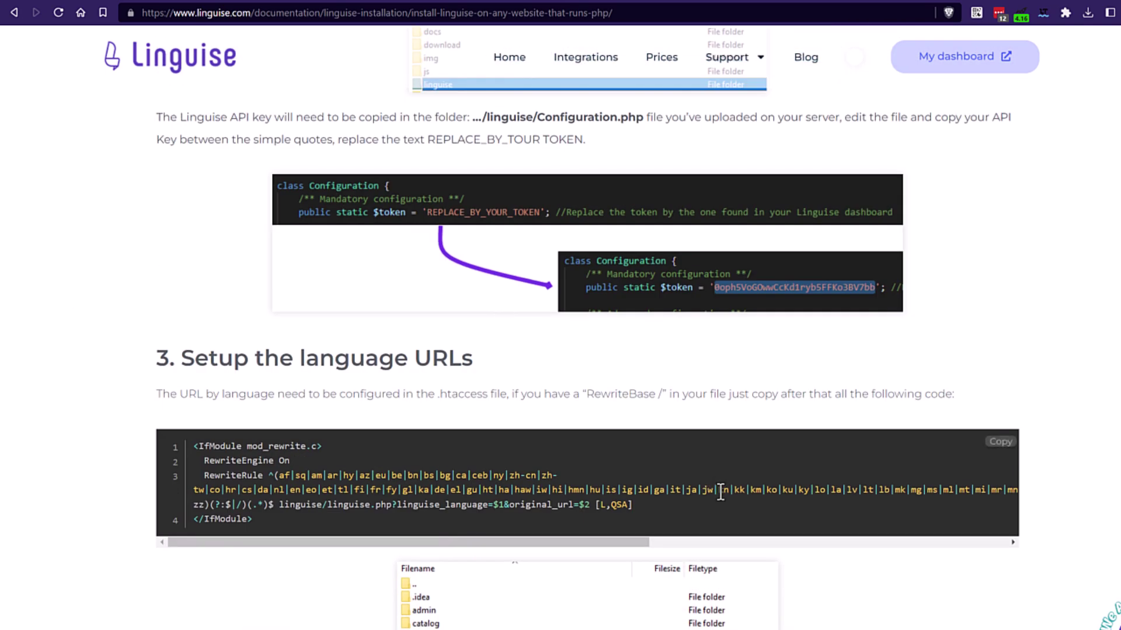
drag(354, 517, 179, 441)
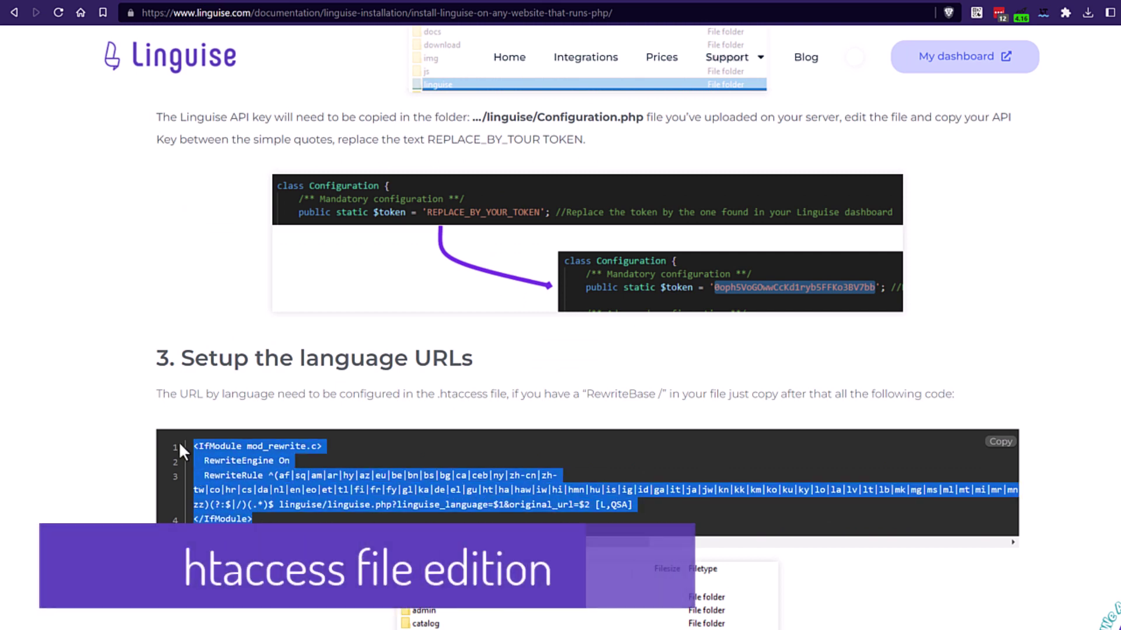
right_click(248, 456)
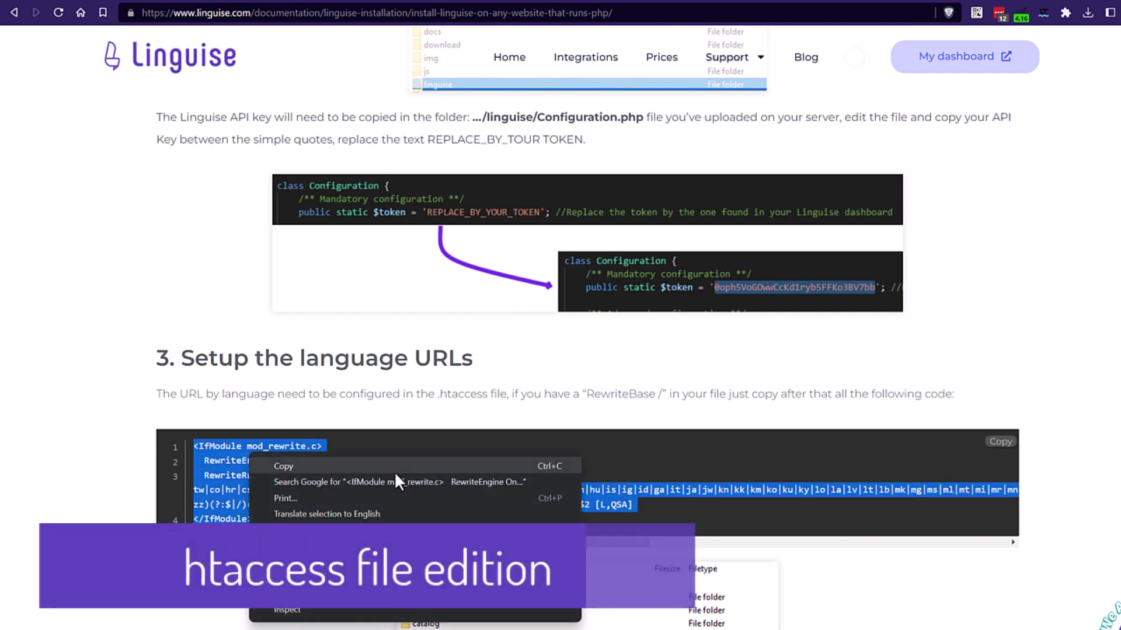
click(295, 464)
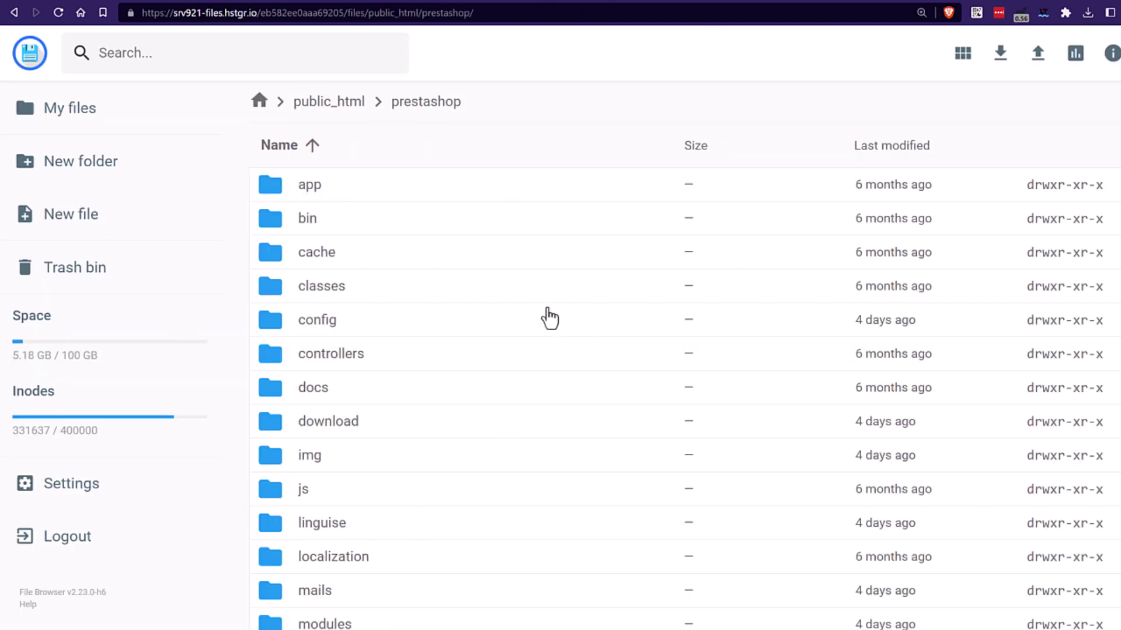
scroll(437, 381, down, 10)
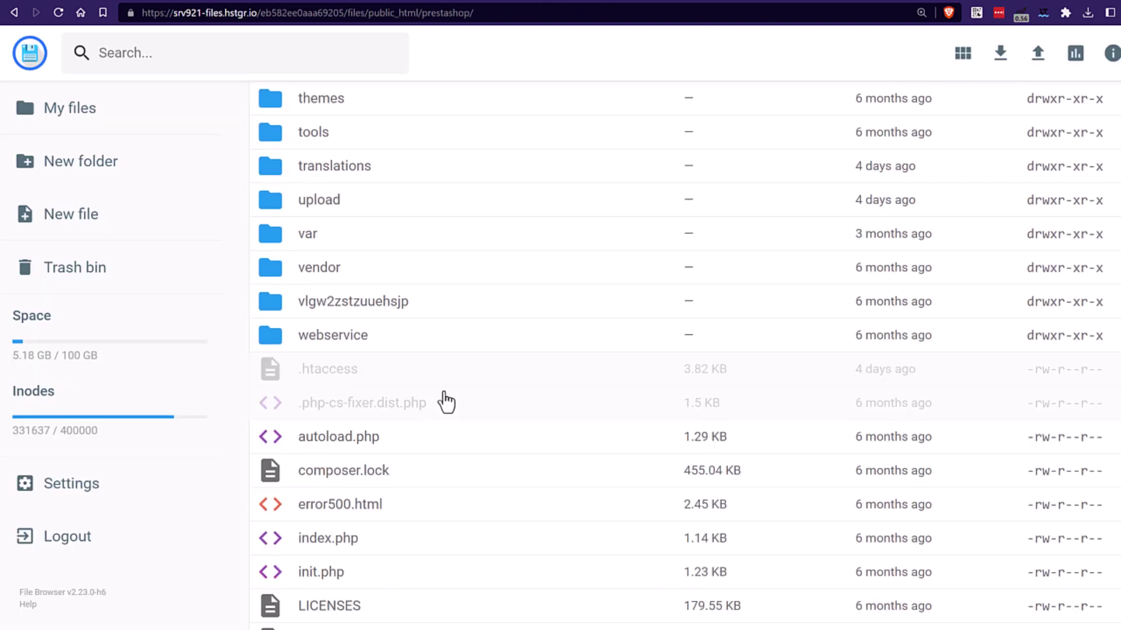
double_click(344, 376)
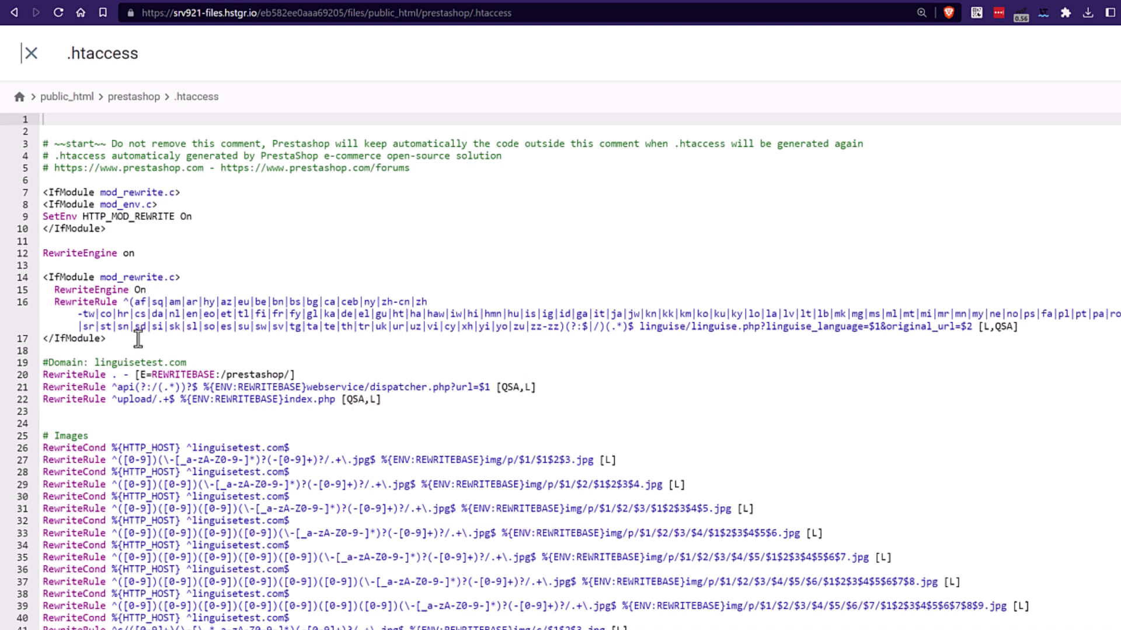
drag(139, 338, 34, 281)
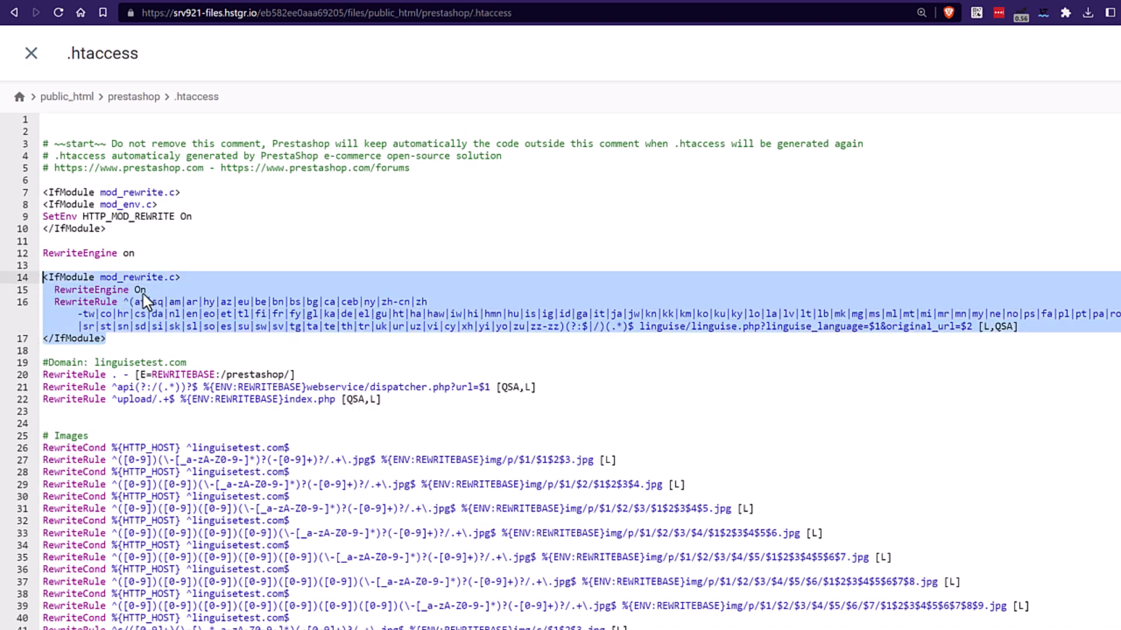
click(32, 54)
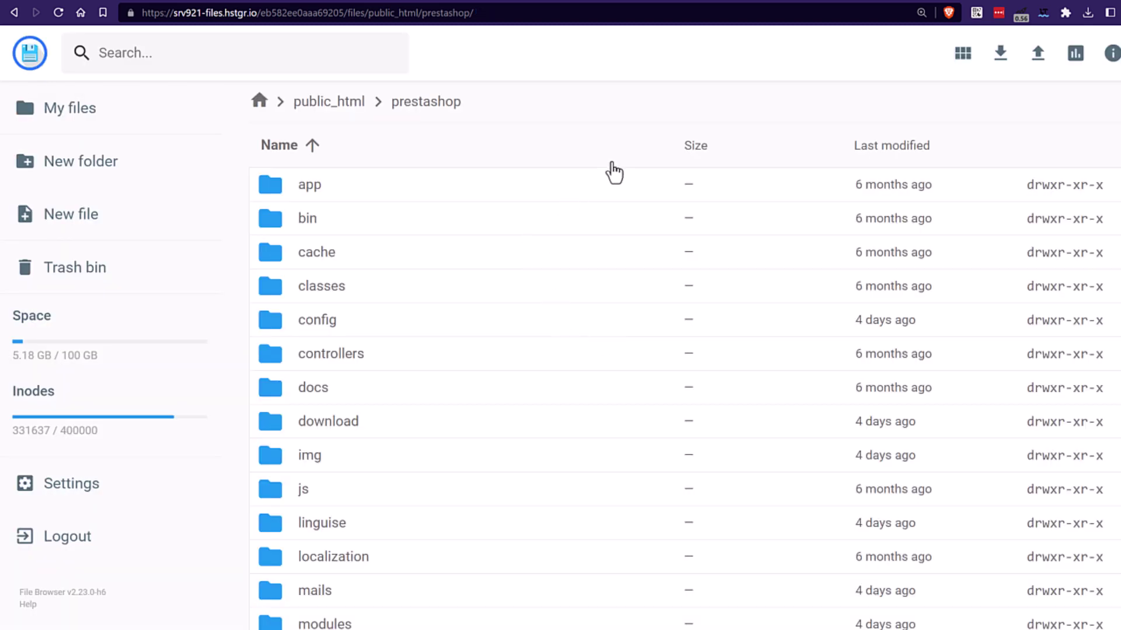
Copy the switcher script tag from Linguise domain settings and return to the prestashop files
scroll(677, 495, down, 4)
scroll(679, 495, down, 4)
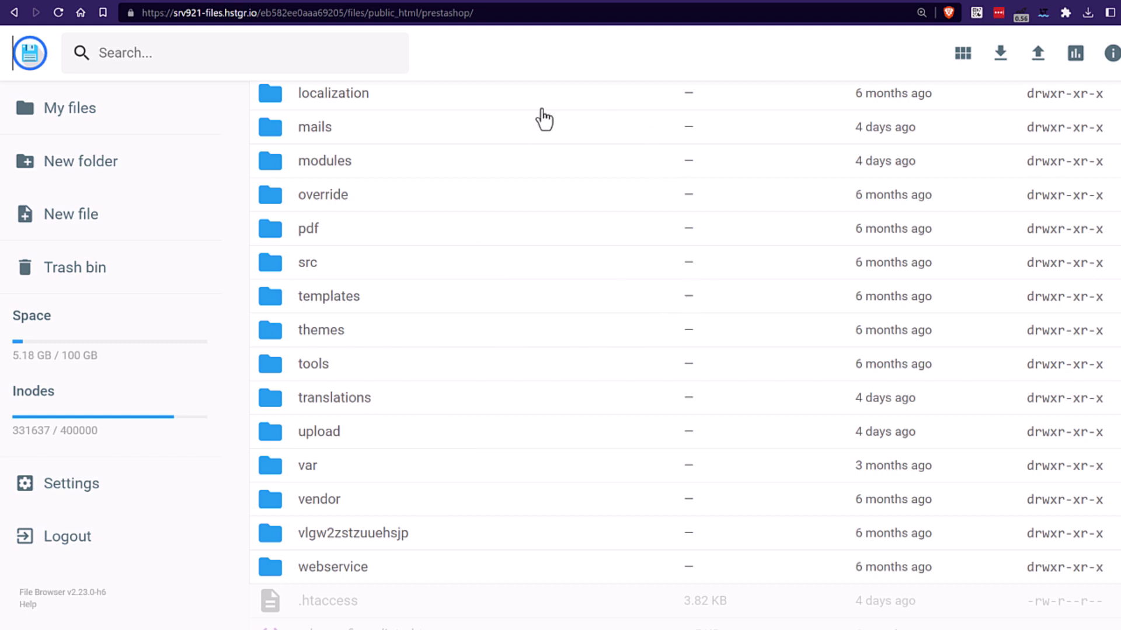
key(ctrl+Tab)
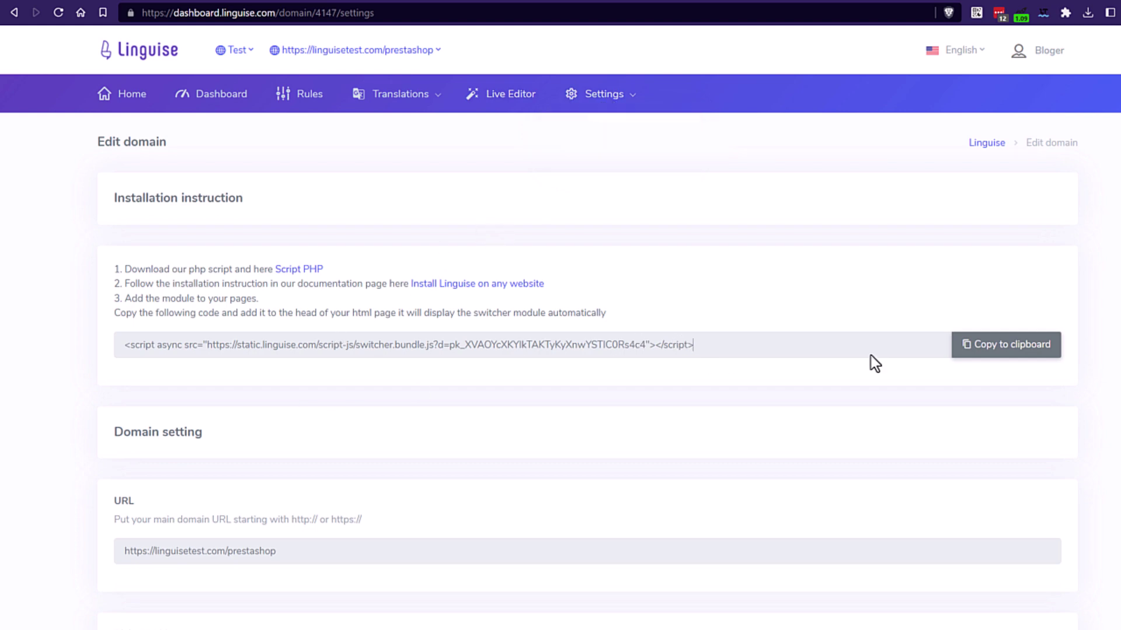
click(1005, 349)
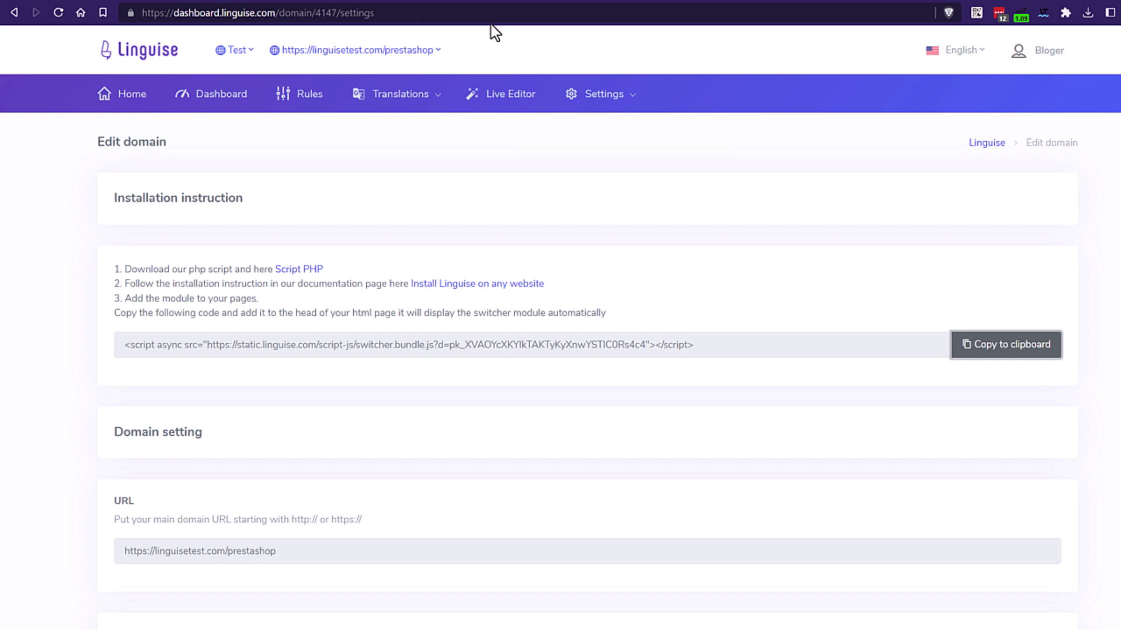
click(435, 2)
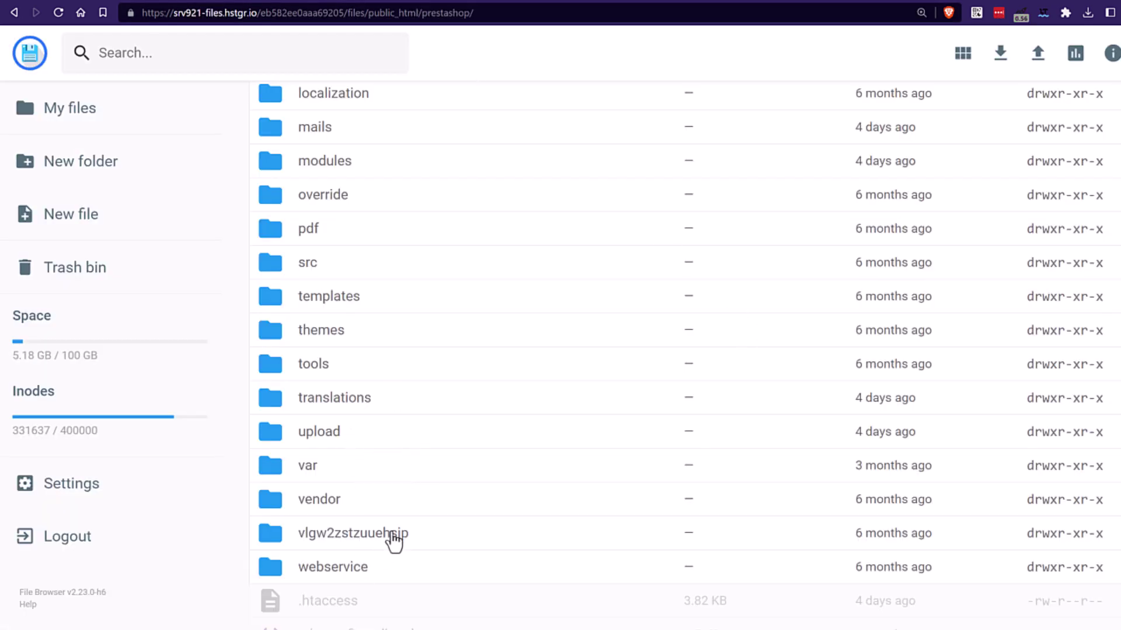
Open themes/classic/templates/_partials/head.tpl and select the Linguise switcher script on line 78
double_click(317, 341)
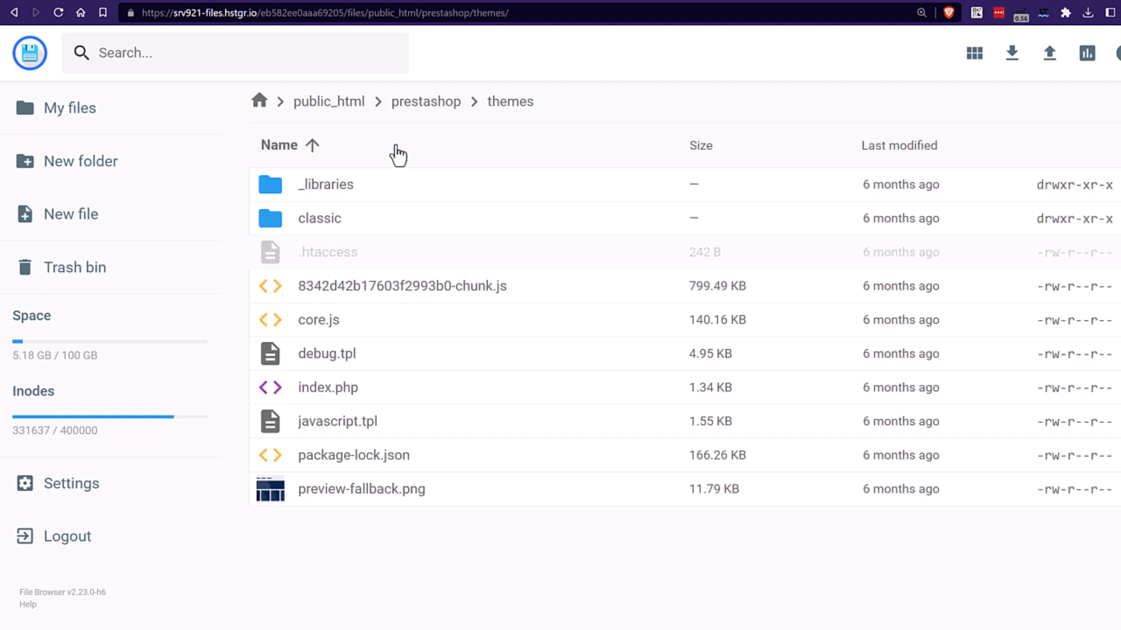
double_click(342, 219)
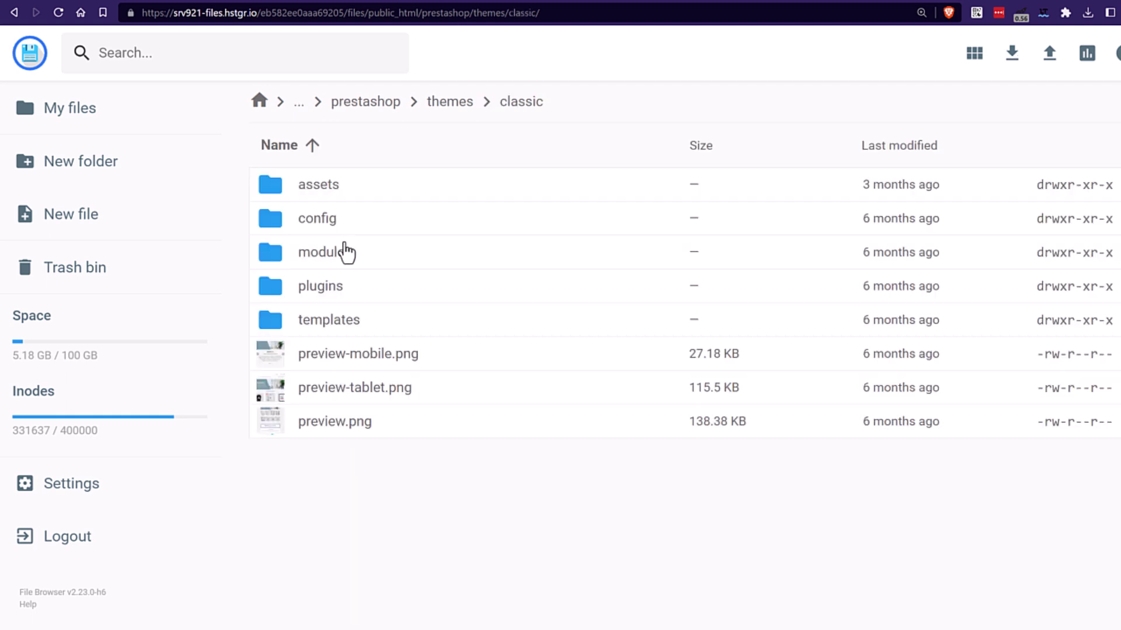
double_click(359, 327)
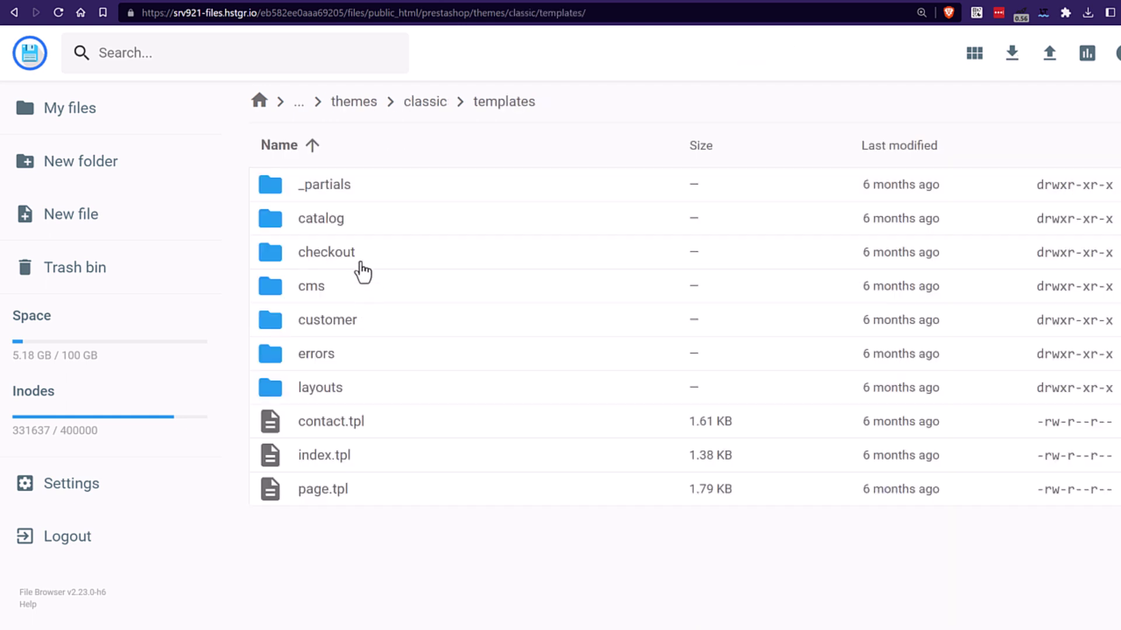
click(327, 194)
double_click(327, 194)
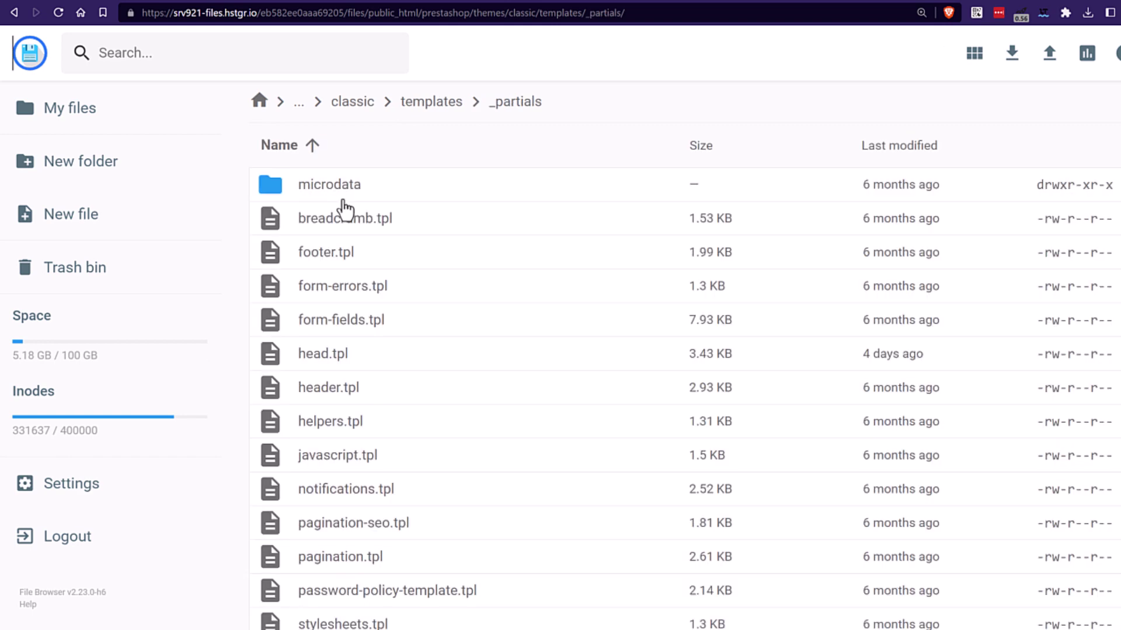
double_click(345, 356)
scroll(237, 578, down, 9)
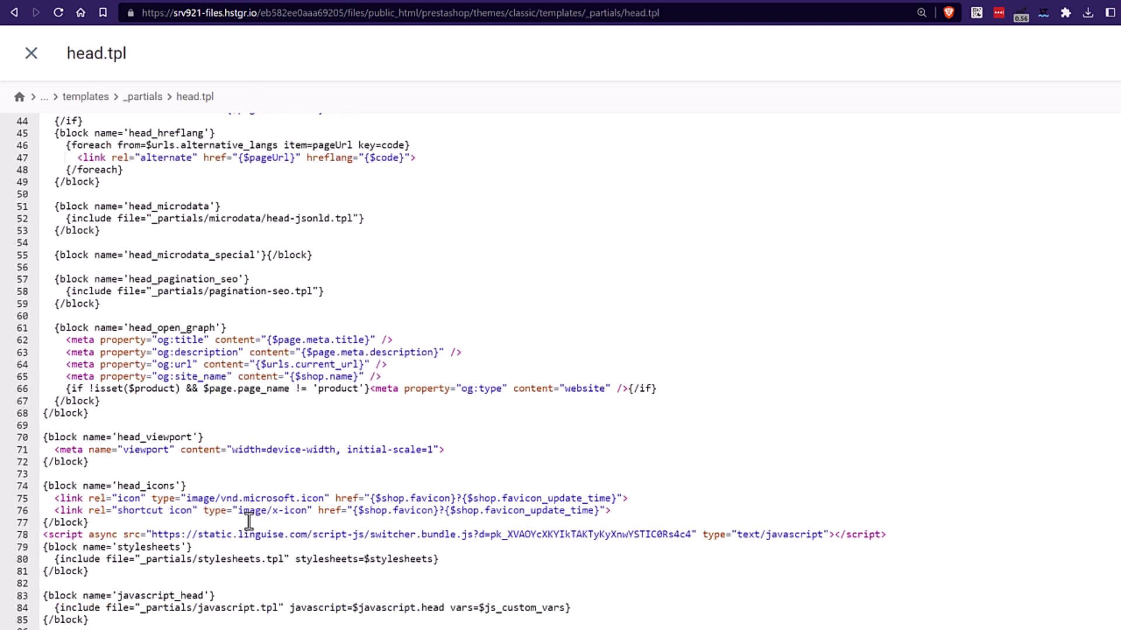
drag(887, 534, 23, 532)
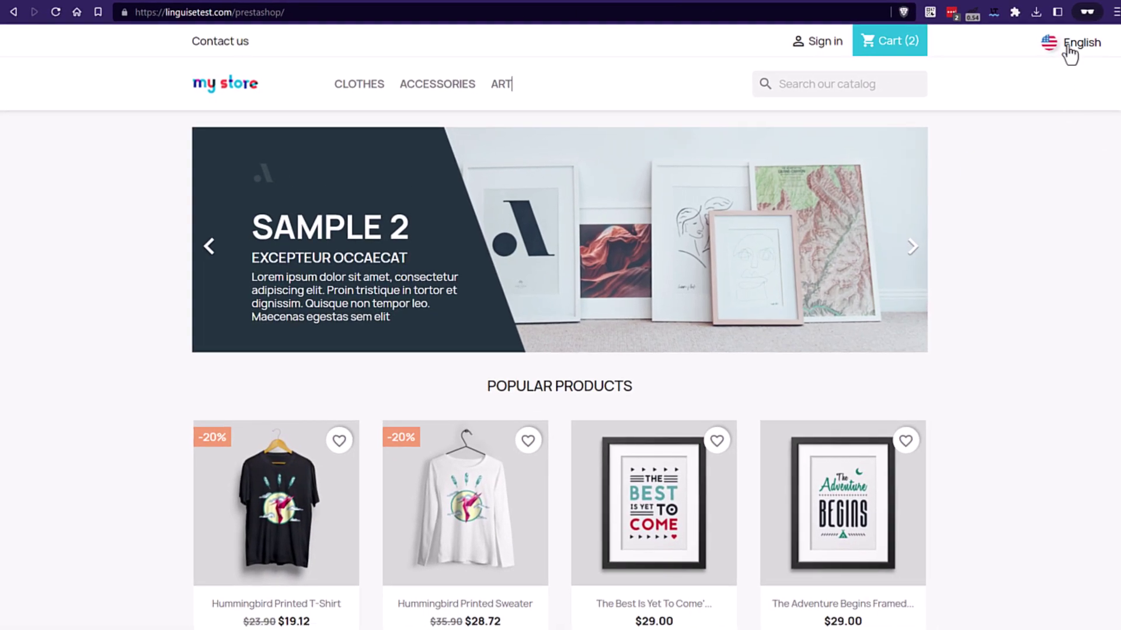
Switch the store to French, open the Pull Imprimé Colibri page and its language picker
click(1071, 49)
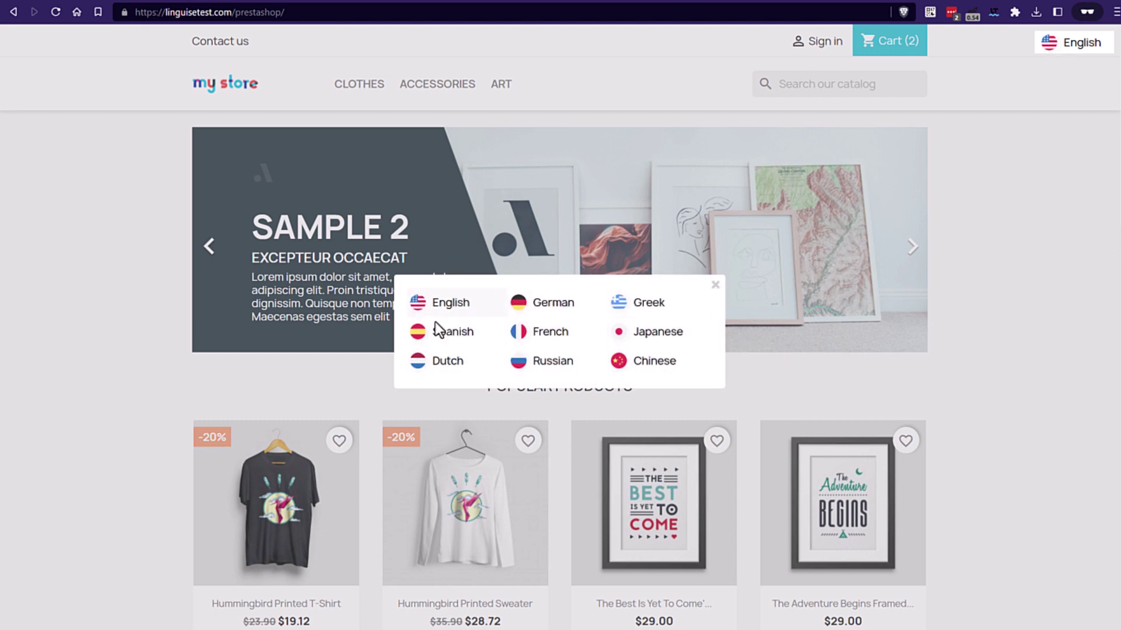
click(534, 334)
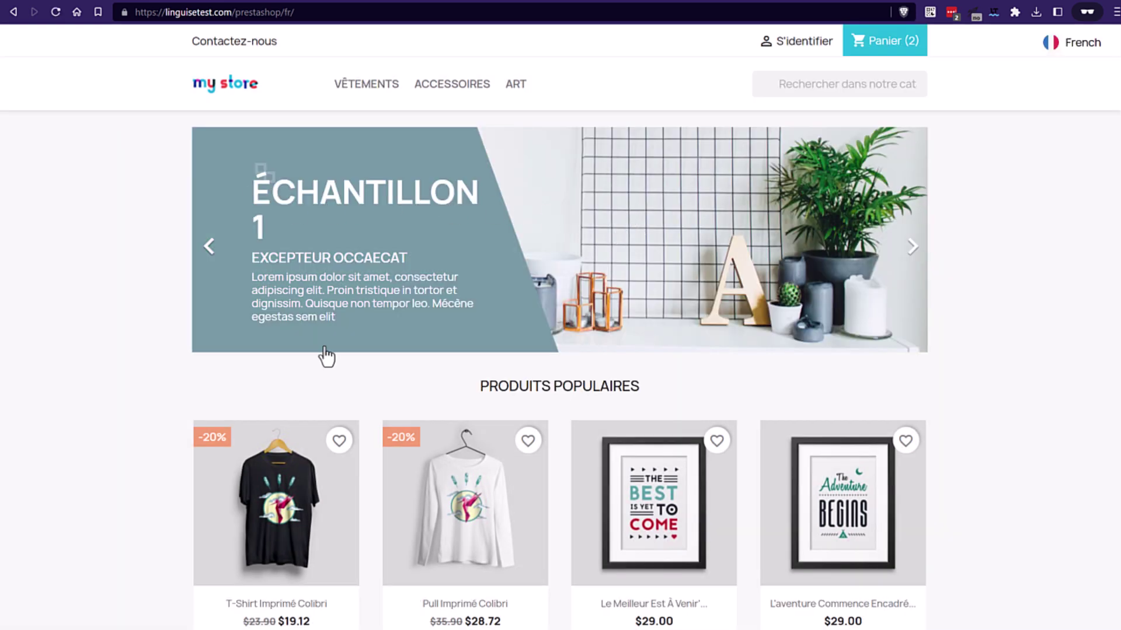
scroll(532, 329, down, 3)
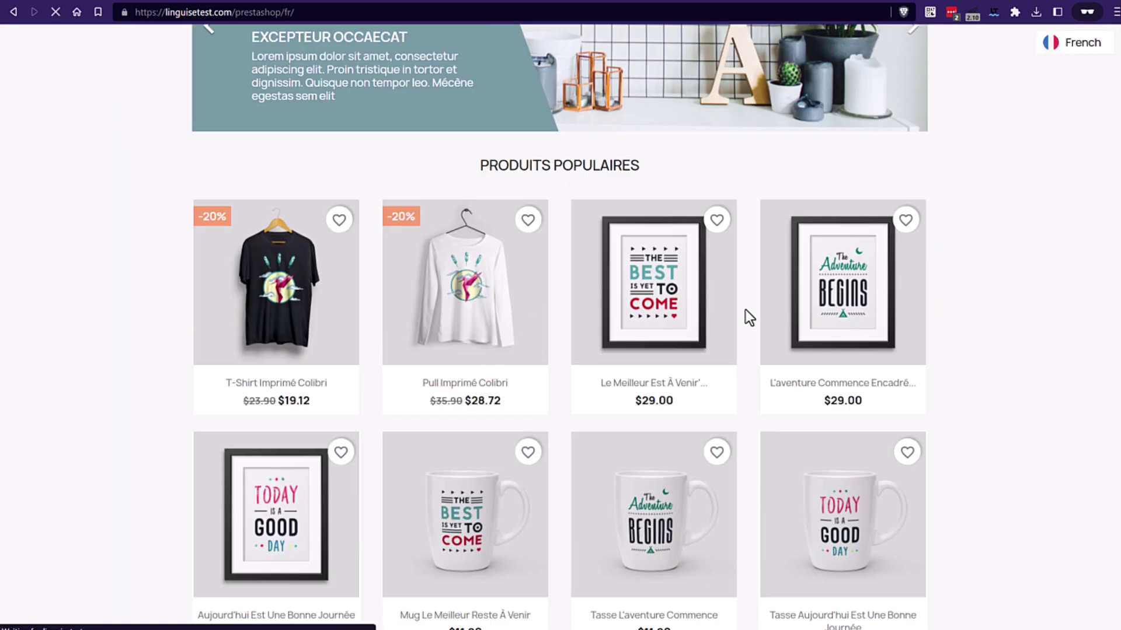
click(904, 220)
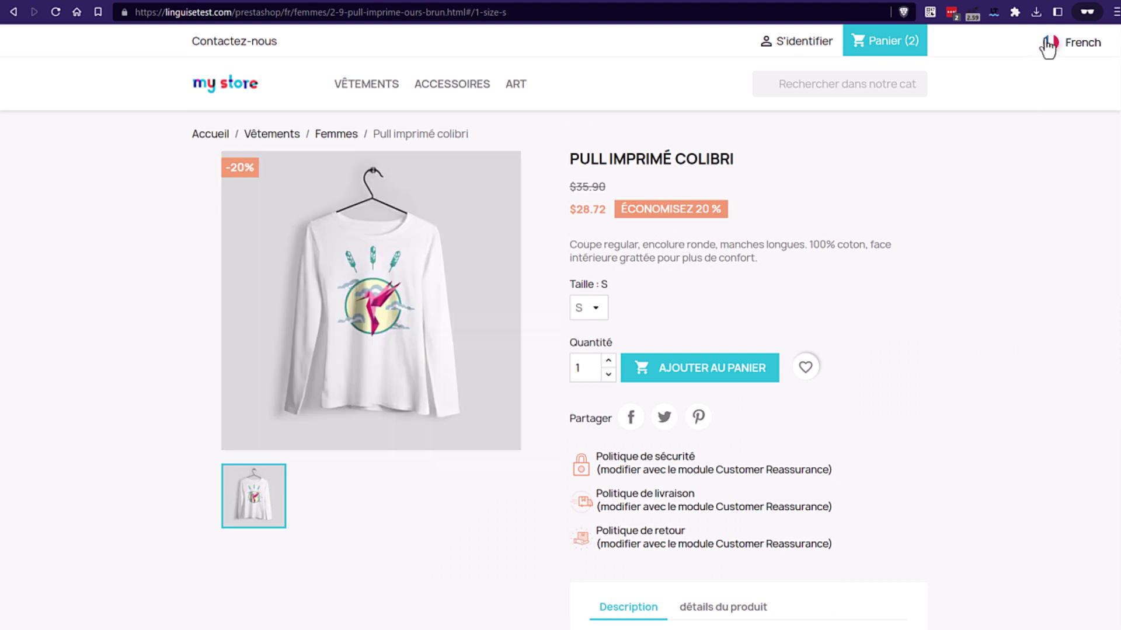
click(1048, 45)
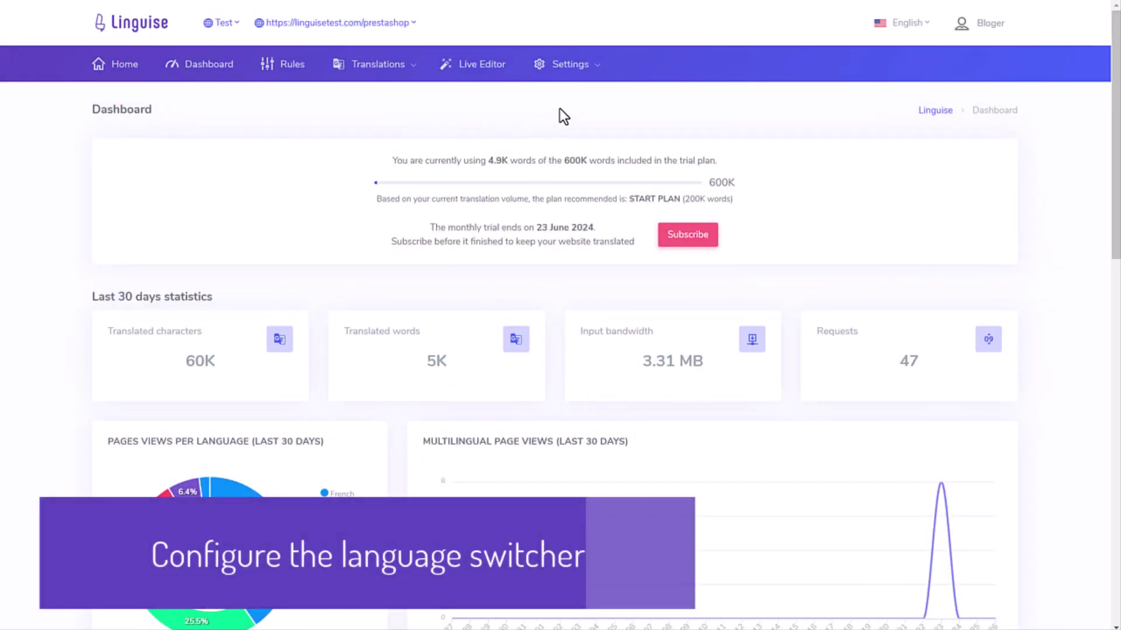
Go to Settings > Language flags display in the Linguise top bar
click(609, 73)
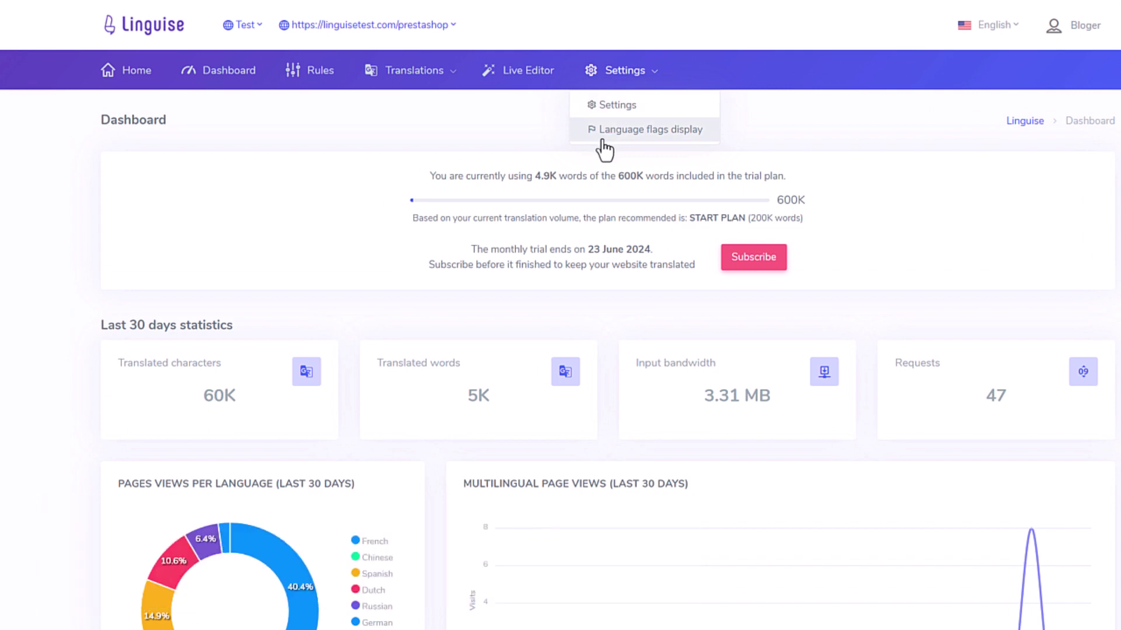
click(664, 134)
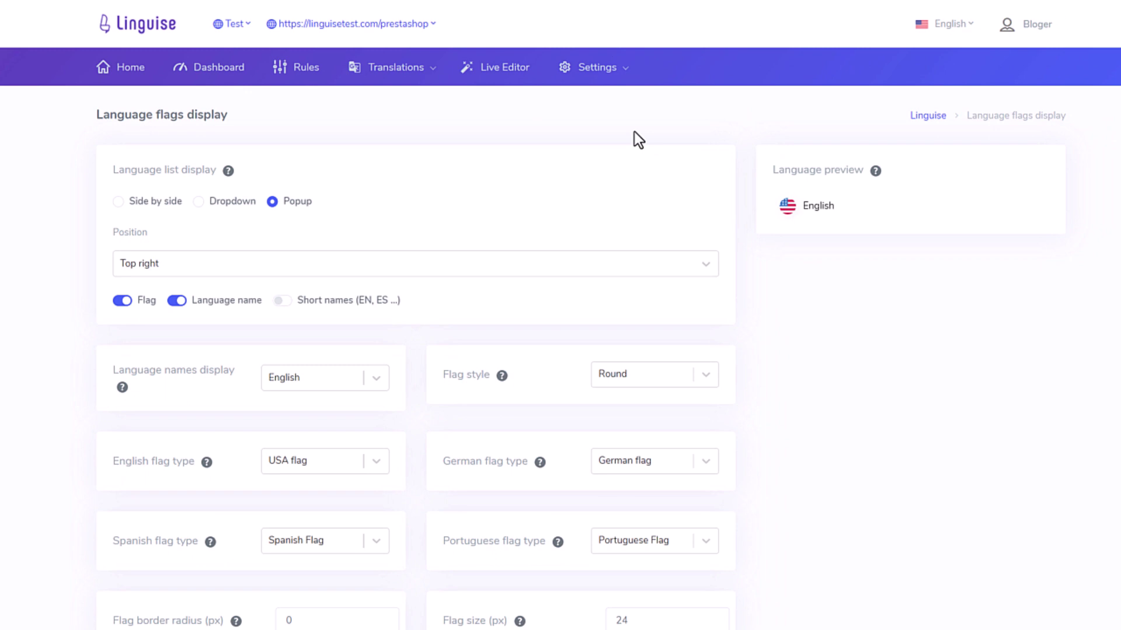
Compare popup, side-by-side and dropdown switcher layouts with flags on at the Top right position
click(812, 215)
click(938, 251)
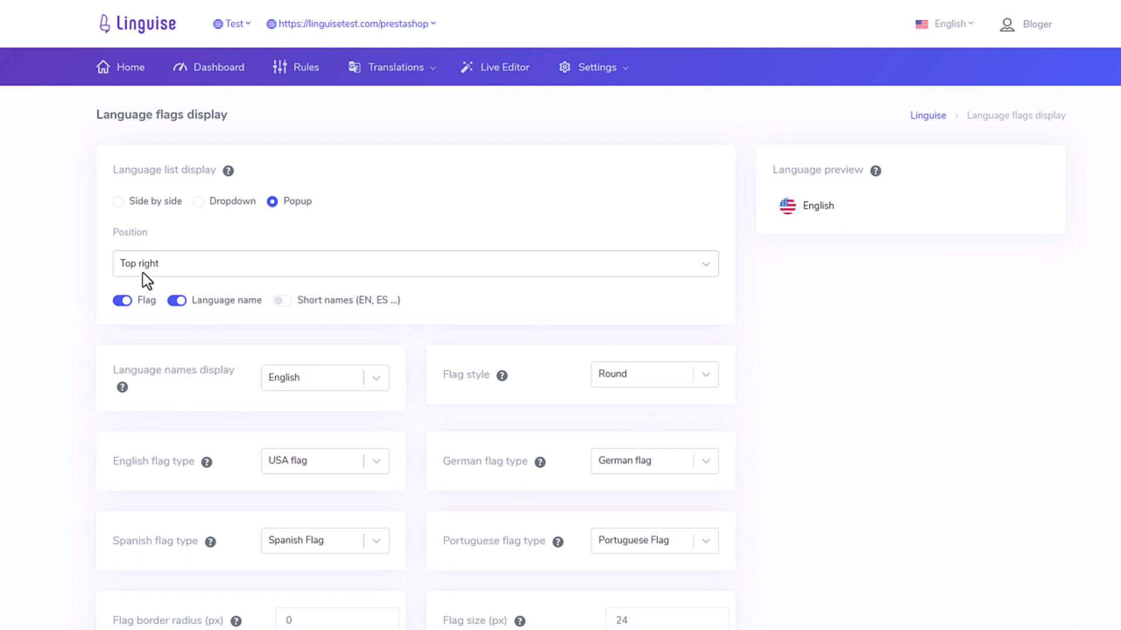
click(119, 298)
click(153, 204)
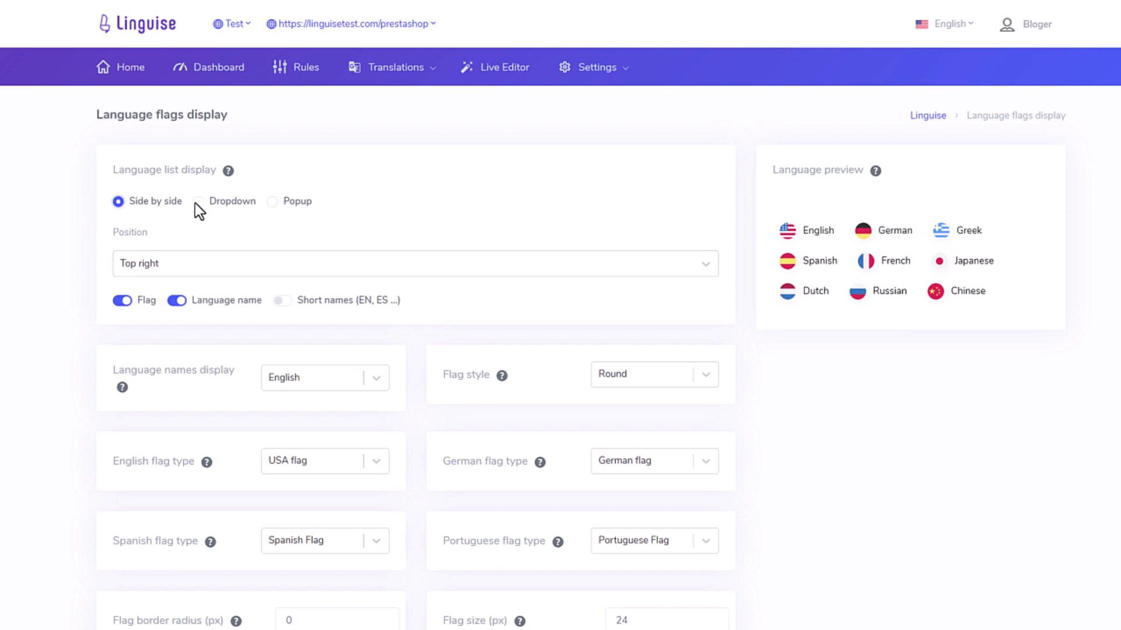
click(171, 264)
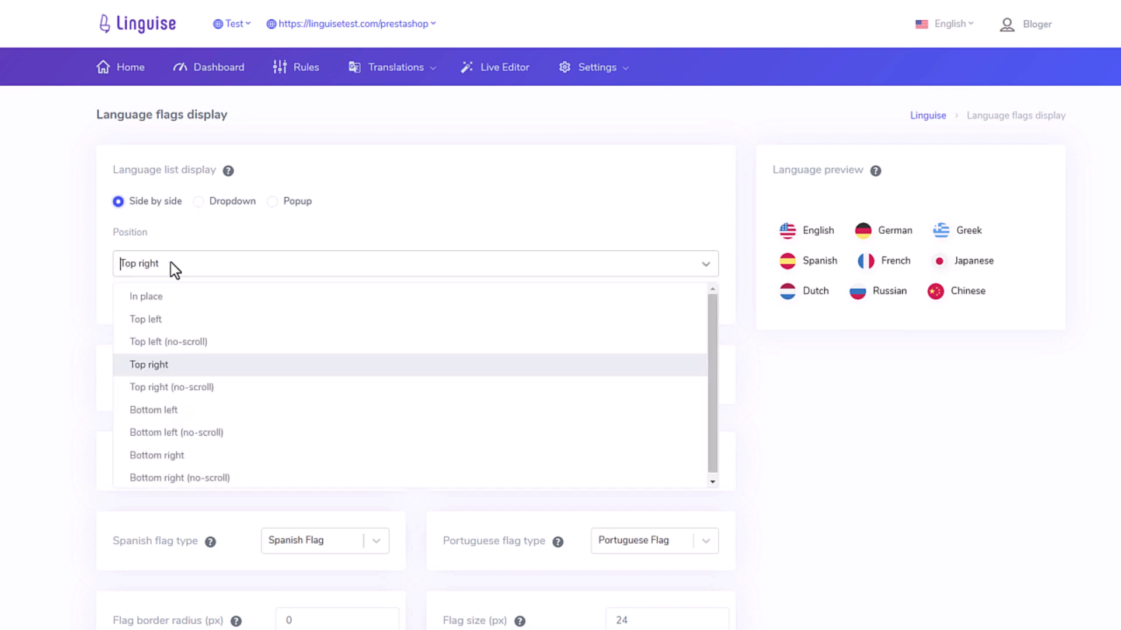
click(171, 264)
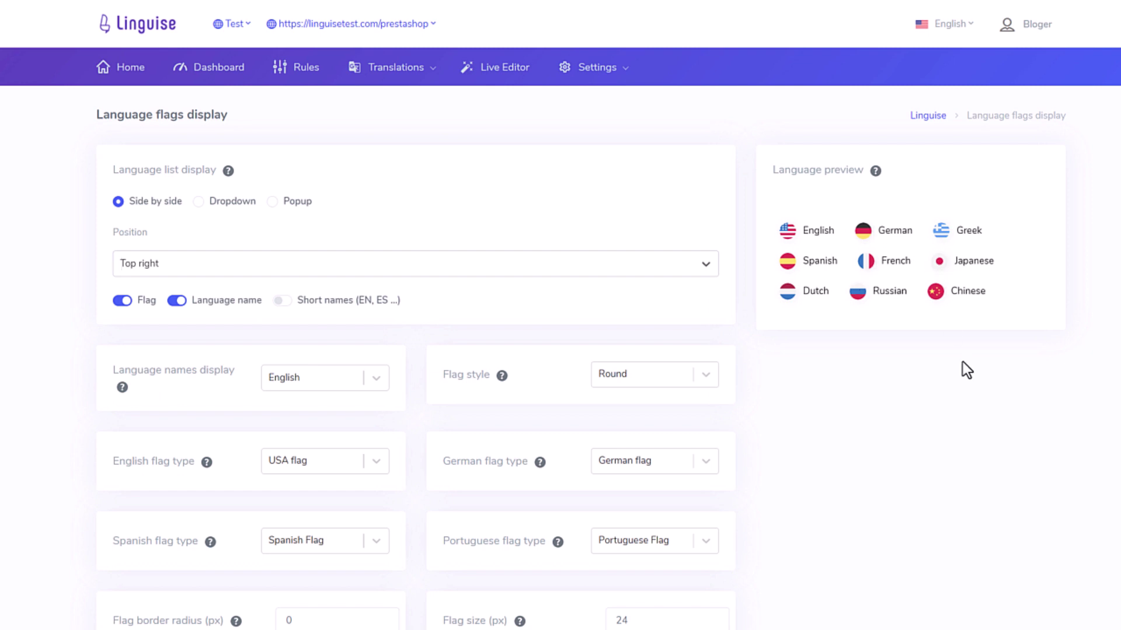
click(198, 202)
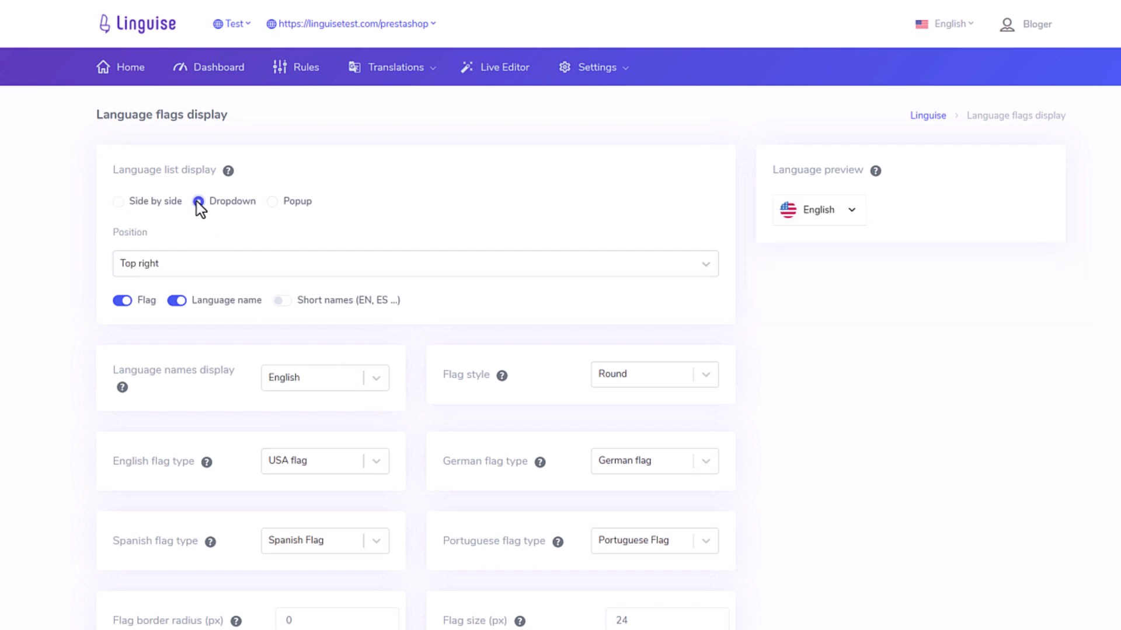
click(806, 218)
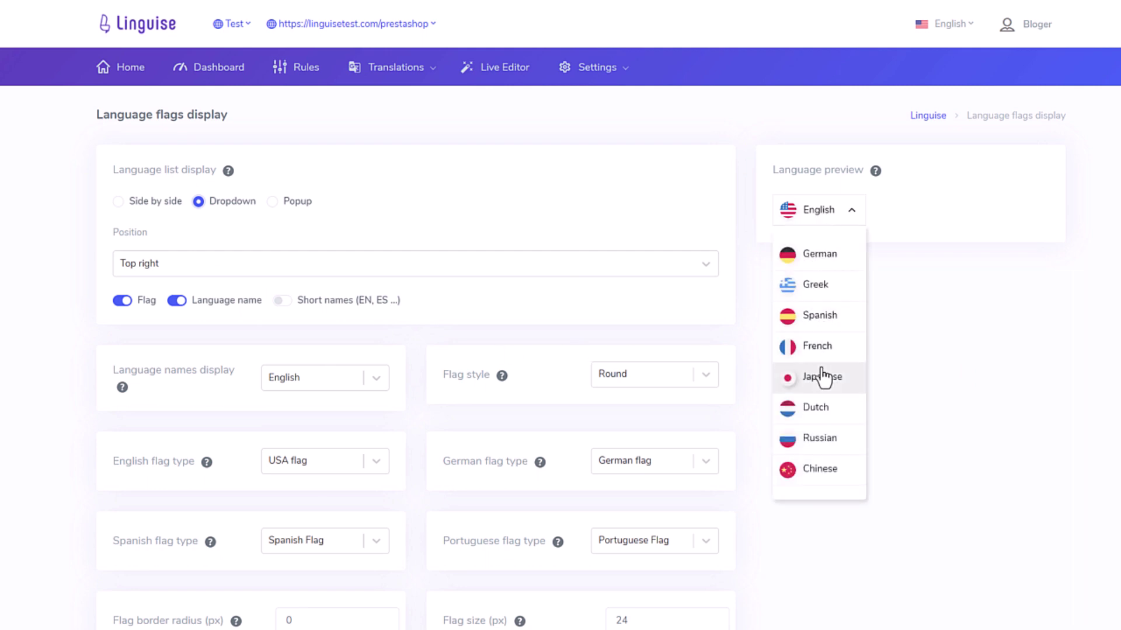
click(778, 205)
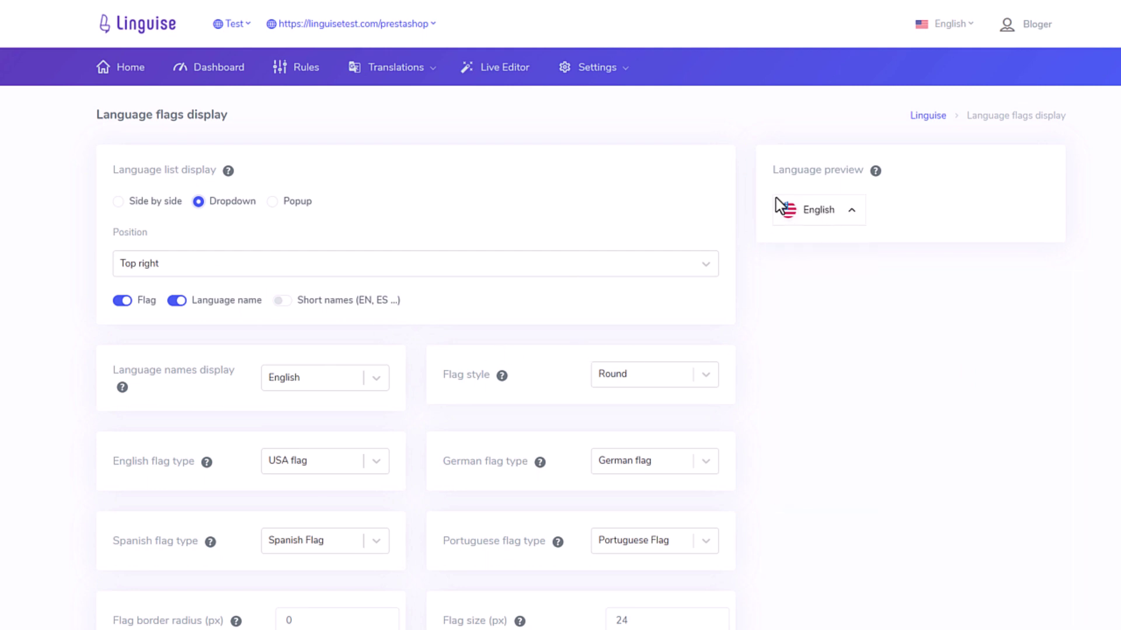
click(271, 202)
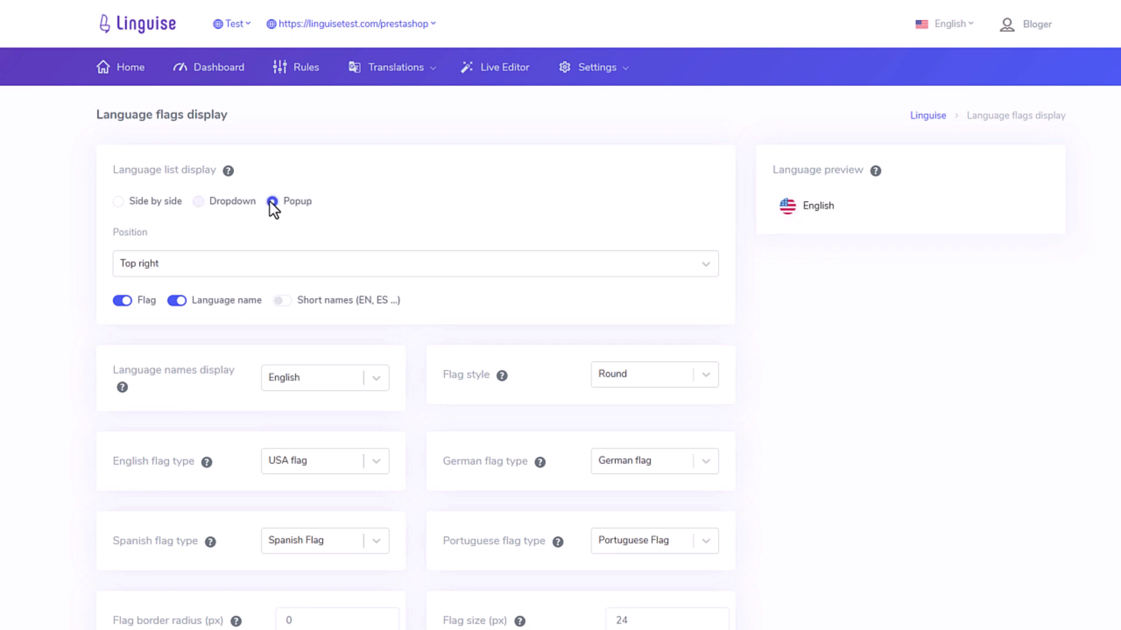
click(802, 213)
click(326, 221)
Review the lower display options, including language name colours, without changing them
scroll(709, 358, down, 4)
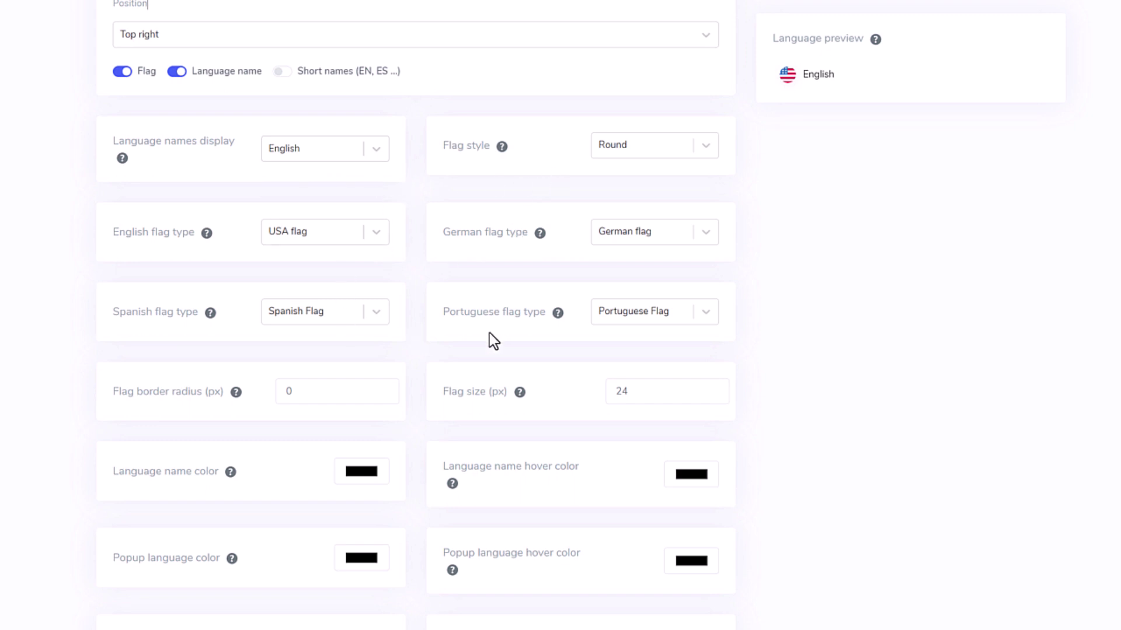
double_click(162, 313)
click(216, 330)
scroll(435, 407, down, 4)
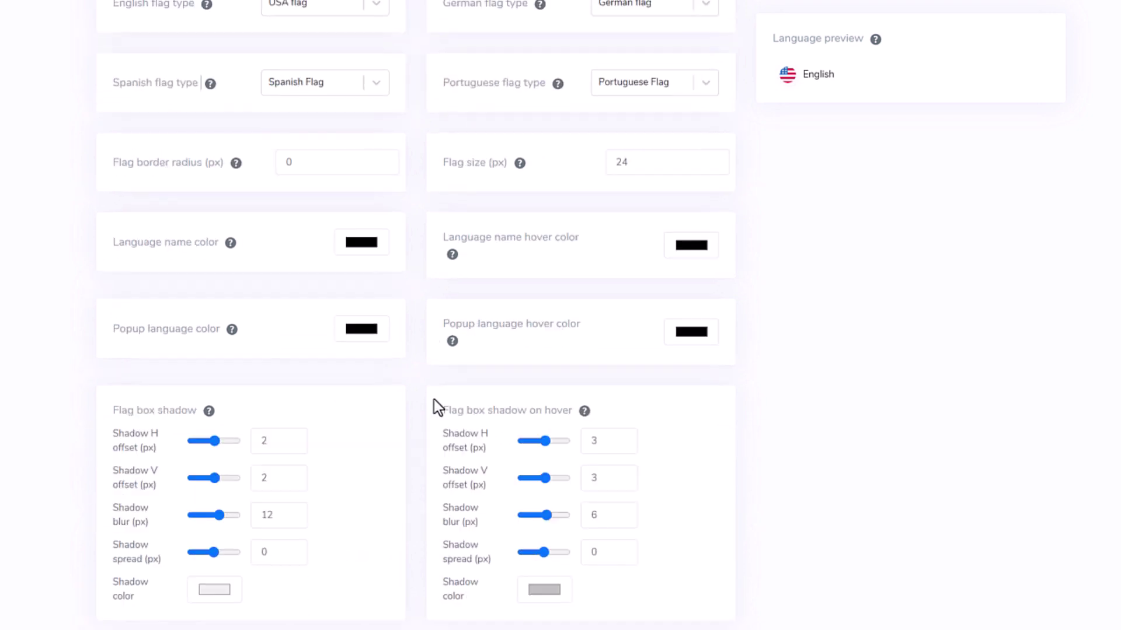
click(361, 250)
click(852, 283)
scroll(662, 487, down, 1)
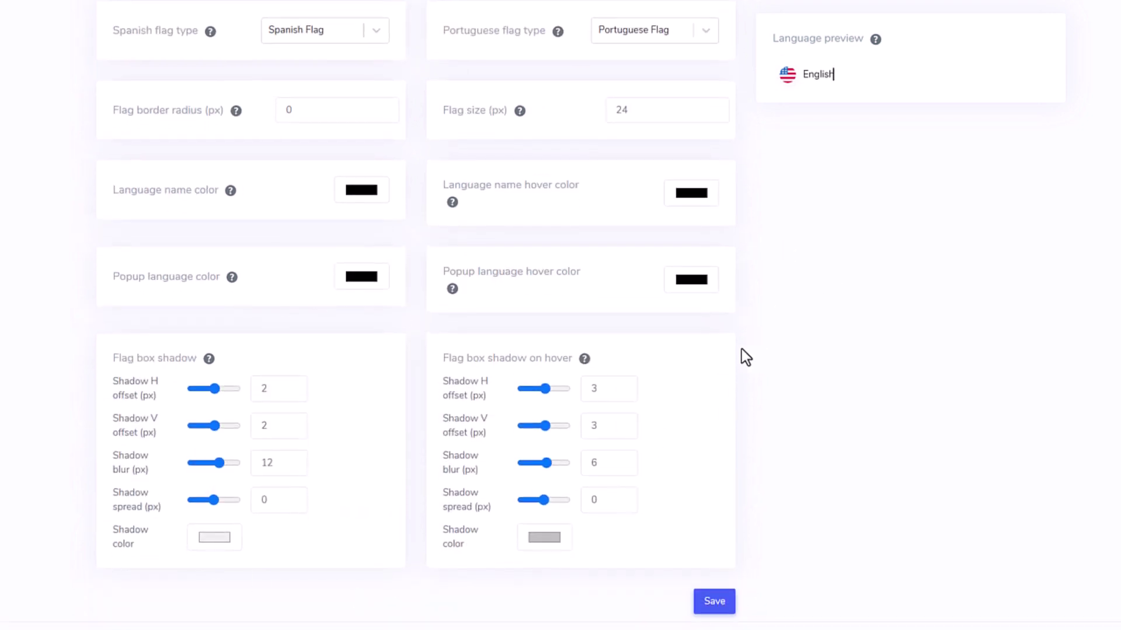
scroll(721, 447, up, 9)
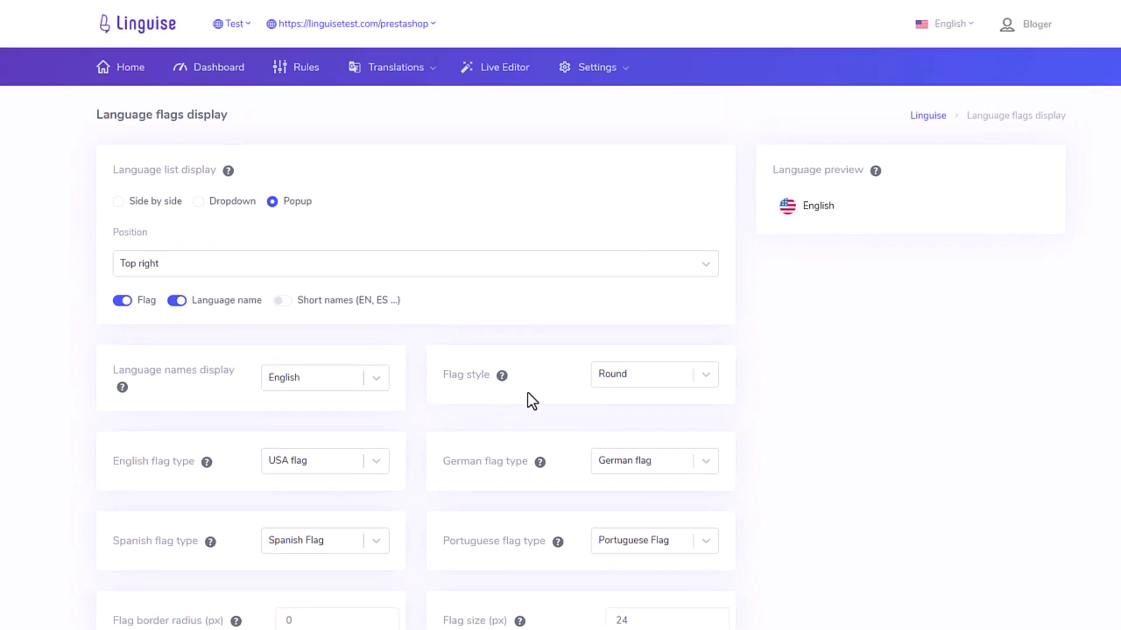
scroll(527, 393, down, 9)
scroll(432, 443, up, 9)
Set the switcher to Dropdown with Rectangular flag style
click(220, 201)
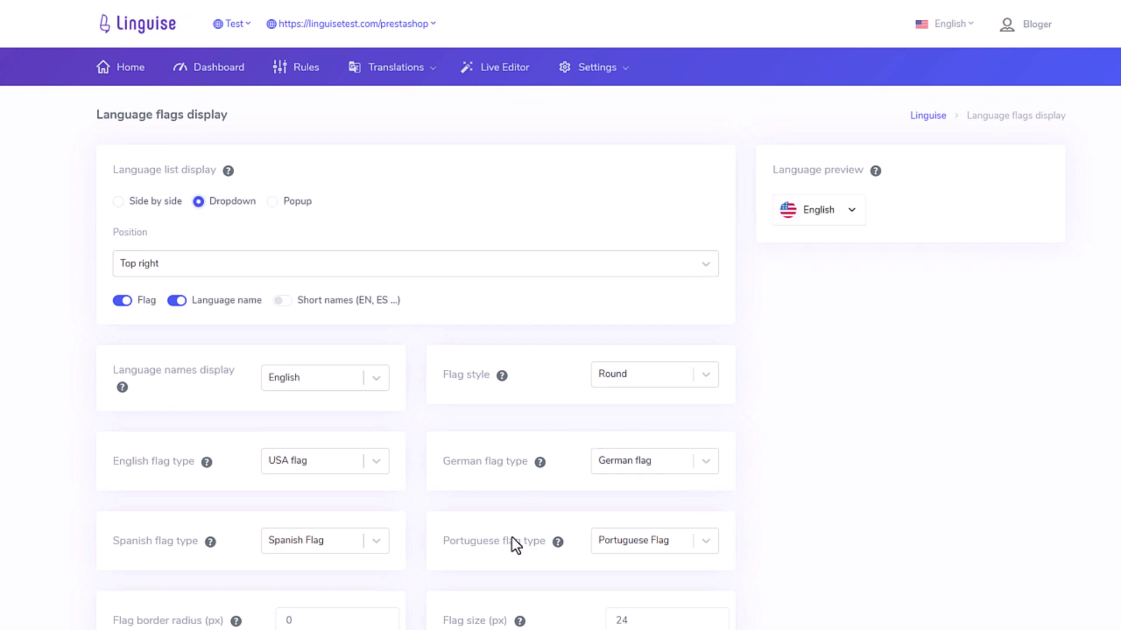
click(649, 383)
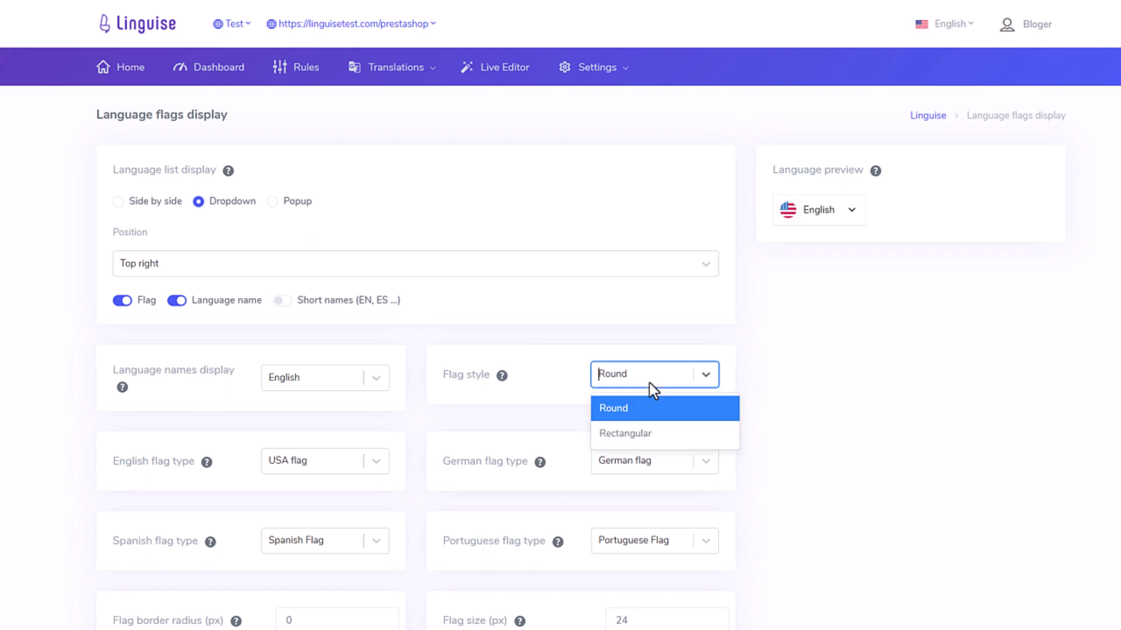
click(647, 435)
mouse_move(834, 219)
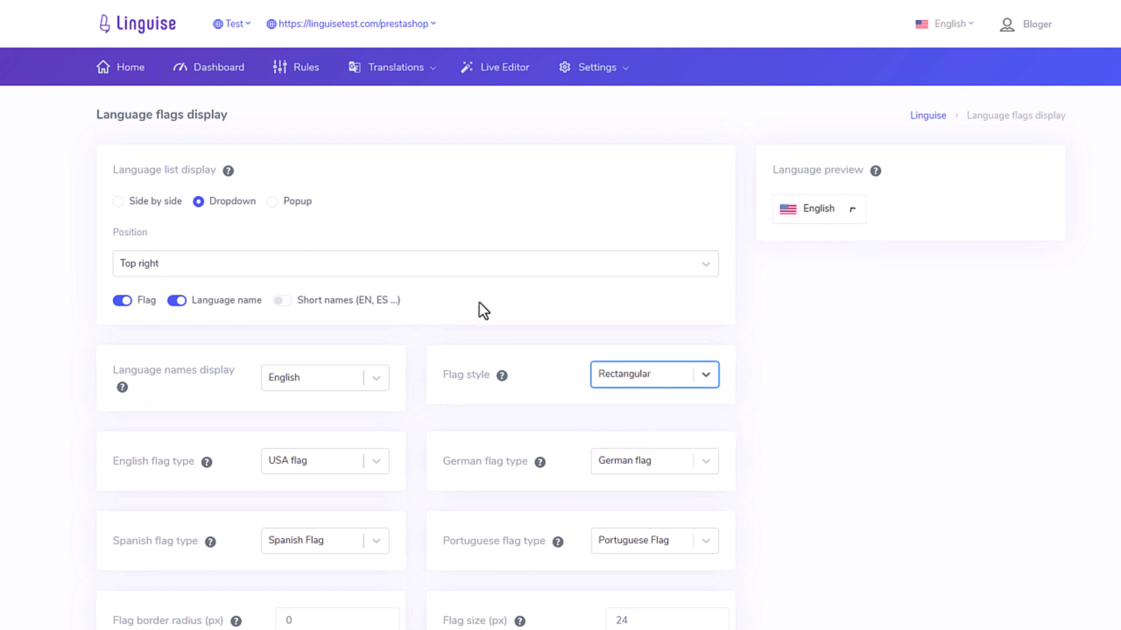
scroll(568, 432, down, 9)
Save the display settings and open the French storefront's new language dropdown
click(713, 604)
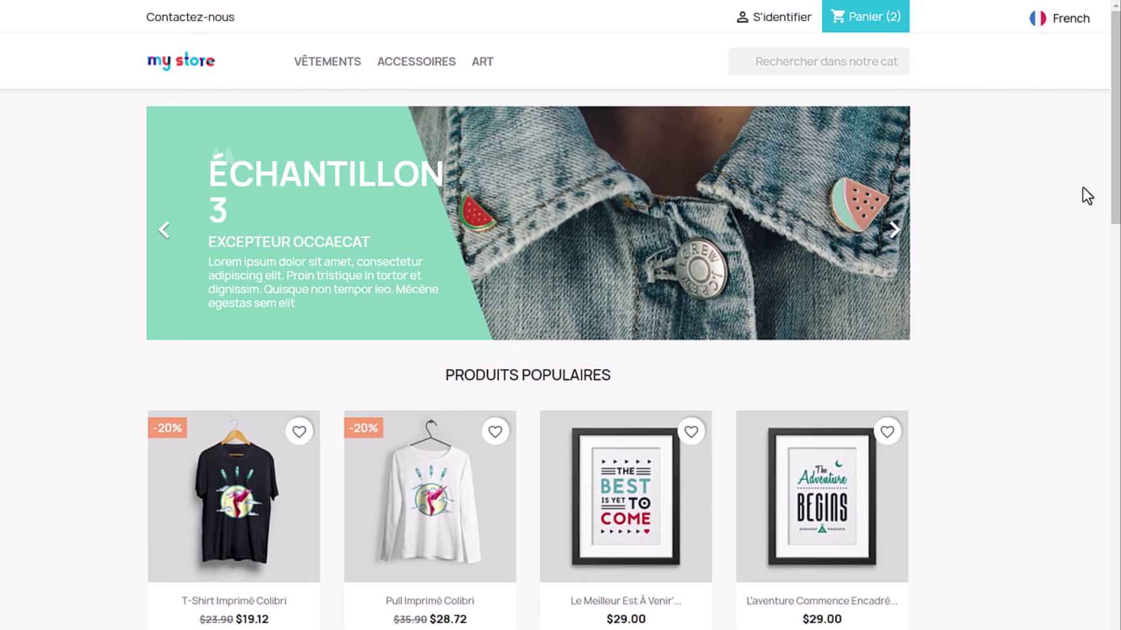
click(1054, 23)
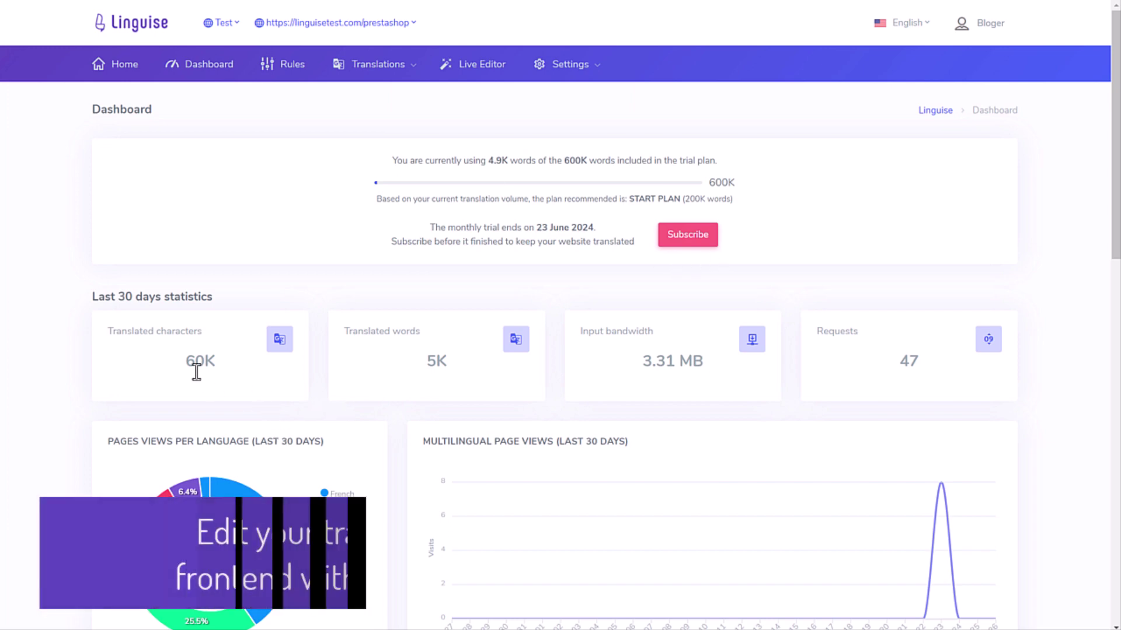
Review the dashboard's translated-words and most viewed pages statistics
drag(416, 334, 328, 345)
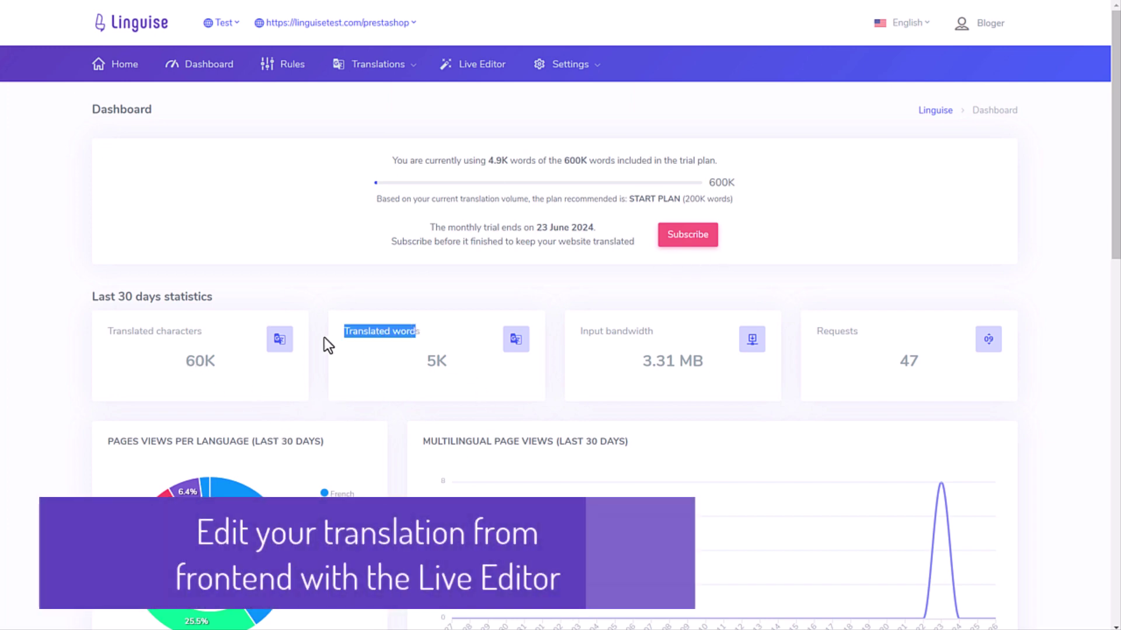
click(445, 359)
scroll(445, 359, down, 4)
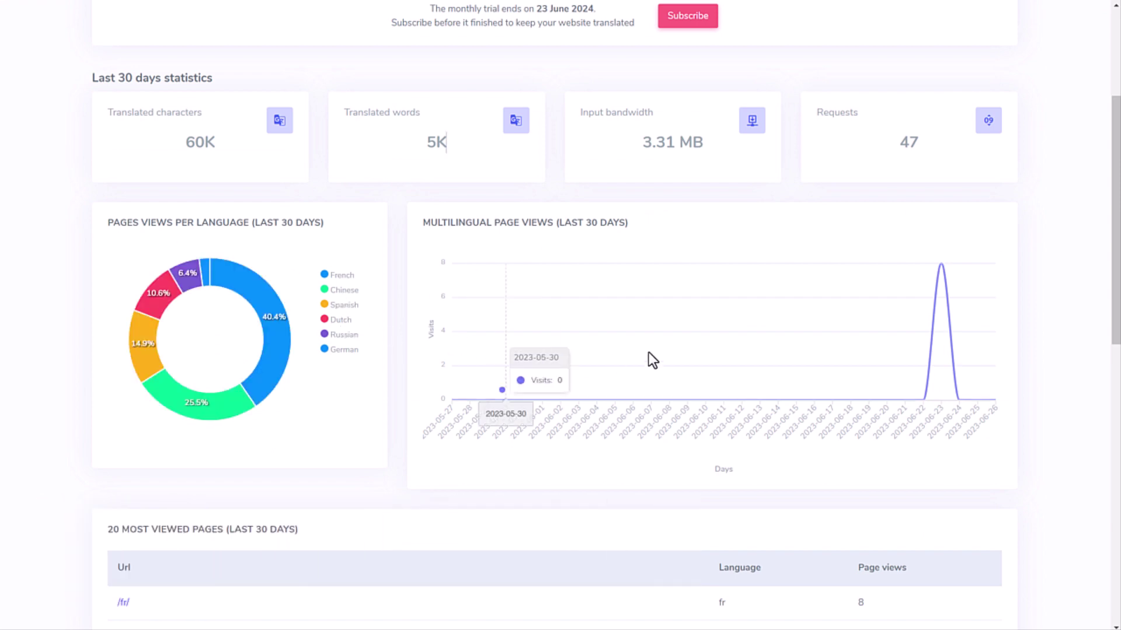
scroll(622, 441, down, 1)
scroll(622, 441, down, 5)
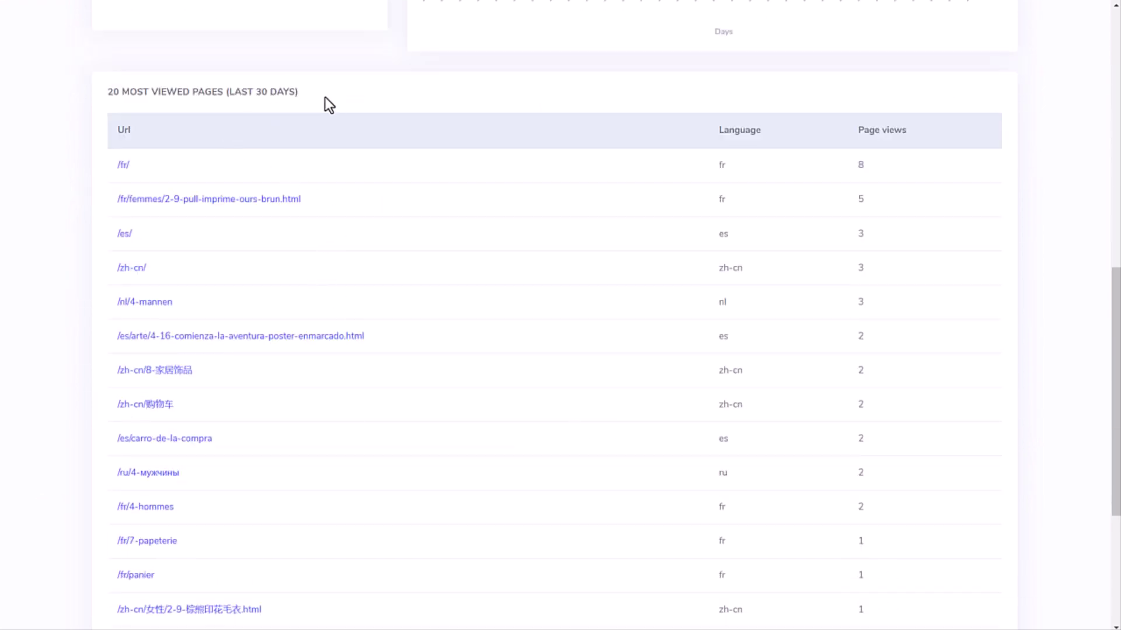
drag(301, 93, 108, 91)
scroll(368, 244, up, 10)
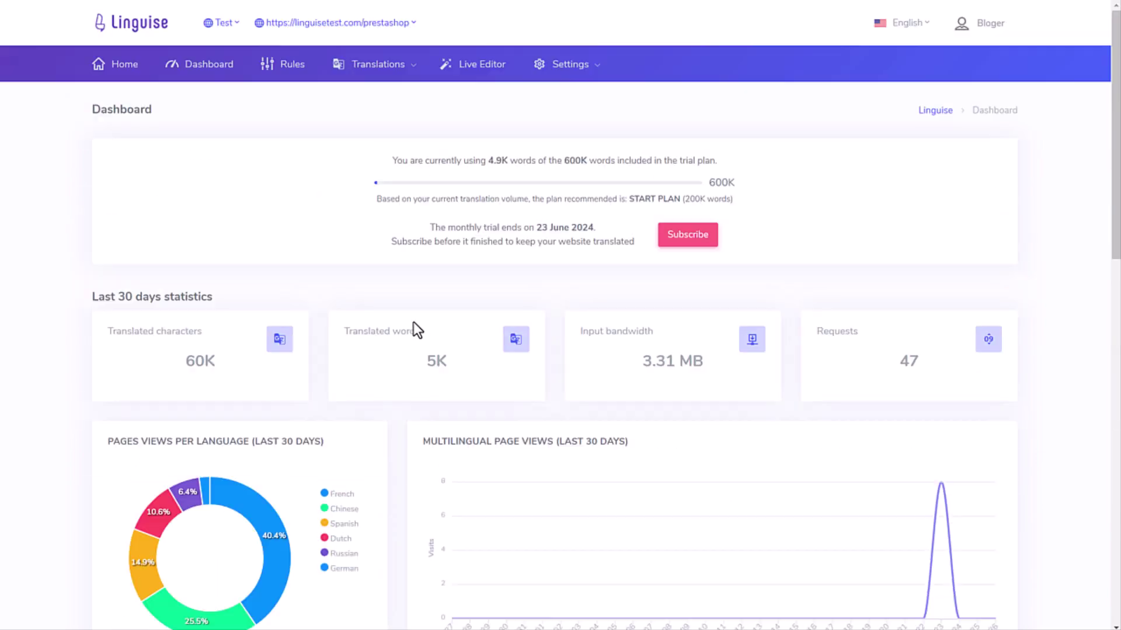
Launch the Live Editor on the store with French as the editing language
click(377, 65)
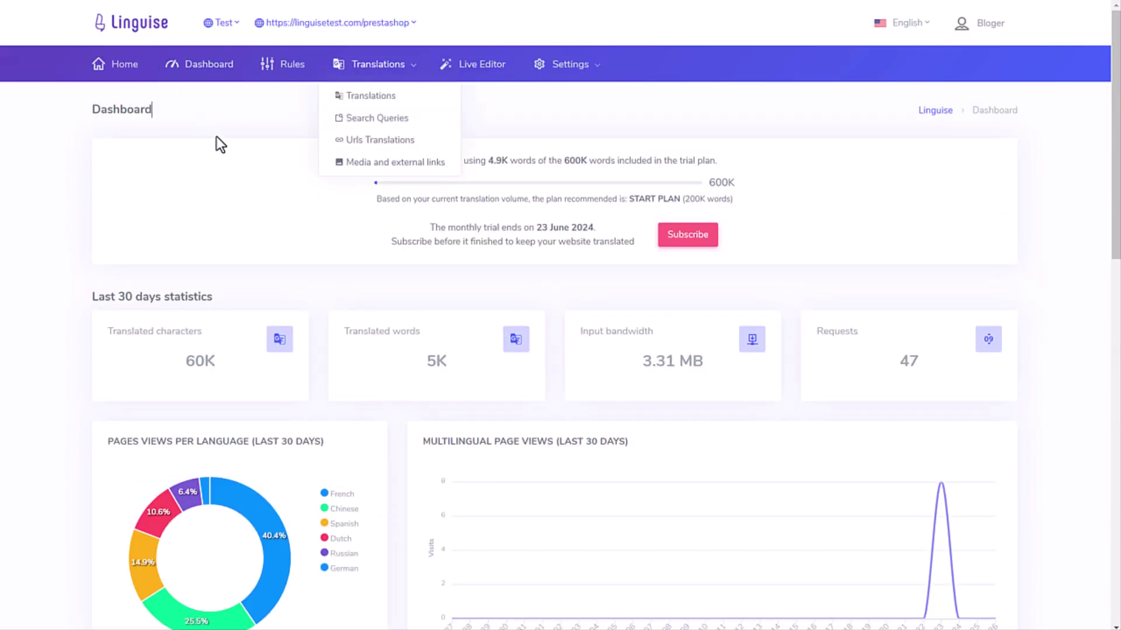
click(479, 65)
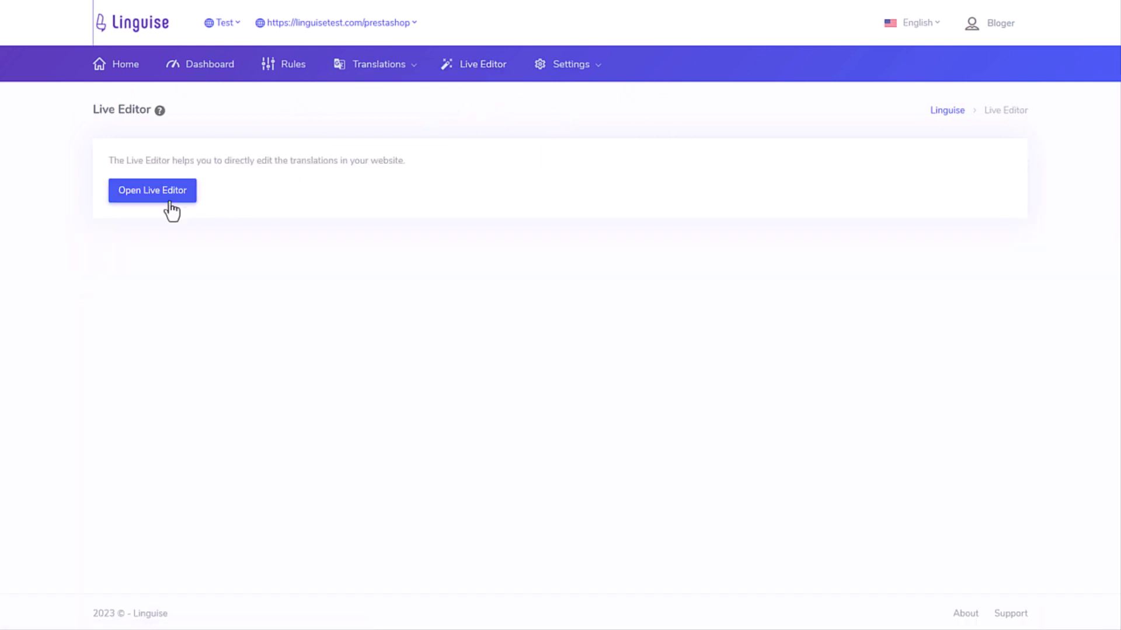
click(193, 193)
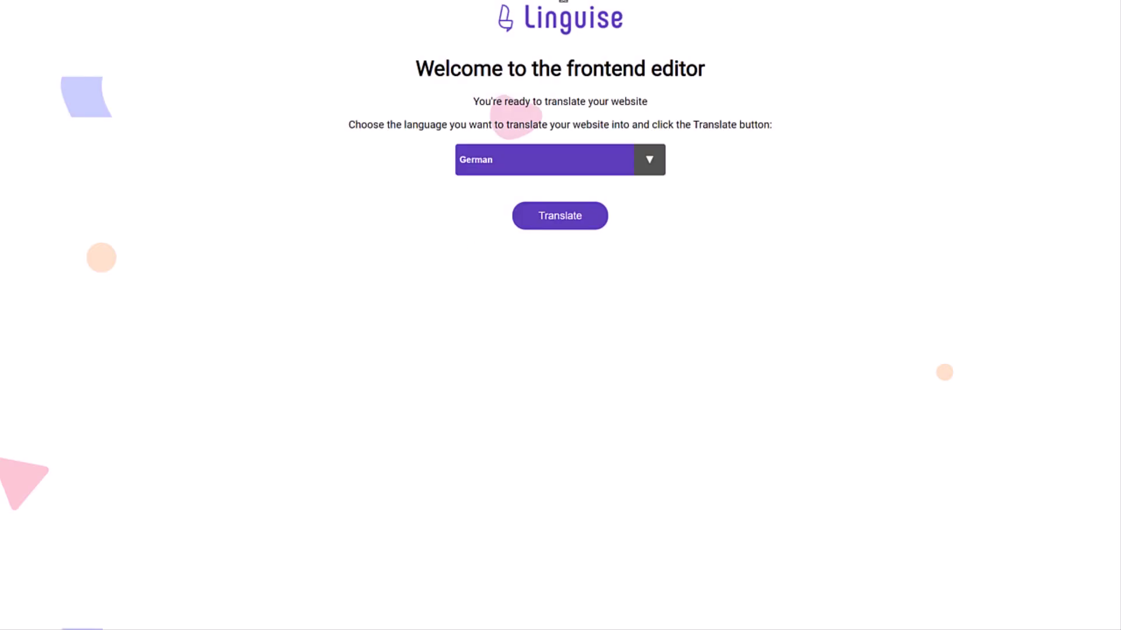
click(608, 166)
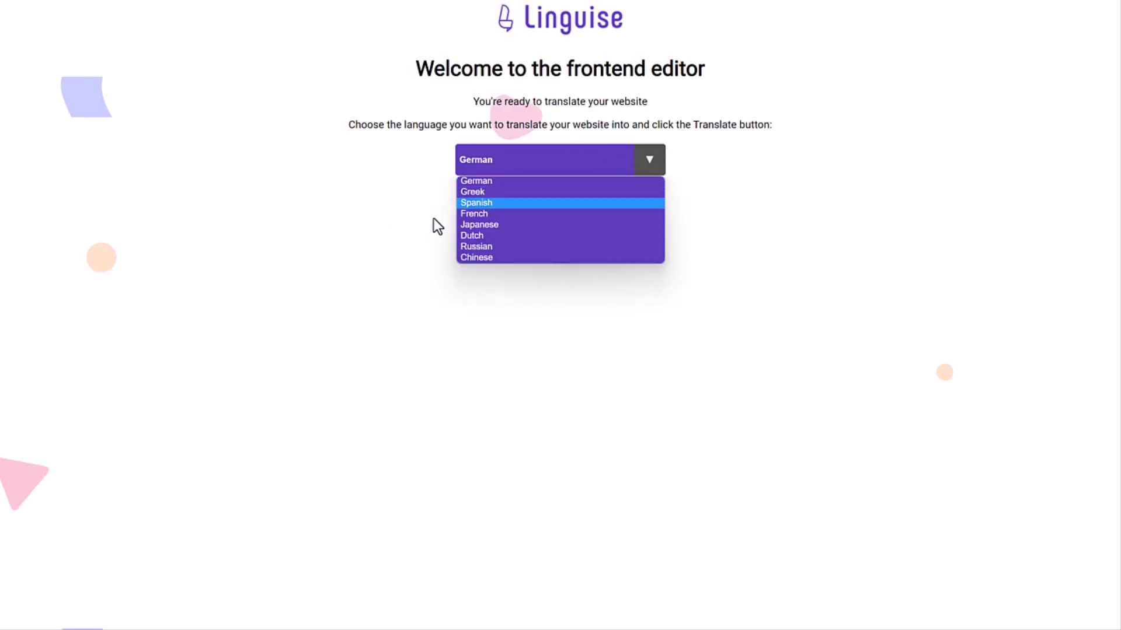
click(482, 215)
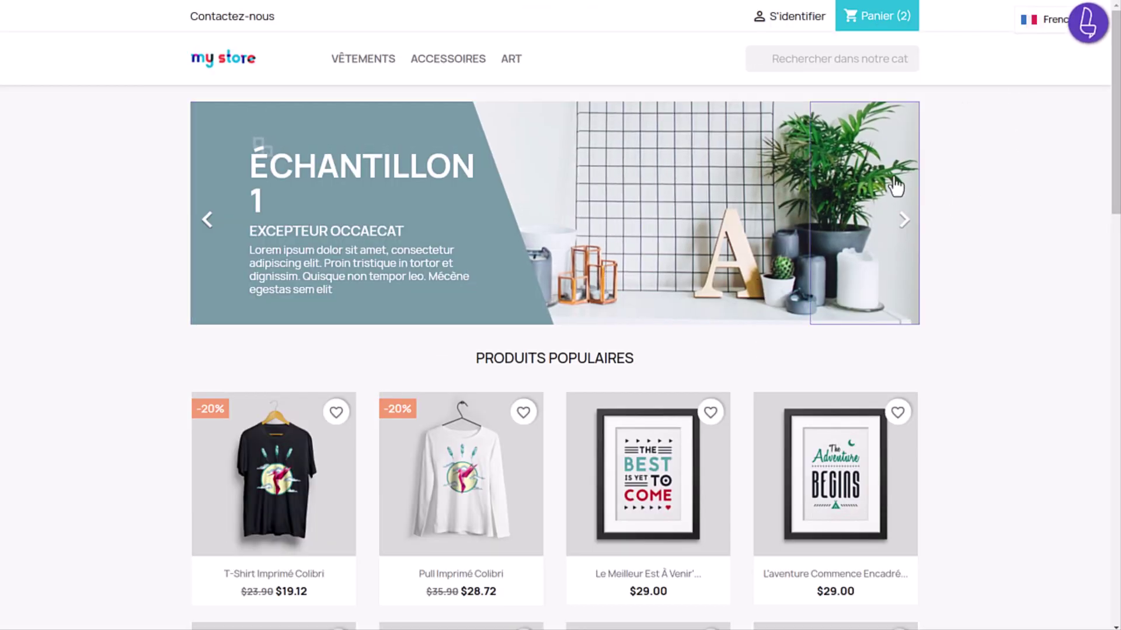
Try Navigation mode and the meta title and description translations, then return to Edition mode
click(1087, 41)
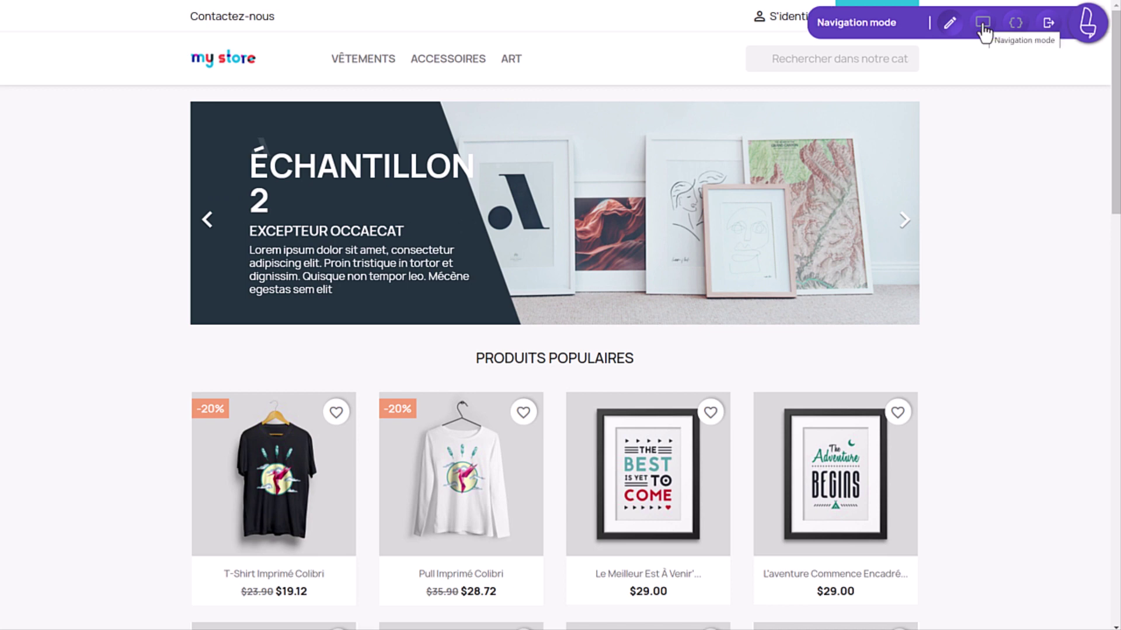
click(983, 24)
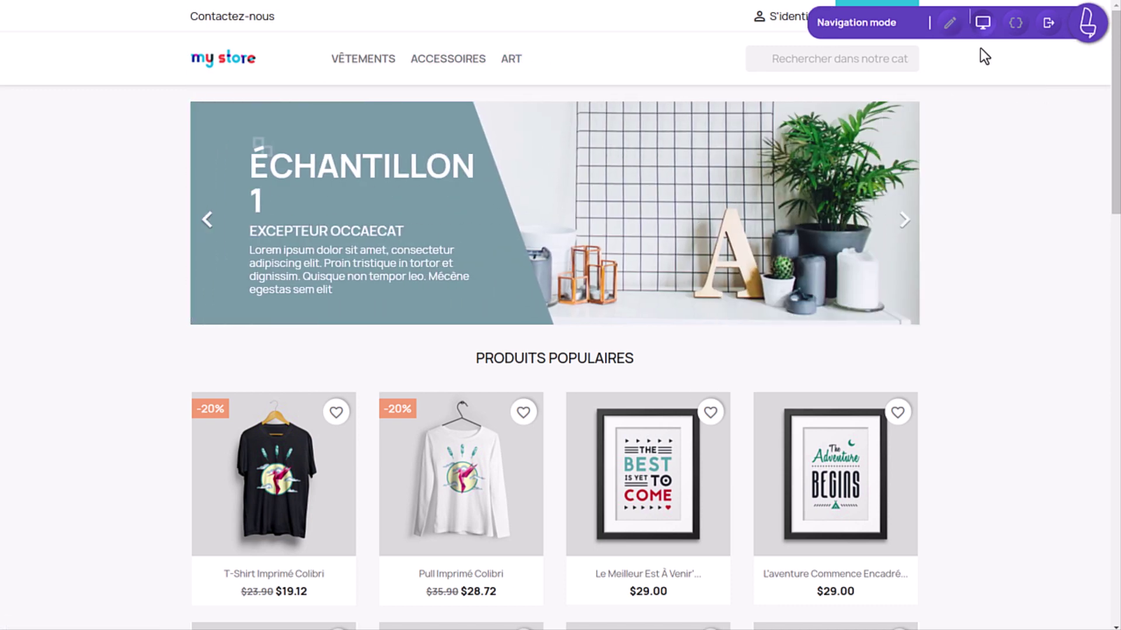
click(1016, 26)
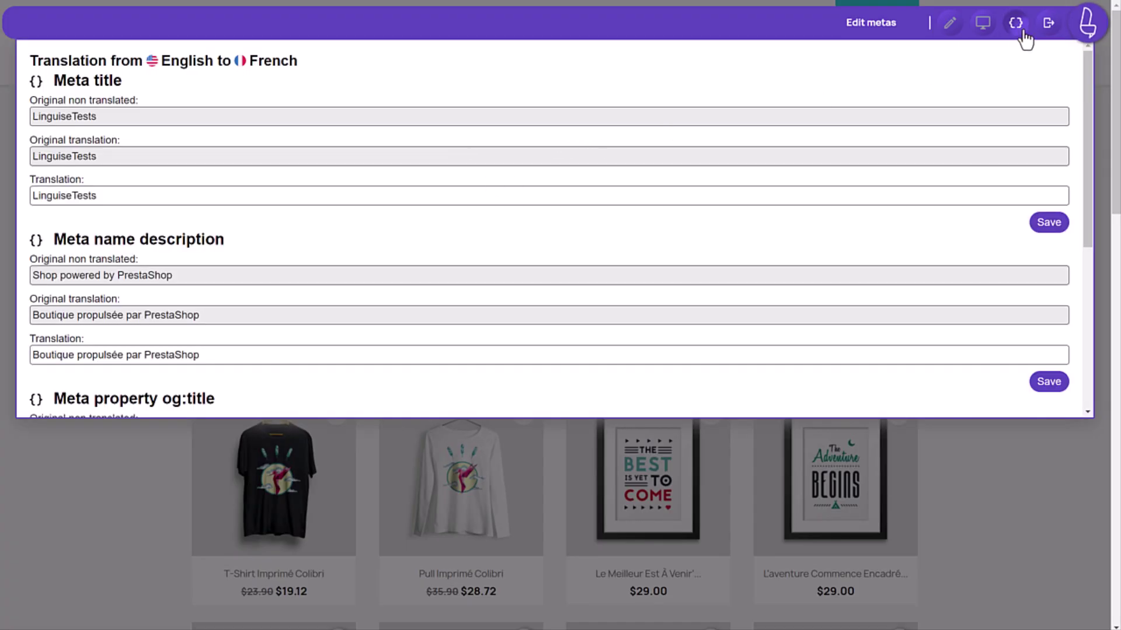
click(949, 24)
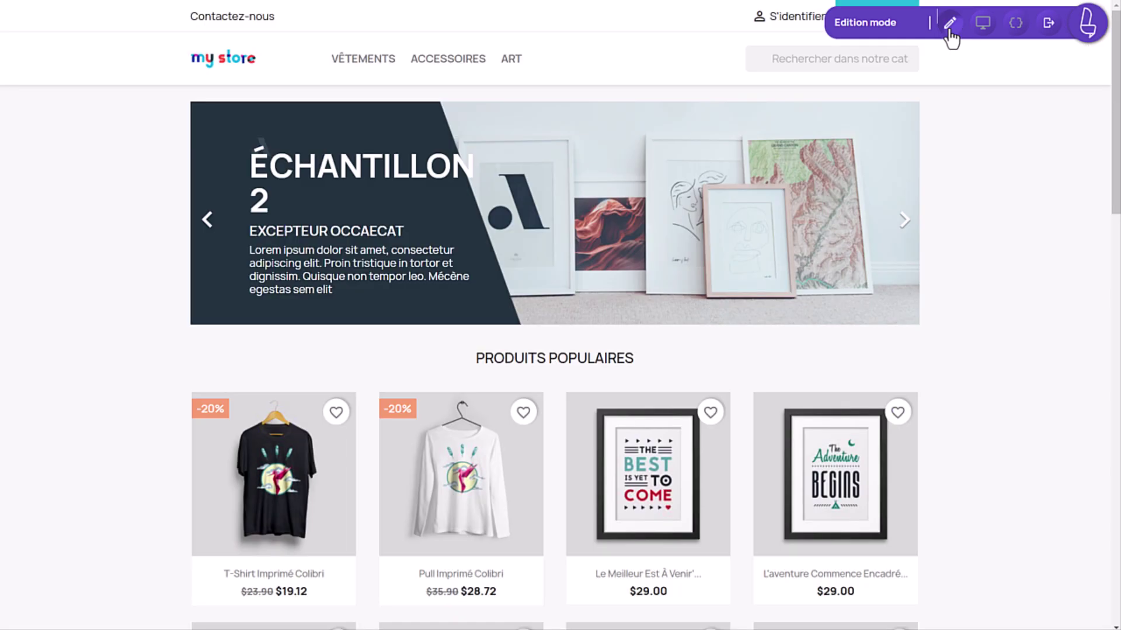
click(952, 30)
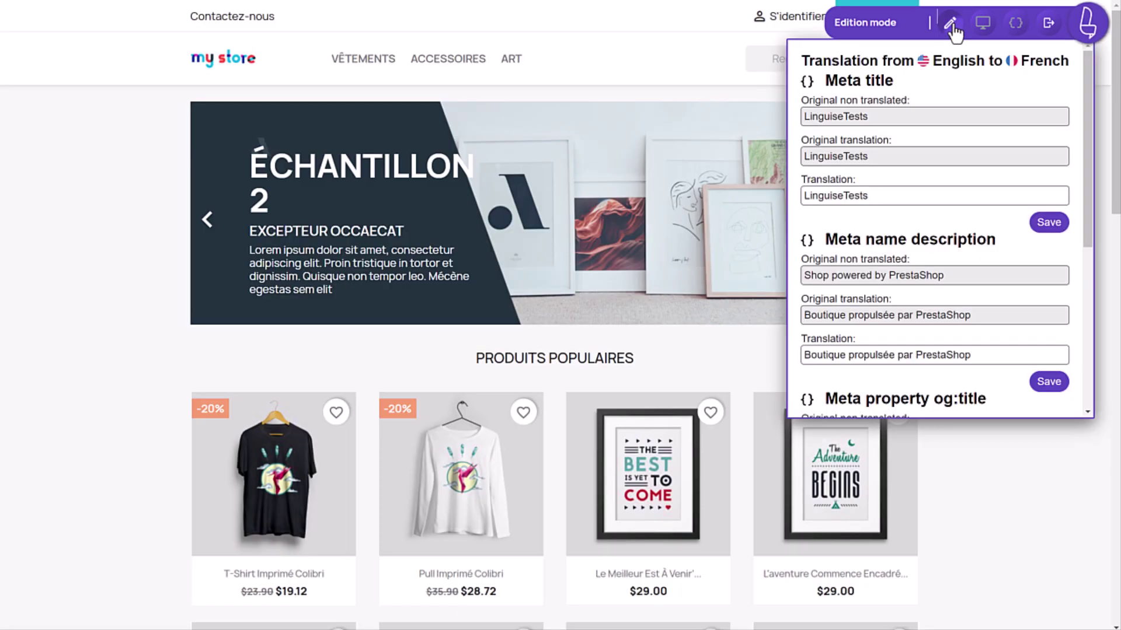
click(951, 26)
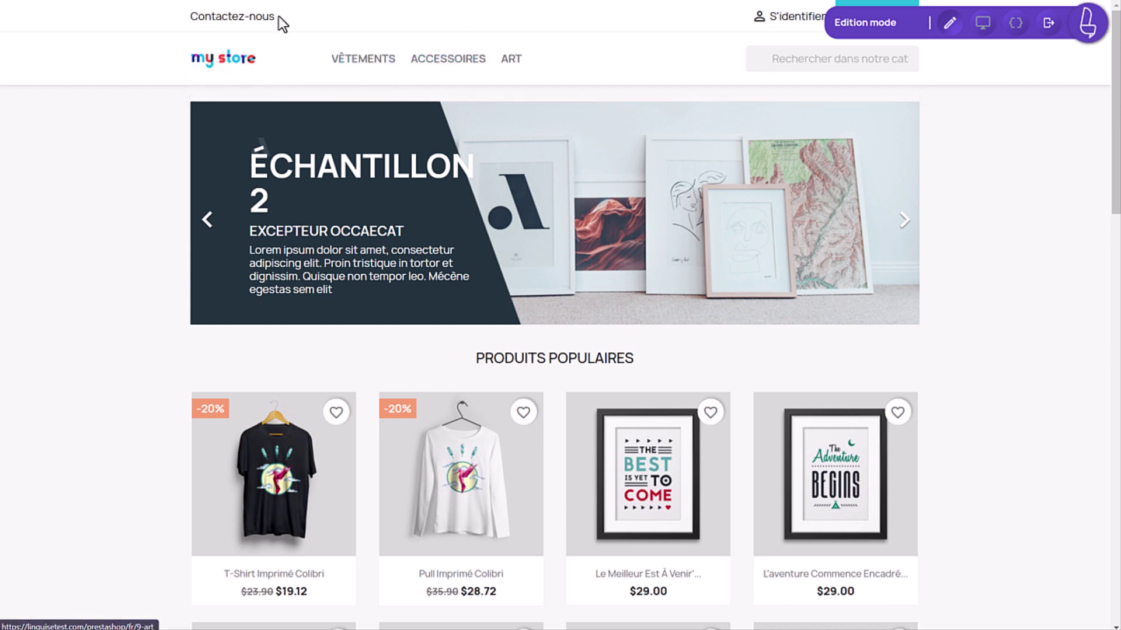
Shorten the French translation of the Contactez-nous link to 'Contact' and save it
click(244, 22)
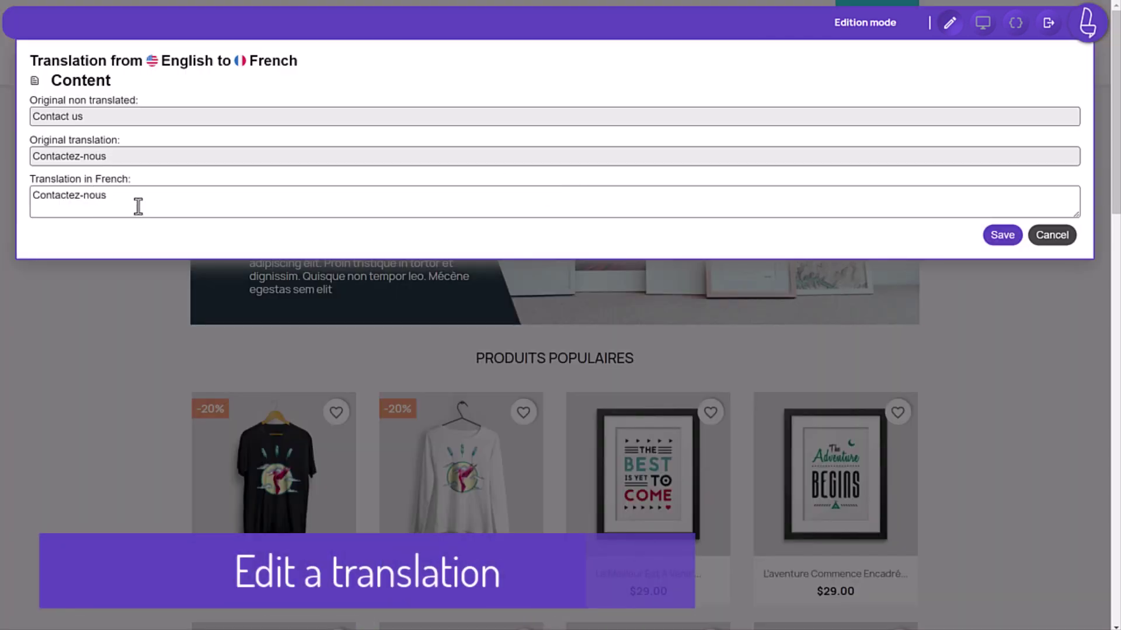
click(138, 206)
key(BackSpace)
key(BackSpace)
key(BackSpace)
key(BackSpace)
key(BackSpace)
key(BackSpace)
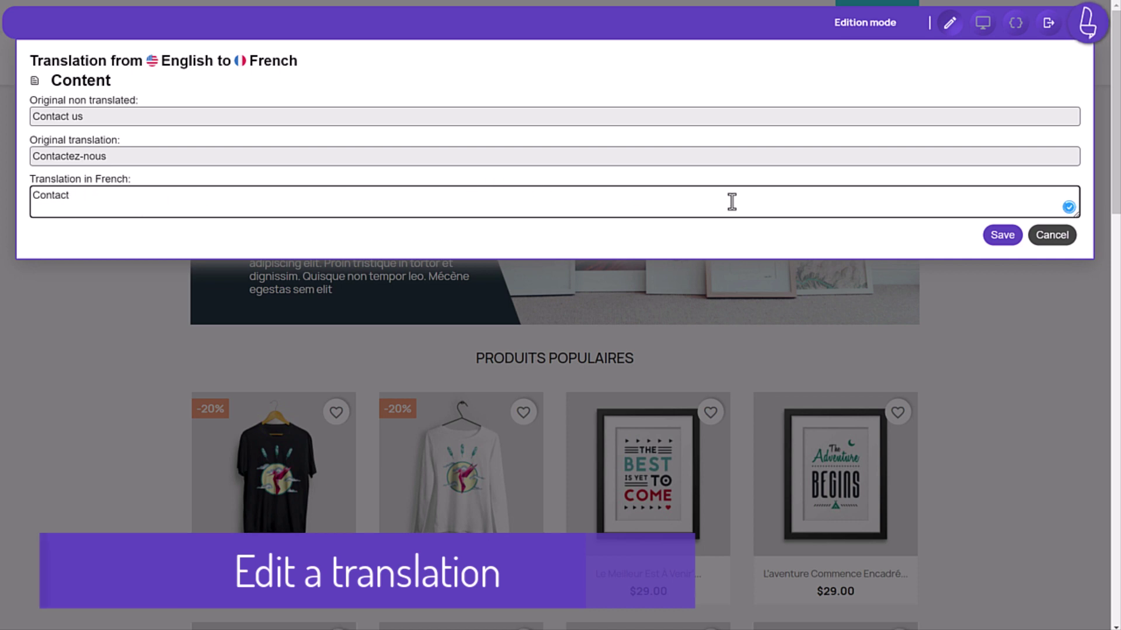
click(1012, 240)
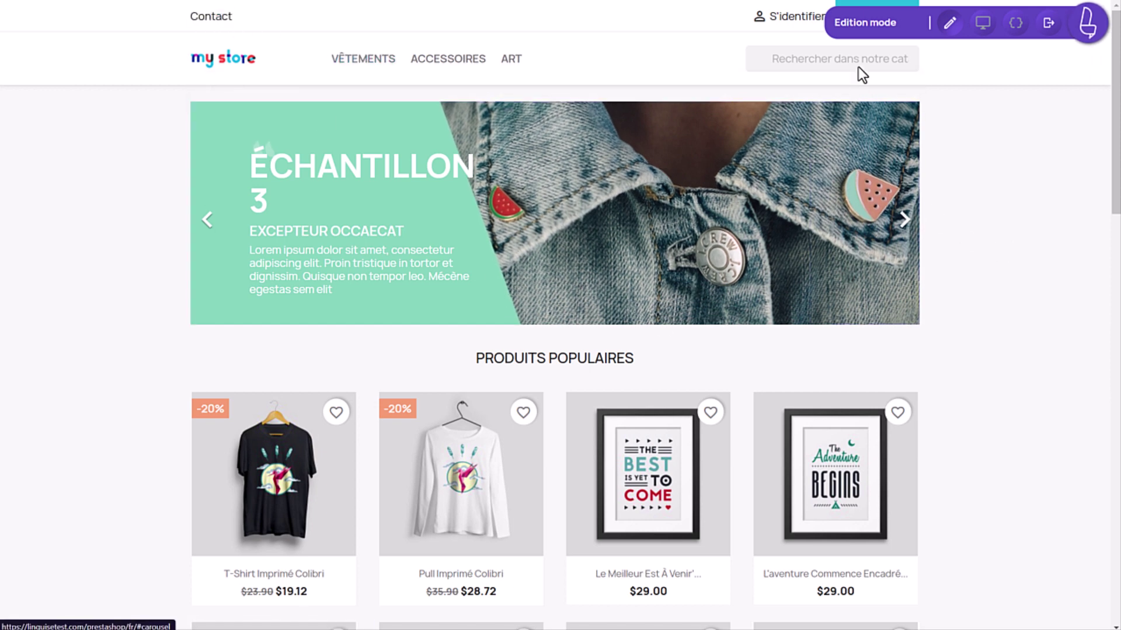
Toggle Navigation then Edition mode and close the Contact translation without saving
click(983, 25)
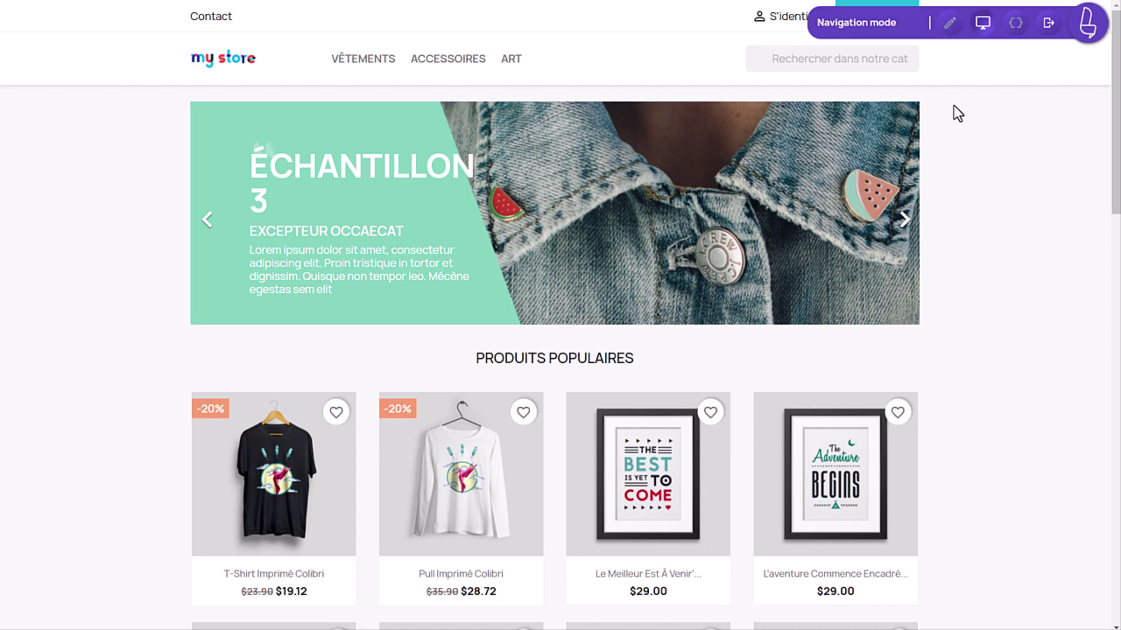
click(950, 23)
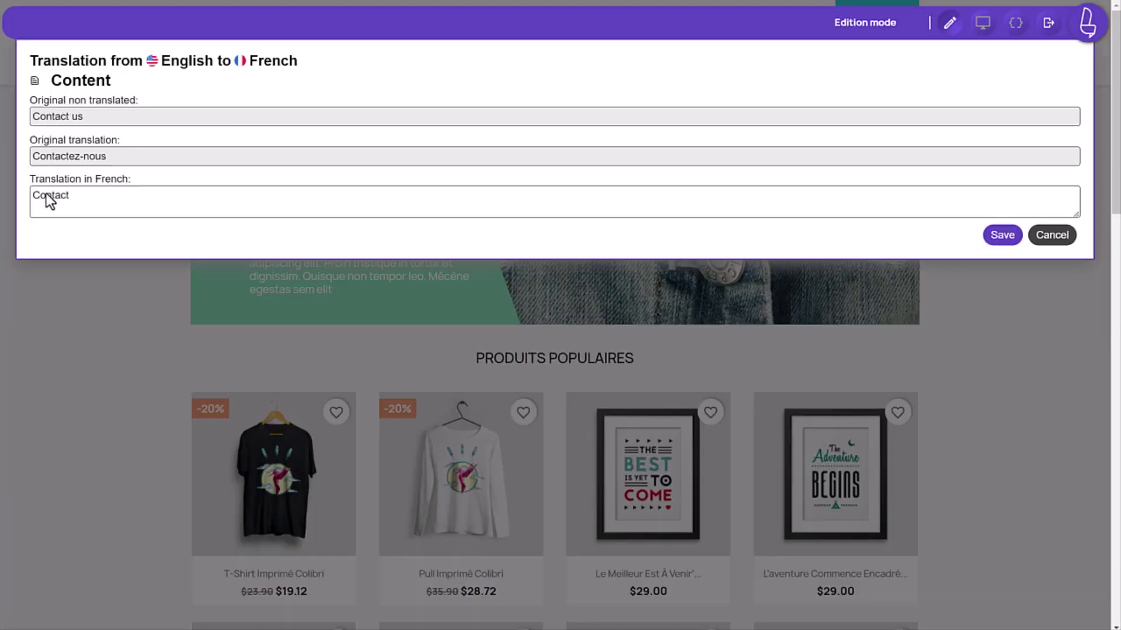
click(1052, 235)
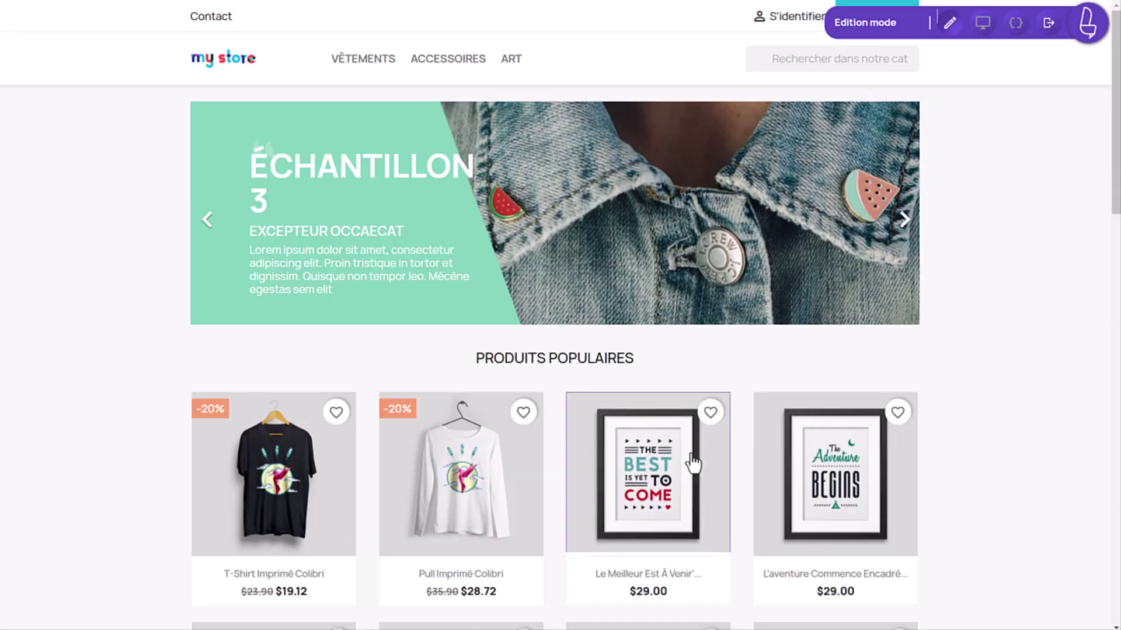
scroll(695, 464, down, 6)
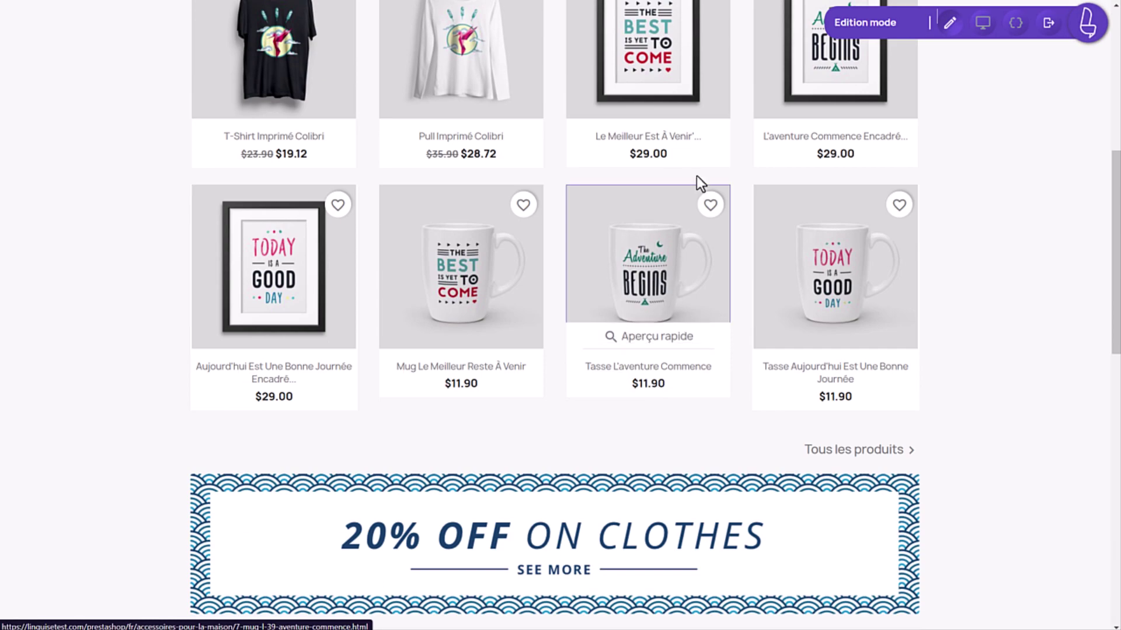
View the poster title's French translation, cancel it, and return to Navigation mode
click(653, 138)
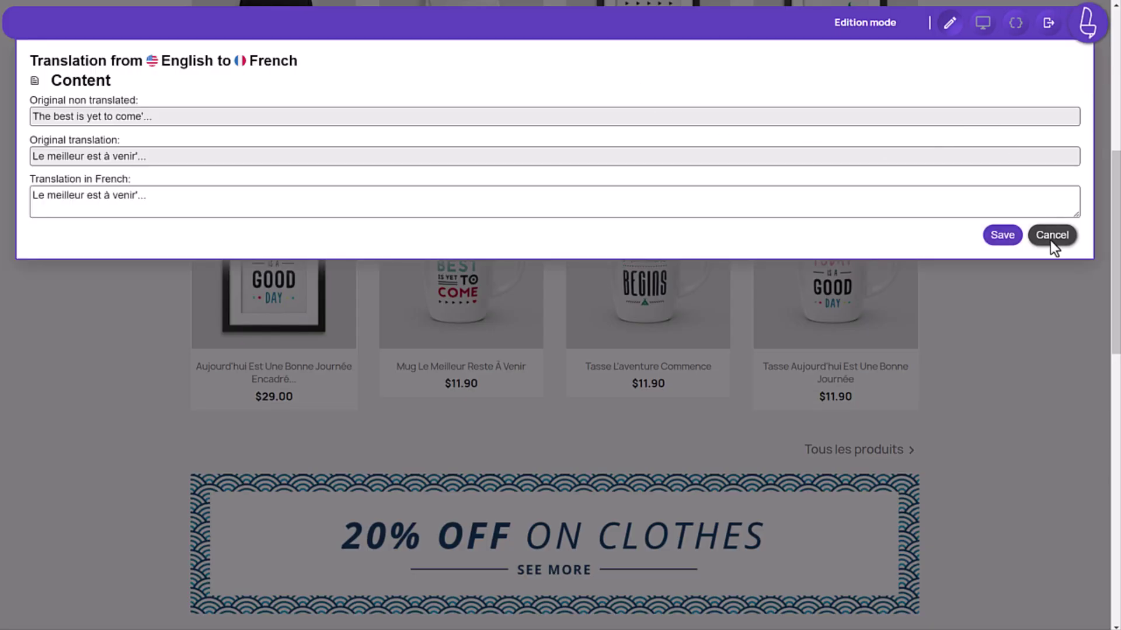
click(1051, 238)
scroll(888, 375, down, 7)
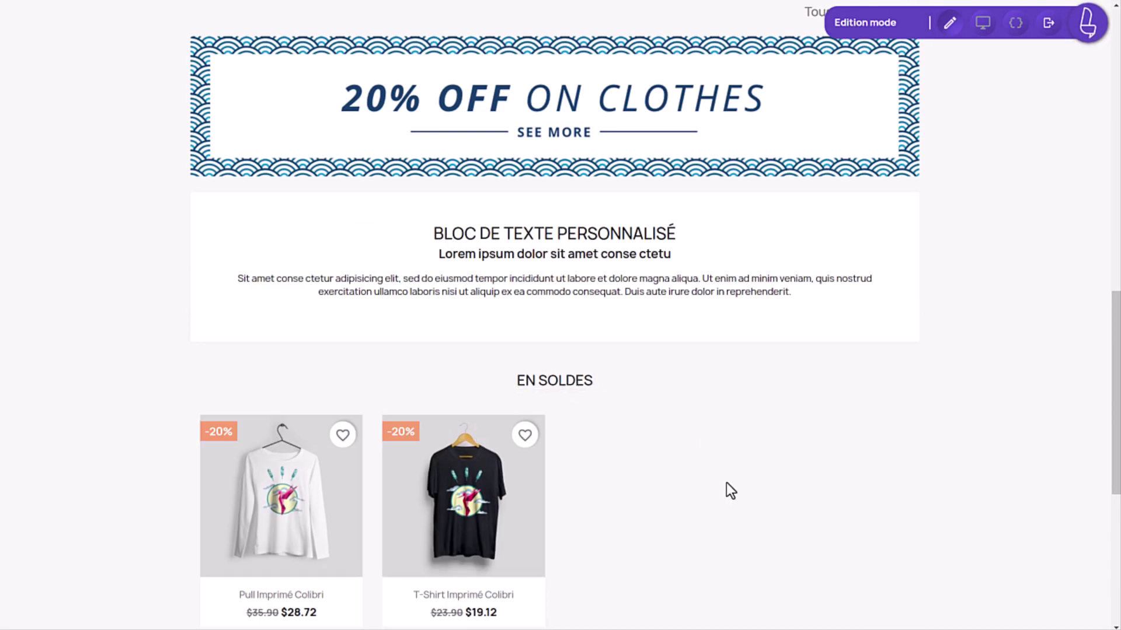
scroll(729, 490, up, 15)
click(983, 23)
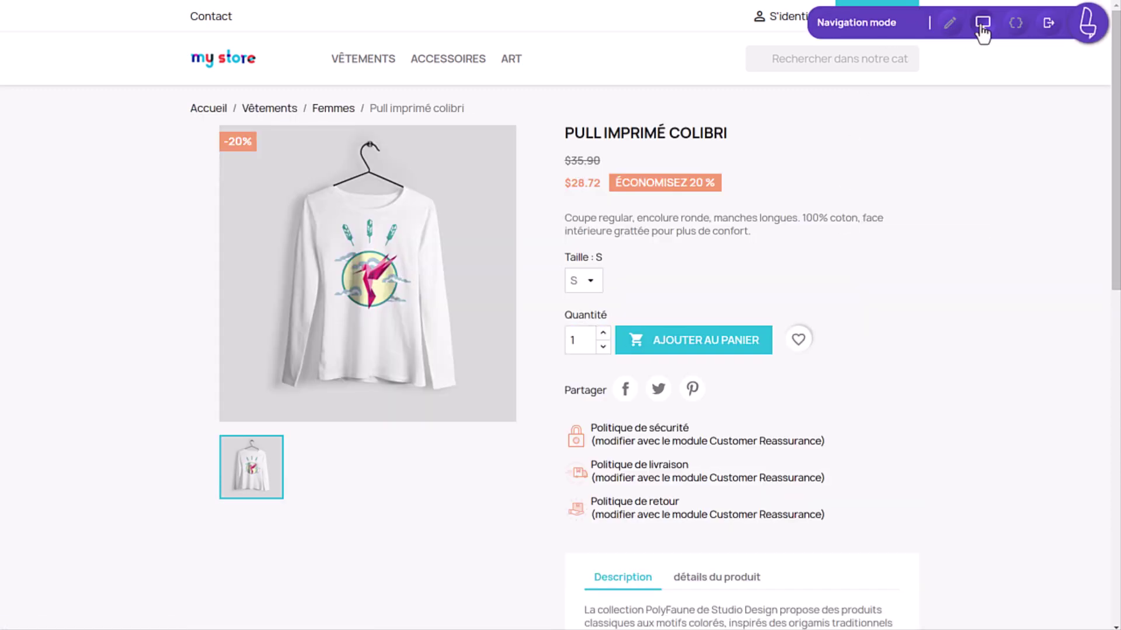
In Edition mode, view the product description's French translation, cancel it, and scroll the page
click(950, 23)
click(767, 222)
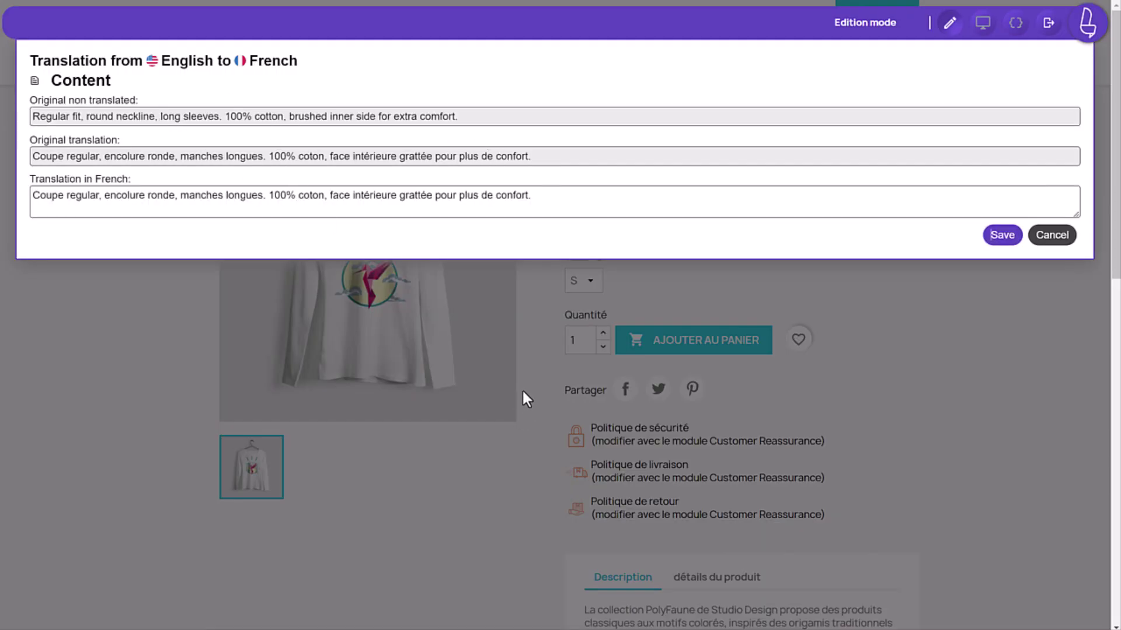
click(1075, 235)
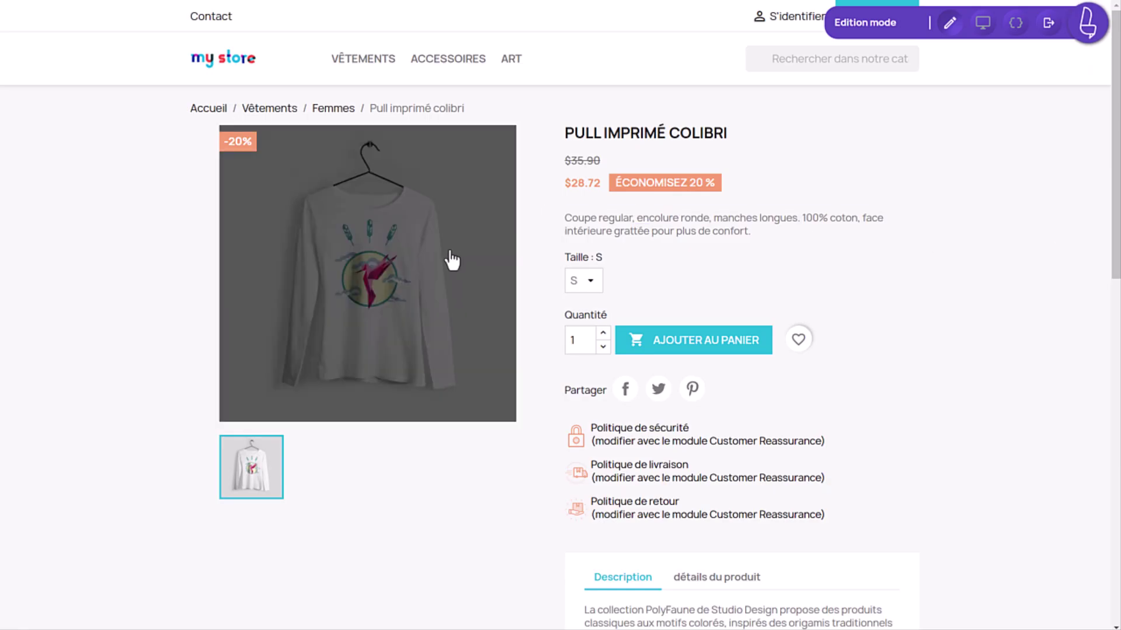
scroll(645, 413, down, 10)
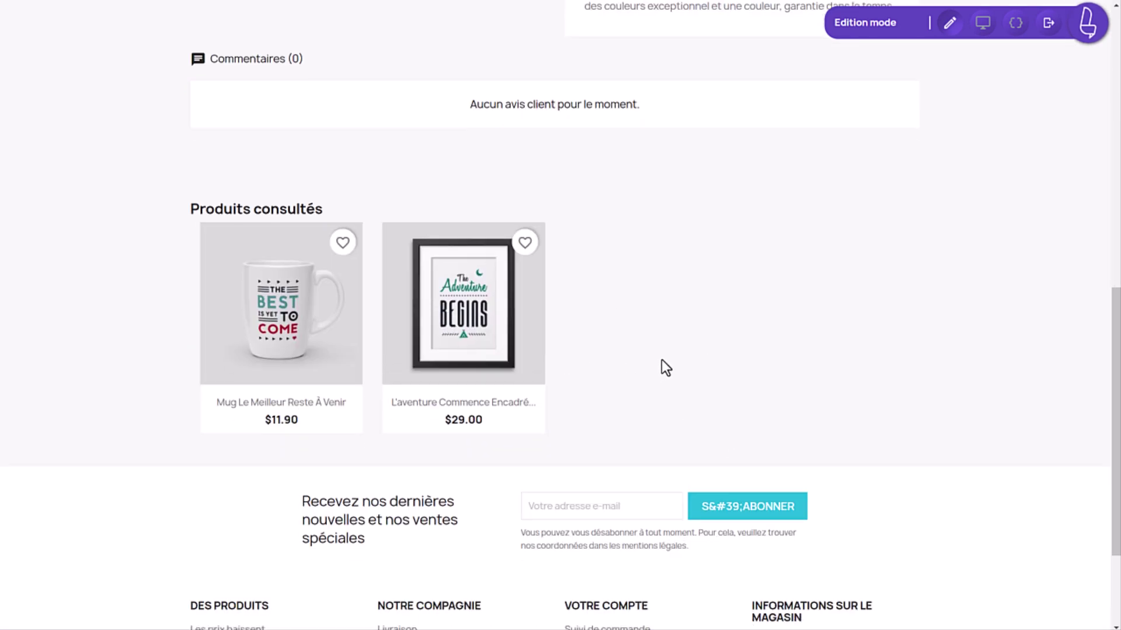
scroll(661, 373, up, 10)
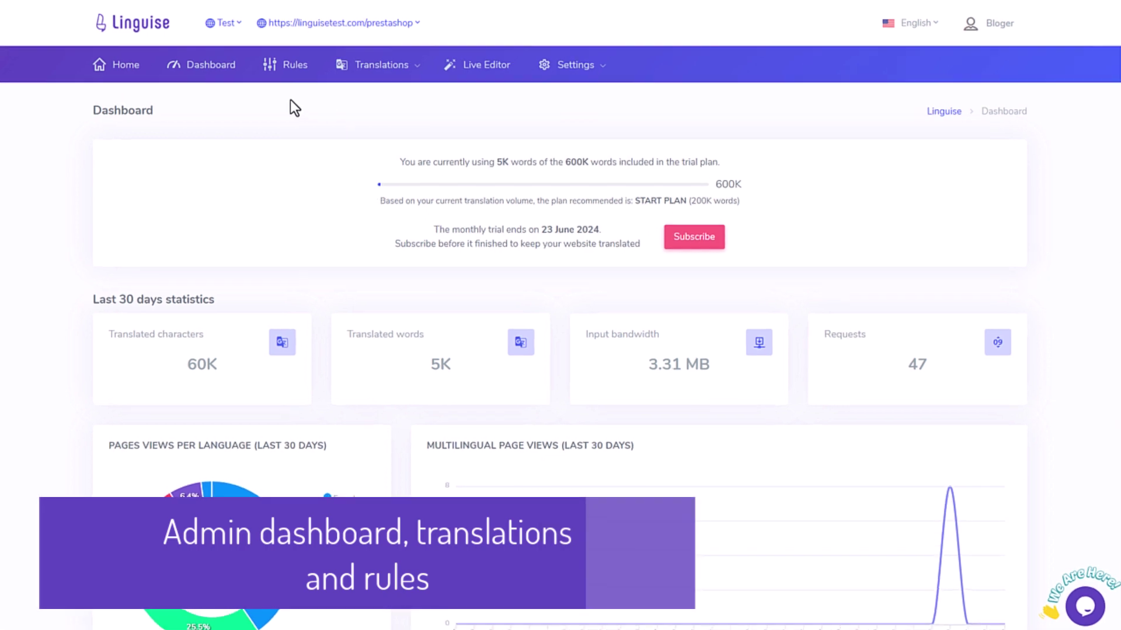
Open the translation rules page and look over the Text replace and Text ignore types
click(296, 74)
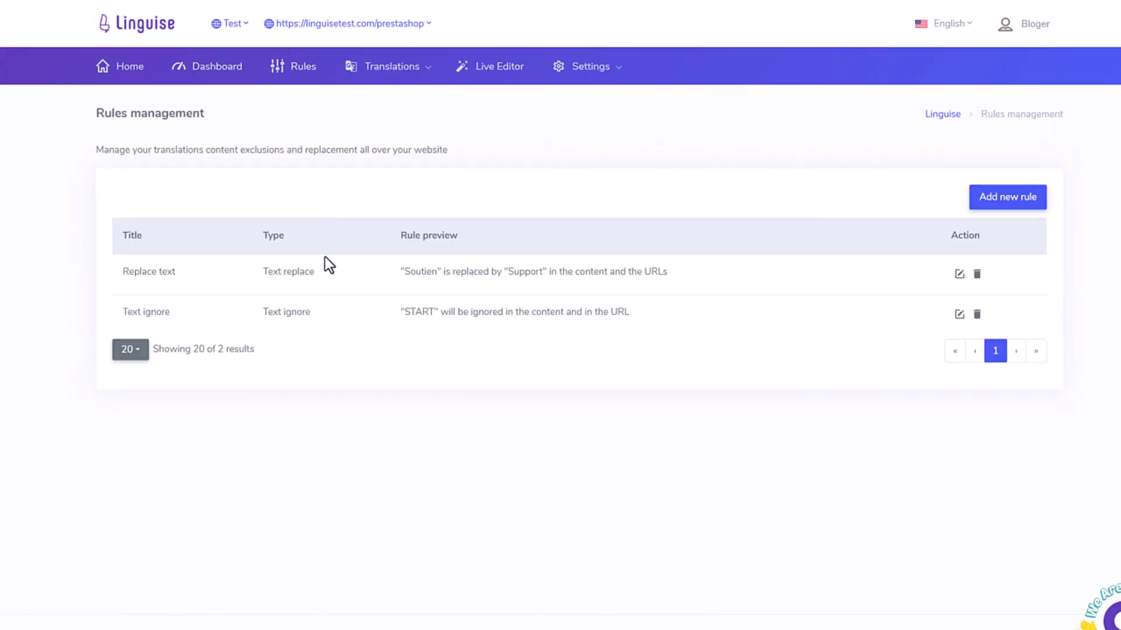
drag(293, 272, 260, 272)
drag(312, 311, 263, 312)
click(531, 147)
Start a new translation rule titled 'Popular products'
click(1018, 199)
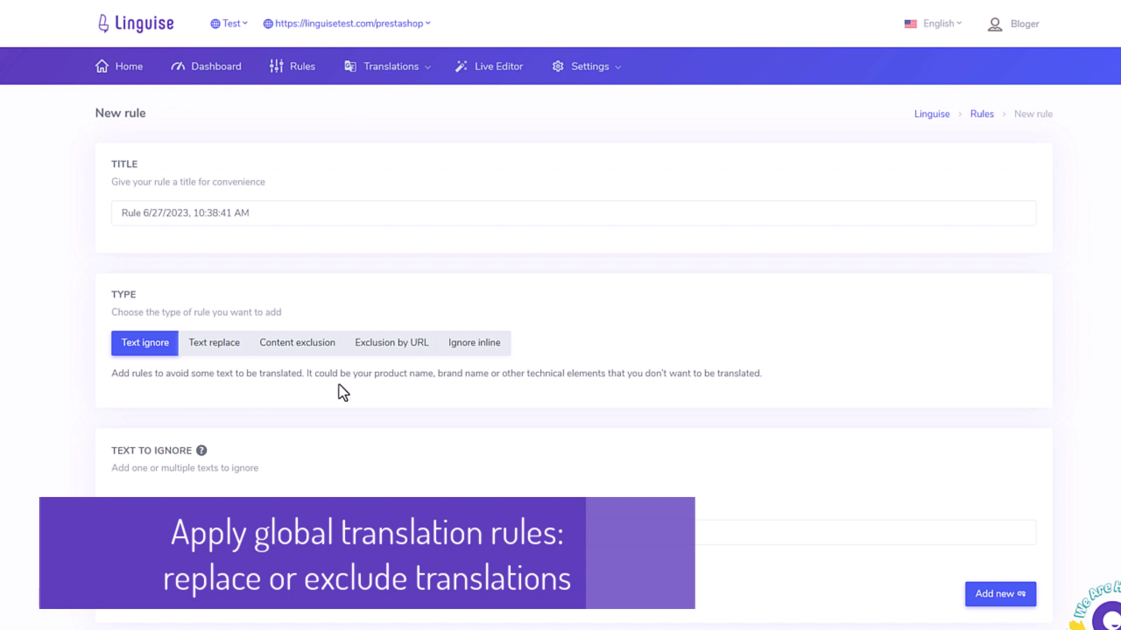
triple_click(268, 213)
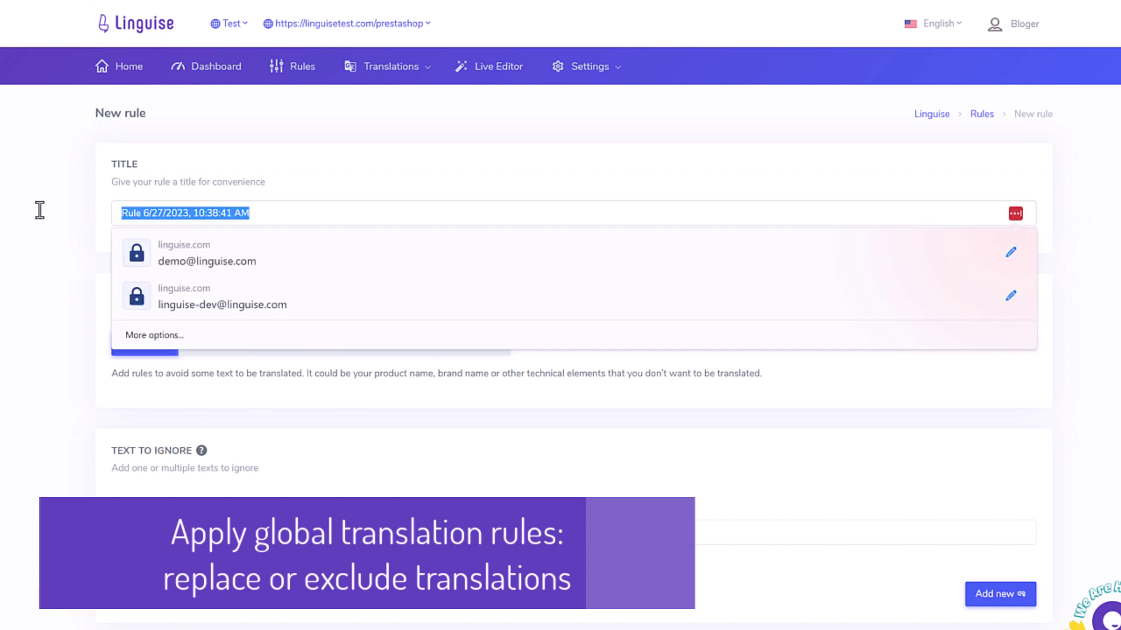
key(BackSpace)
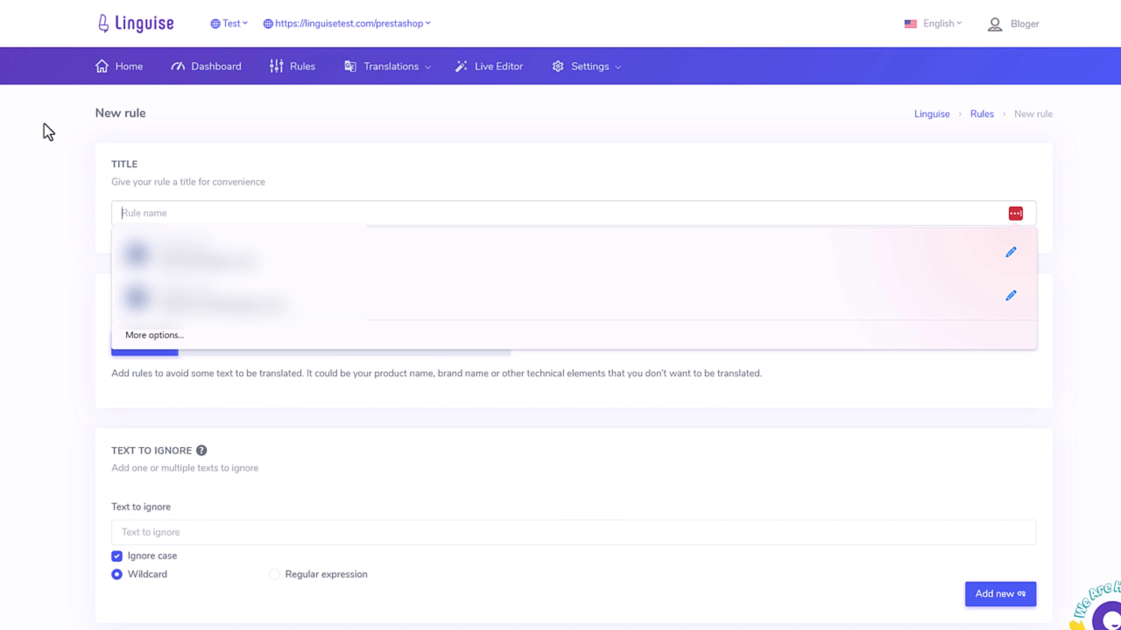
click(95, 114)
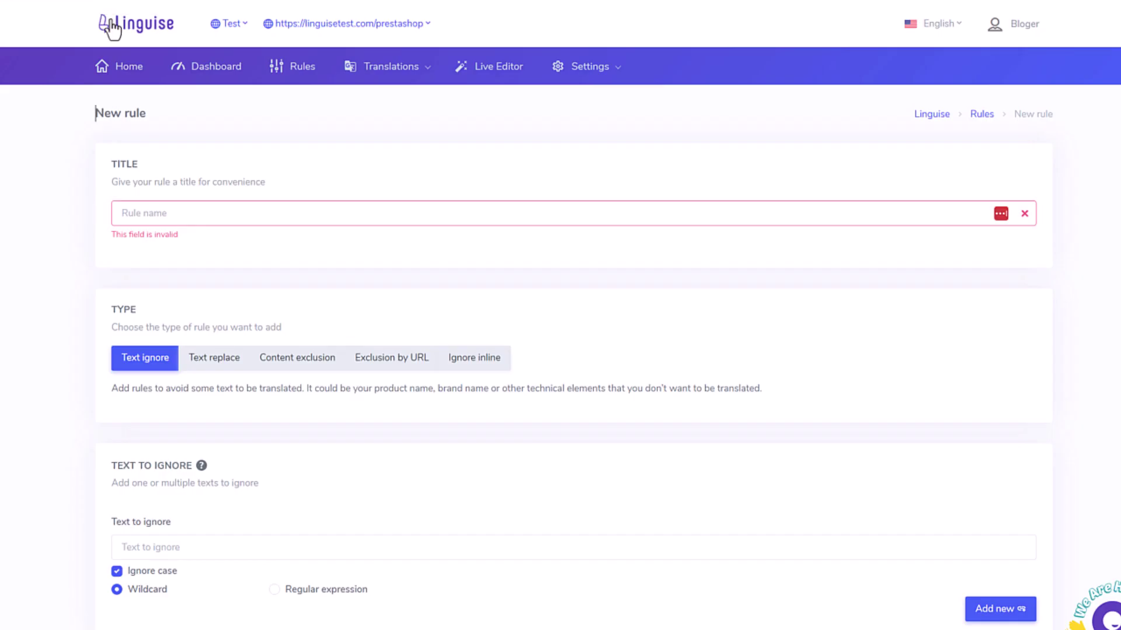
click(197, 212)
text(Popular p)
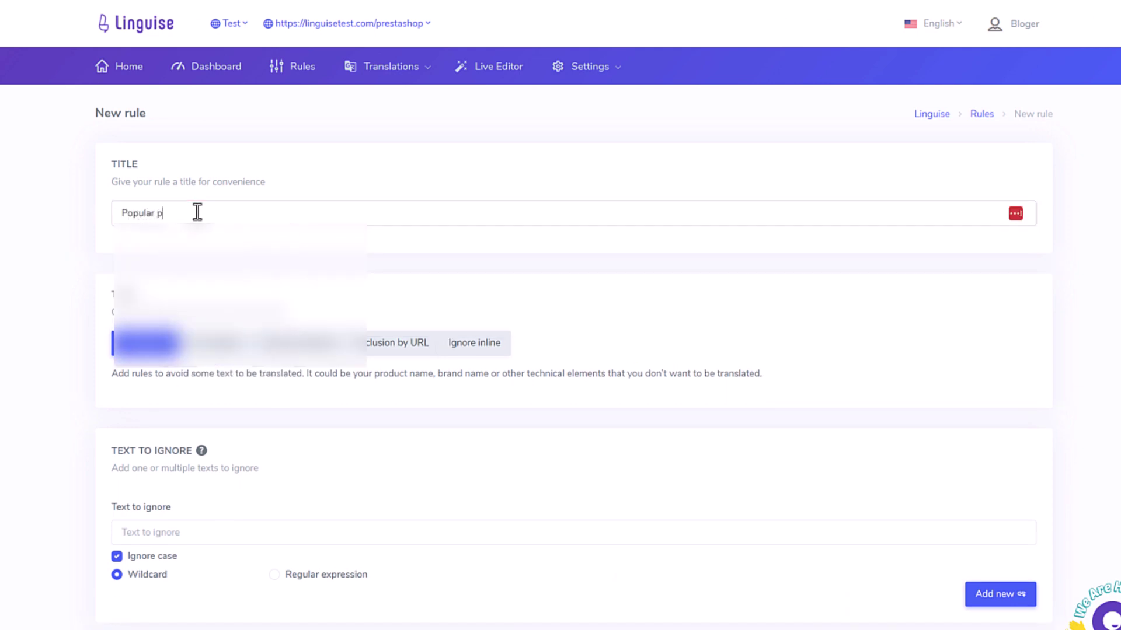
text(roducts)
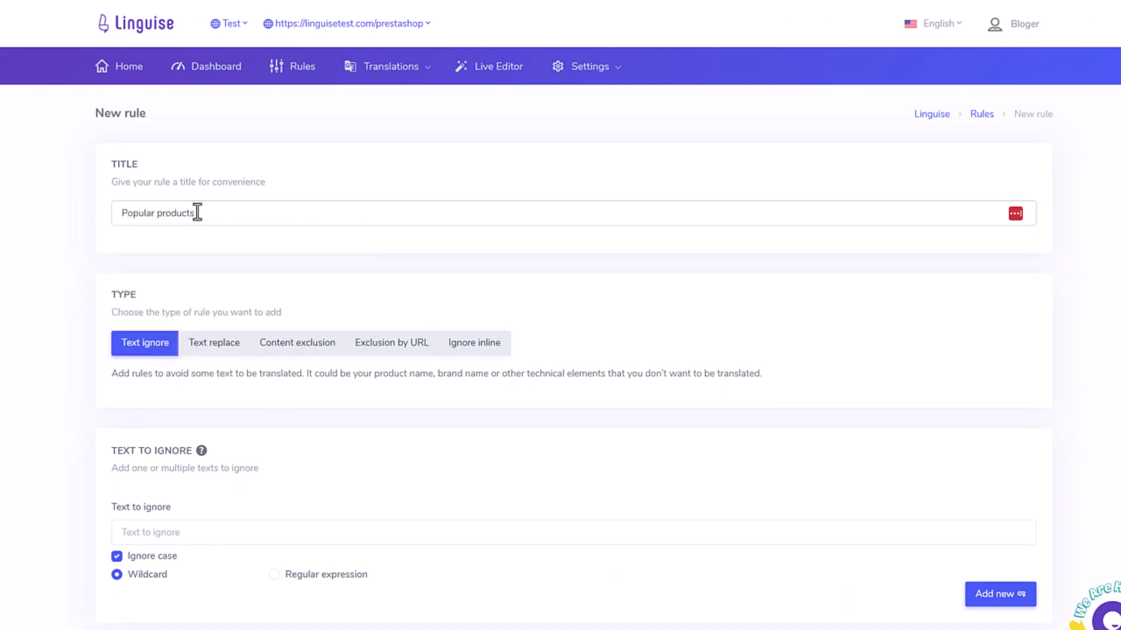
Make it a Text replace rule replacing PRODUITS POPULAIRES in the translated text
click(476, 344)
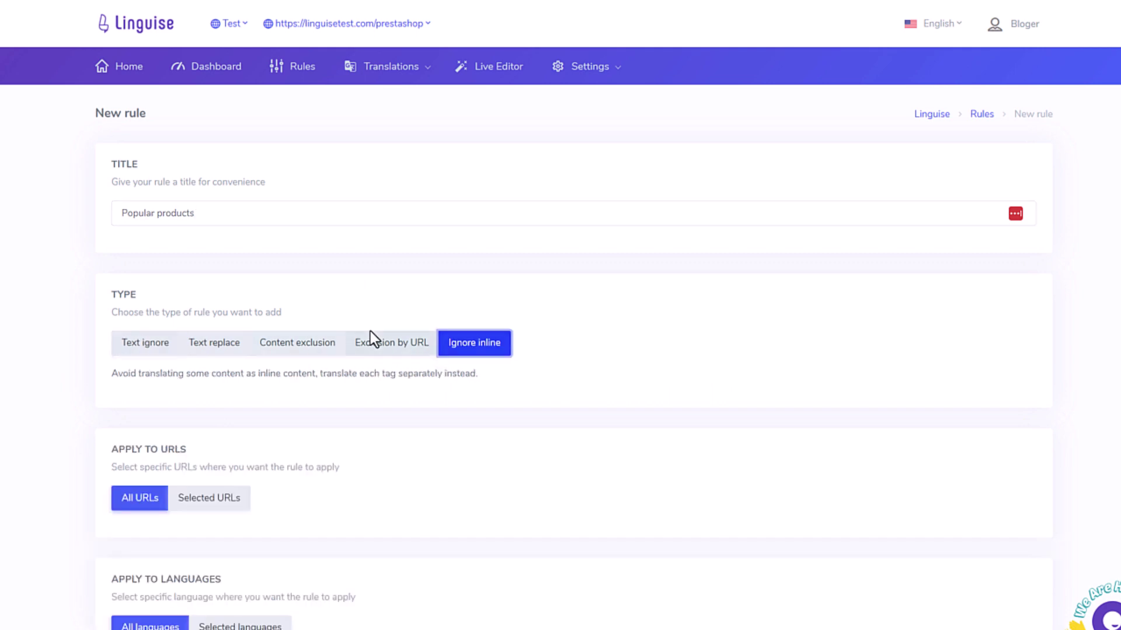
click(304, 348)
click(243, 350)
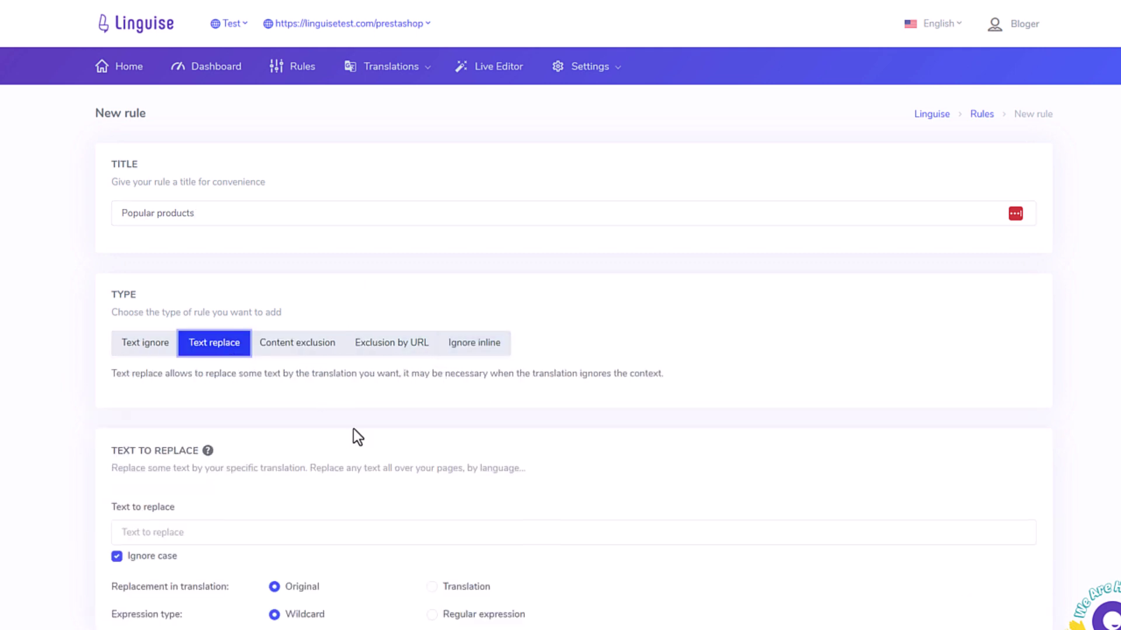
scroll(353, 429, down, 4)
click(185, 312)
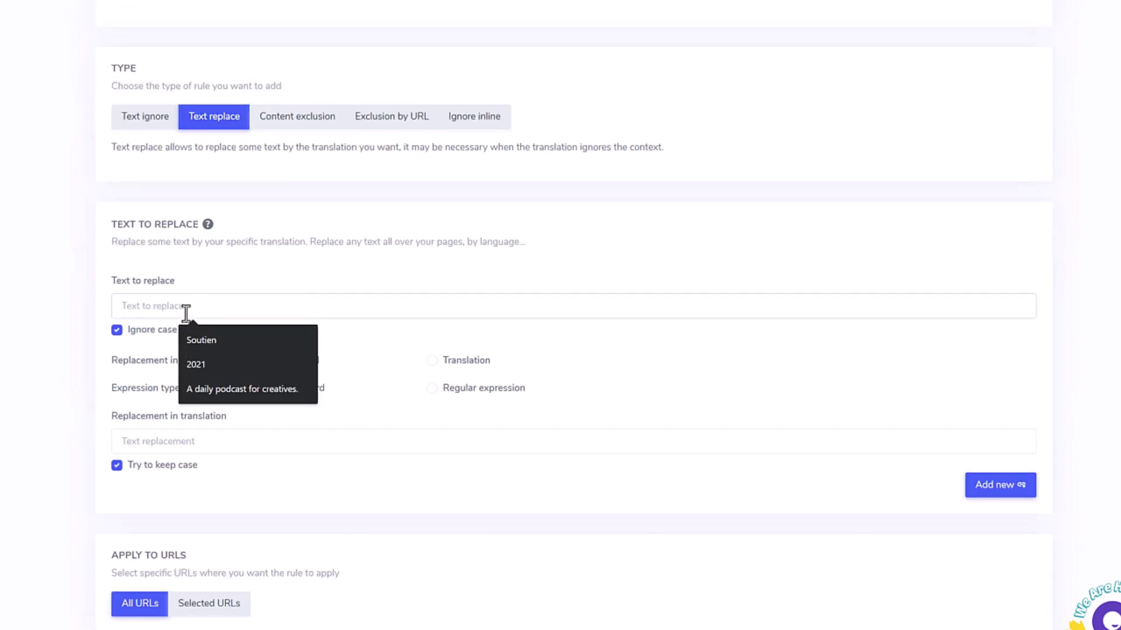
key(super+v)
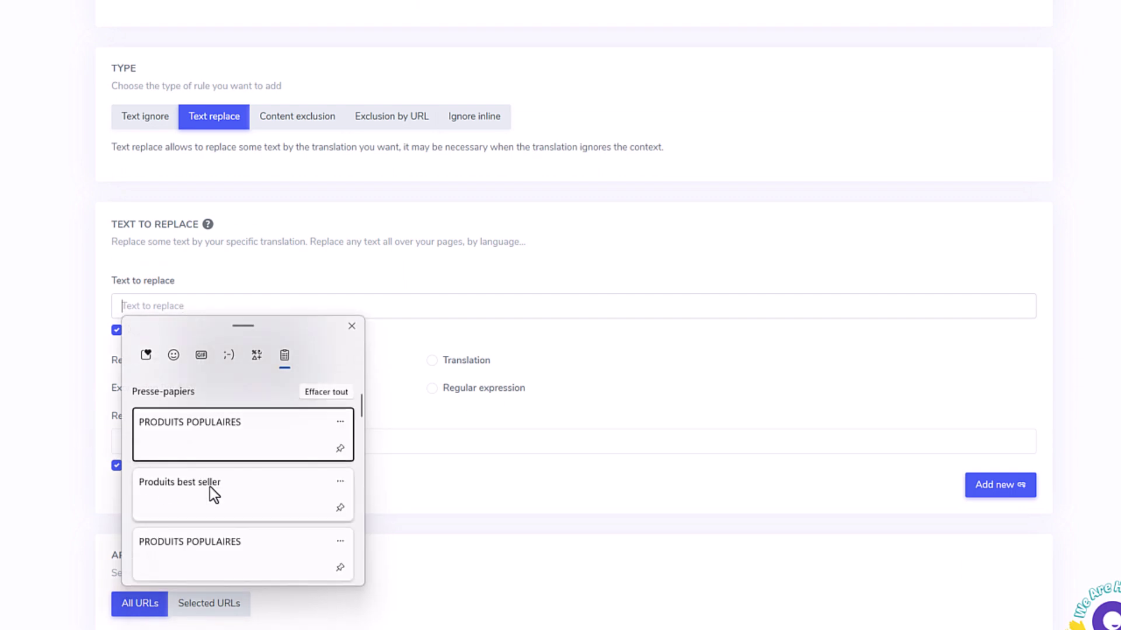
click(236, 441)
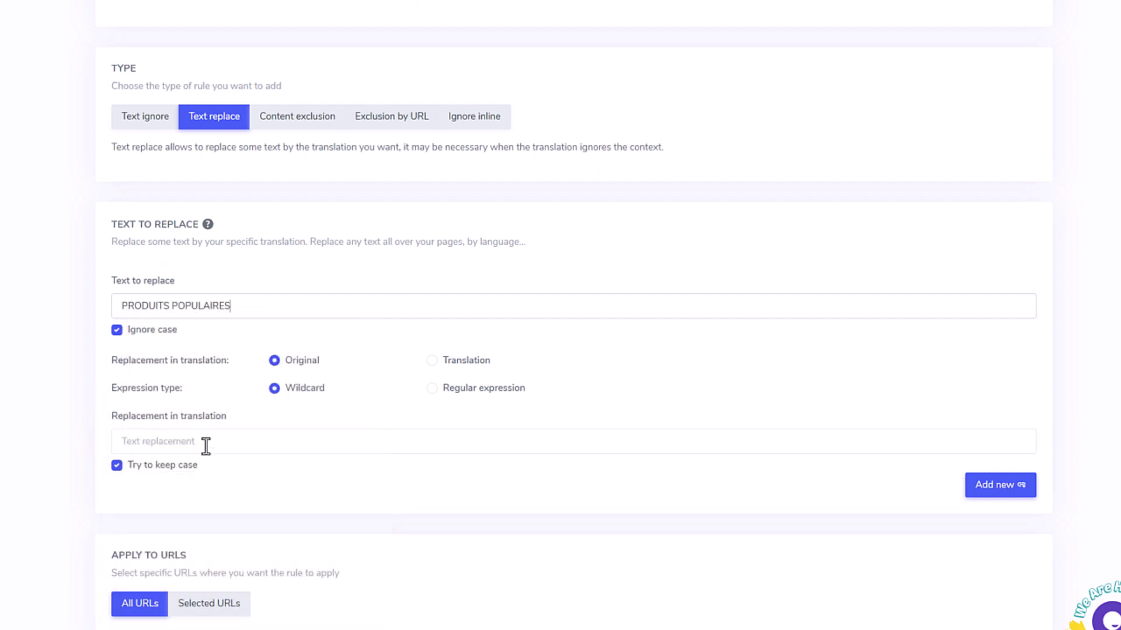
click(432, 361)
Set the replacement to 'Produits best seller' and limit the rule to French only
click(345, 442)
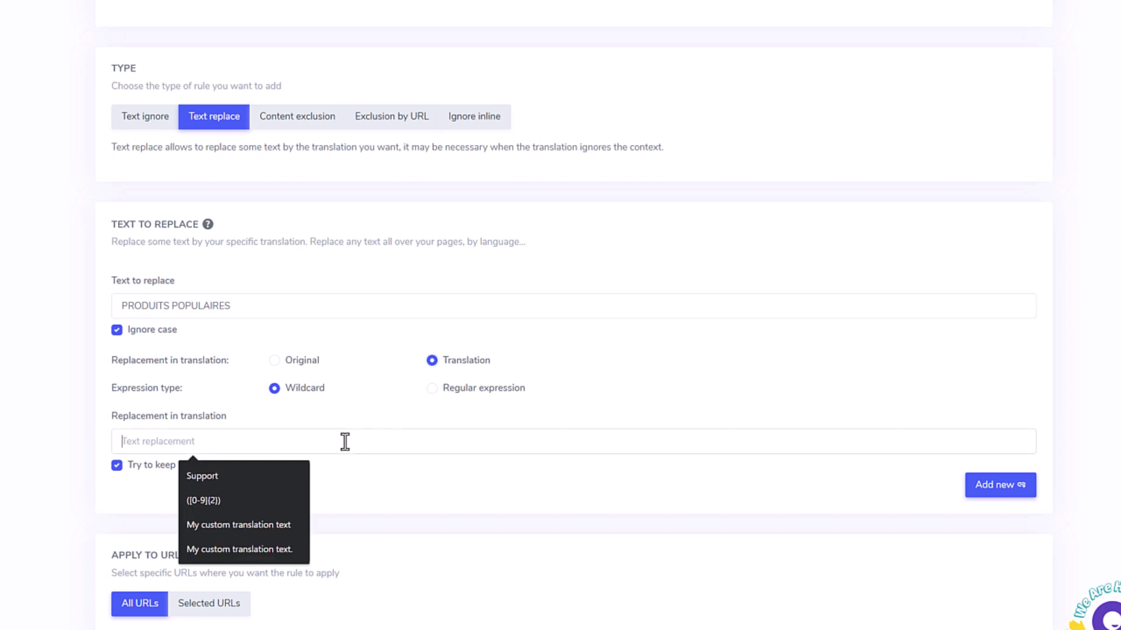
key(super+v)
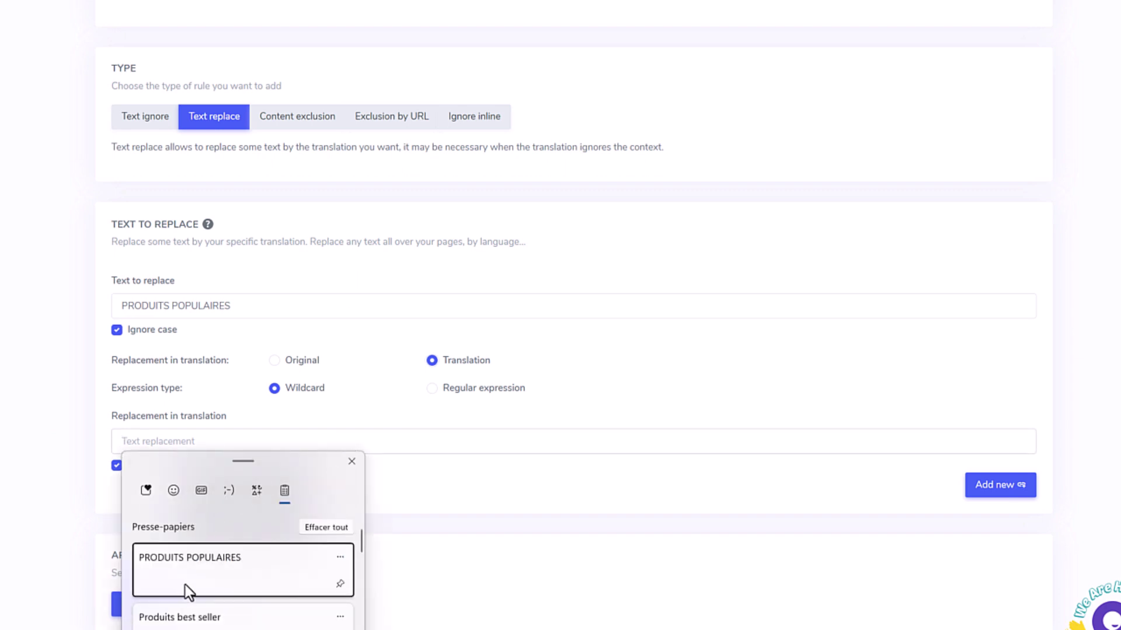
click(186, 617)
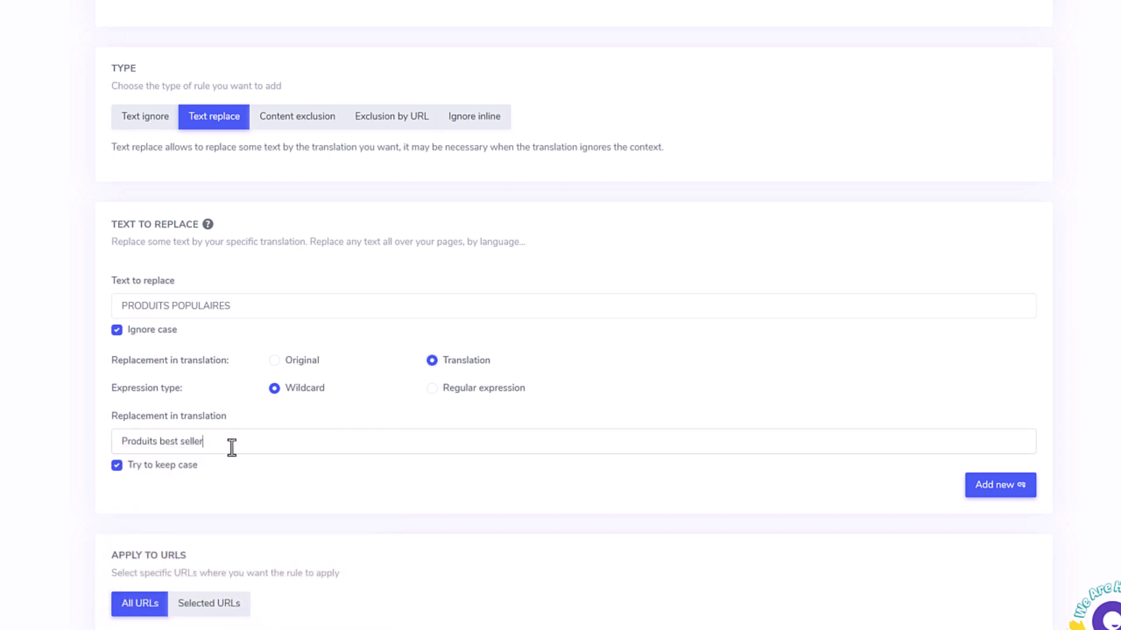
scroll(443, 427, down, 4)
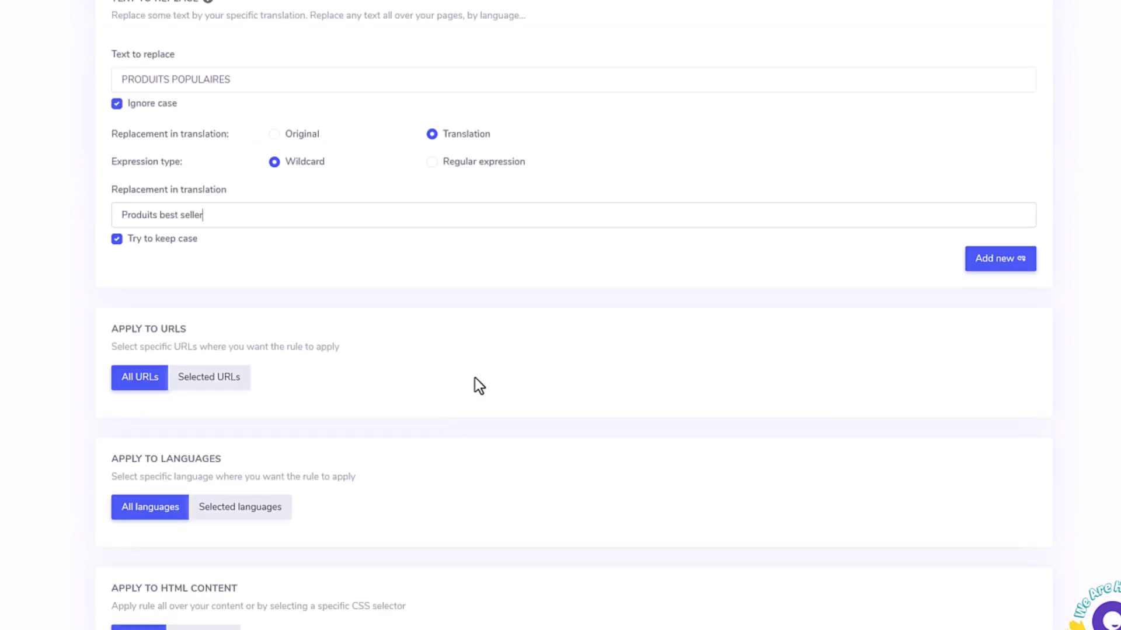
scroll(343, 471, down, 4)
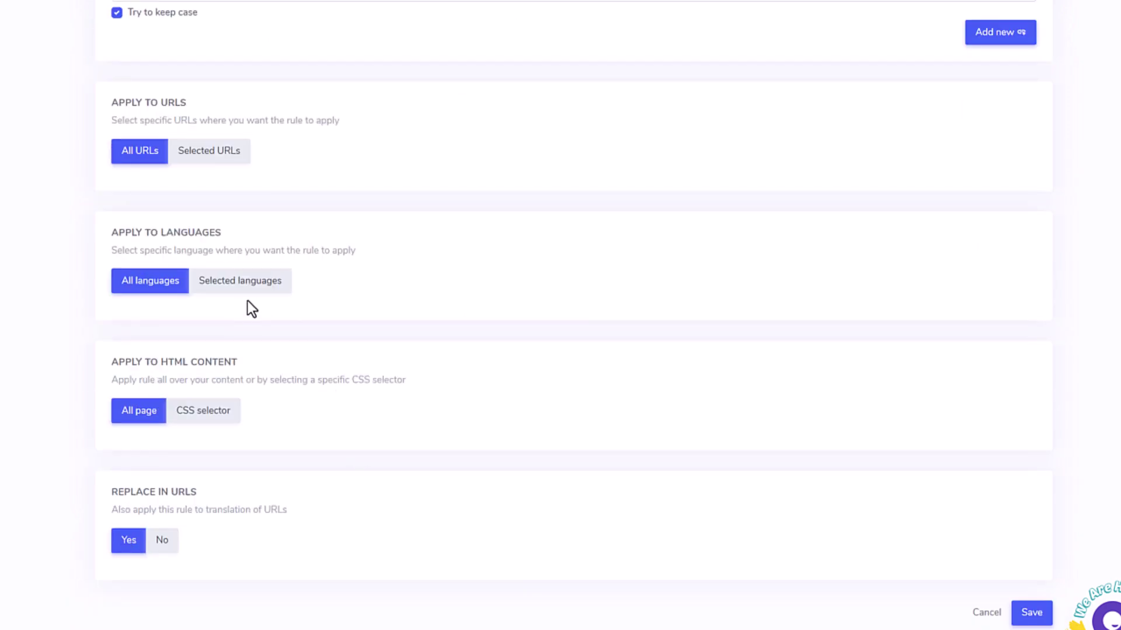
click(262, 288)
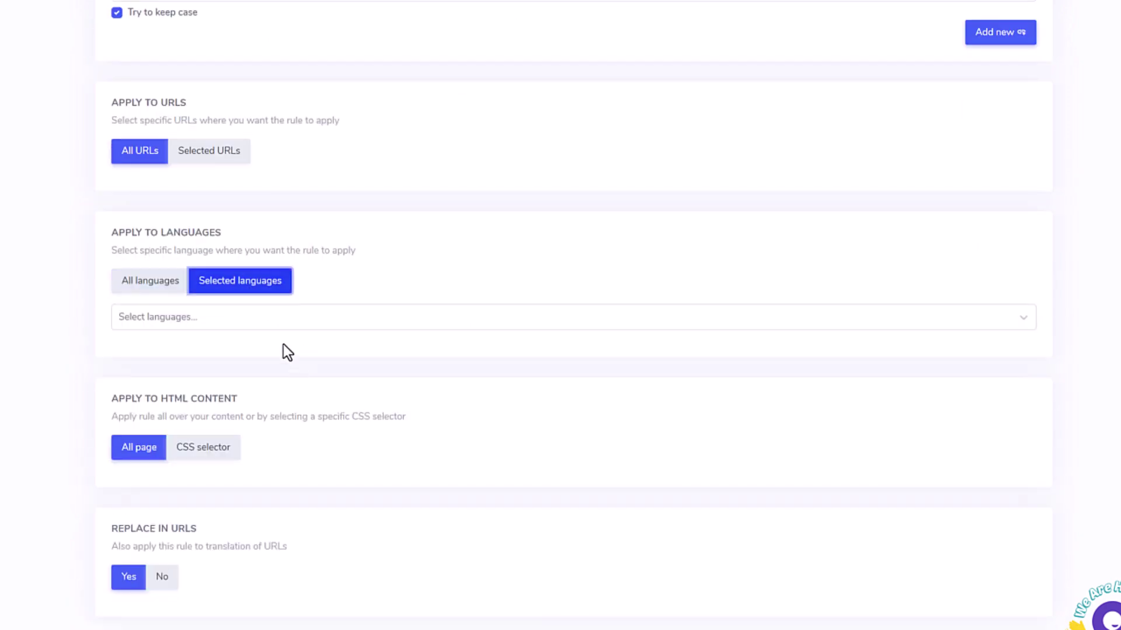
click(267, 322)
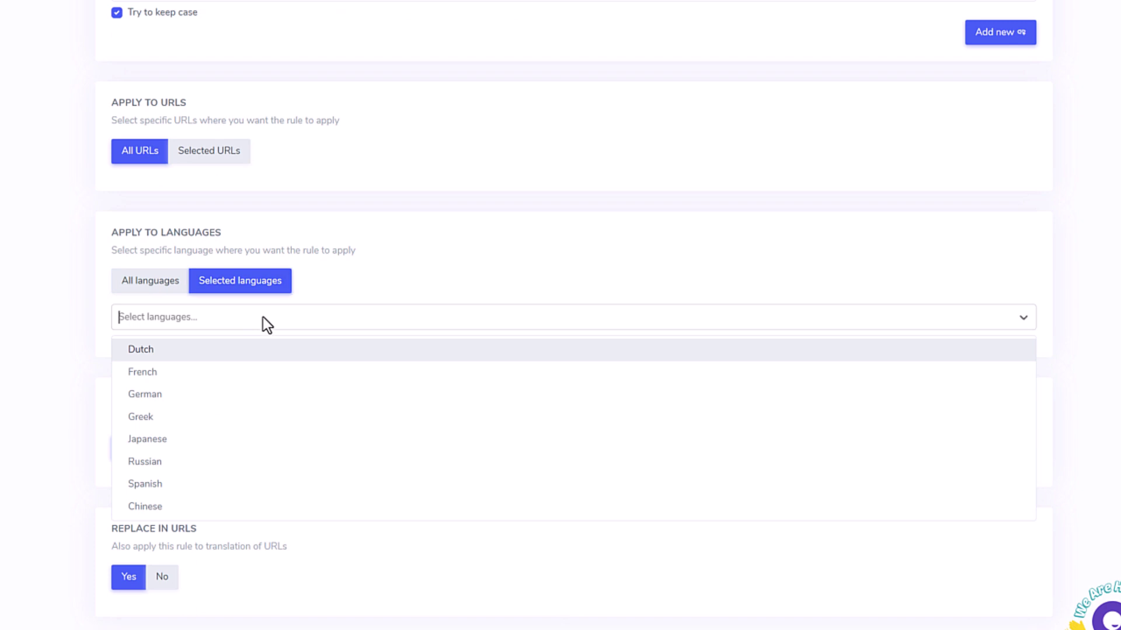
click(150, 375)
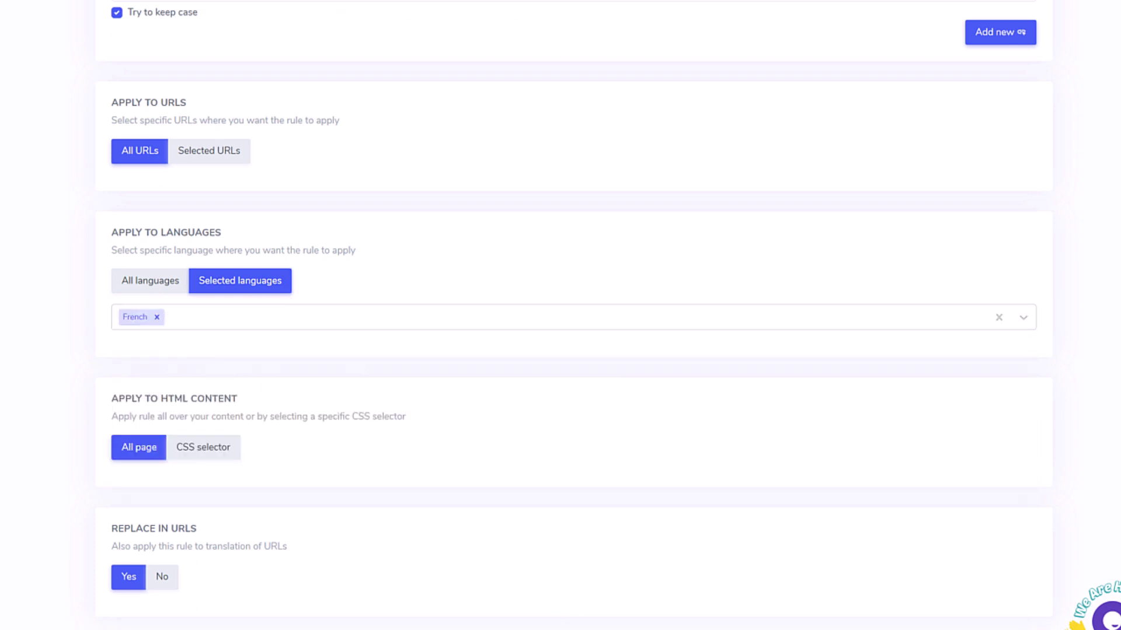
scroll(559, 457, down, 1)
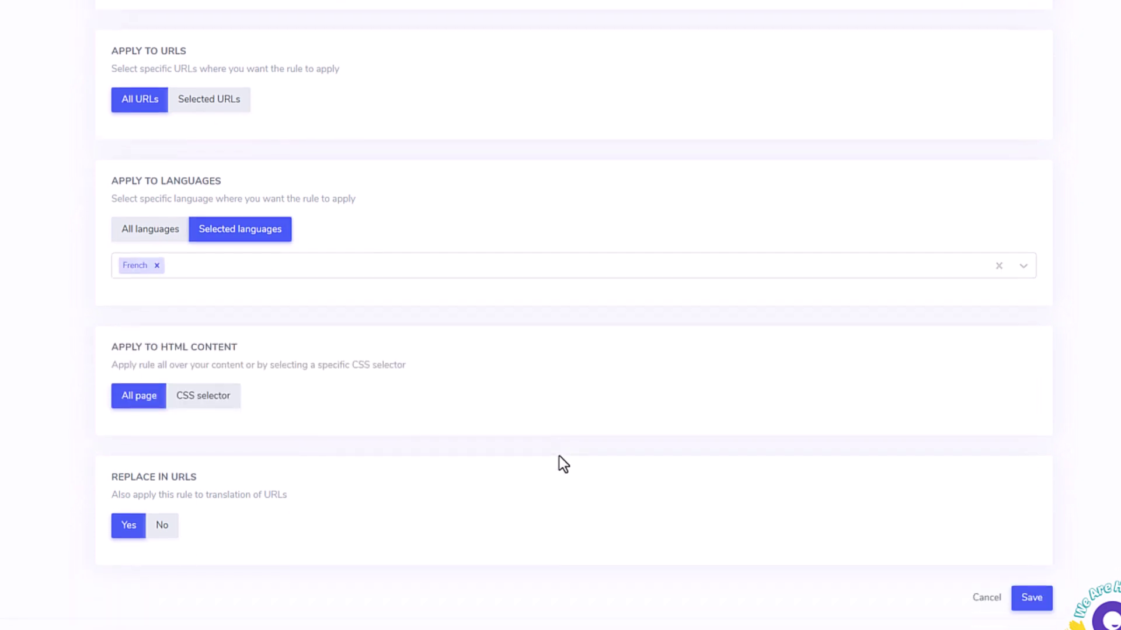
Save the Popular products text-replace rule
click(1022, 587)
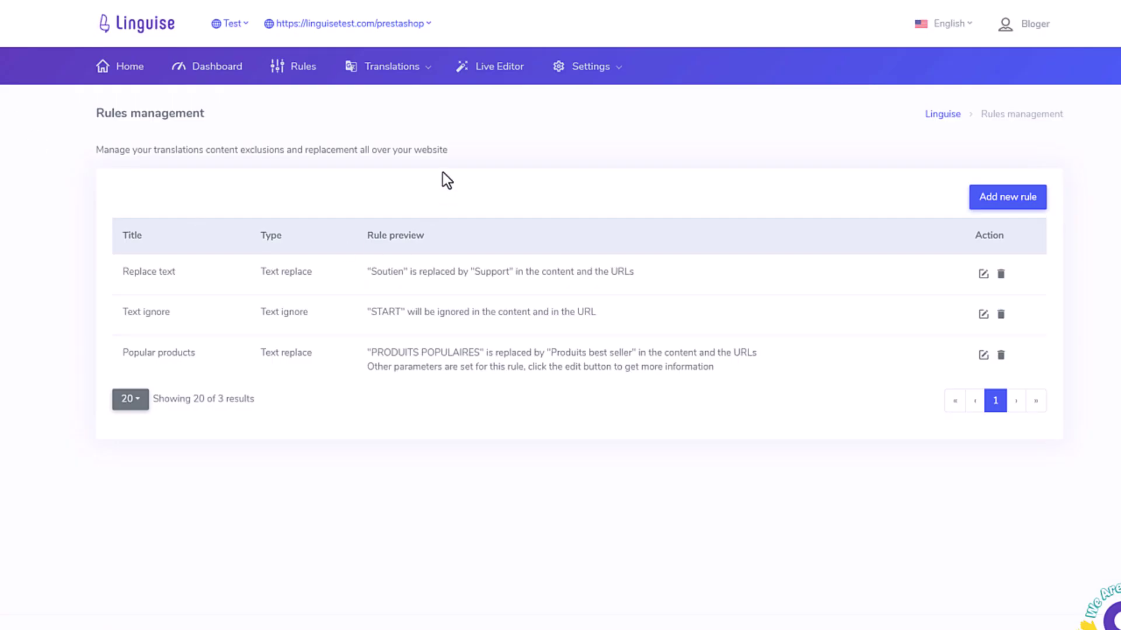
Open the content translations list and check its language filter without choosing
click(402, 76)
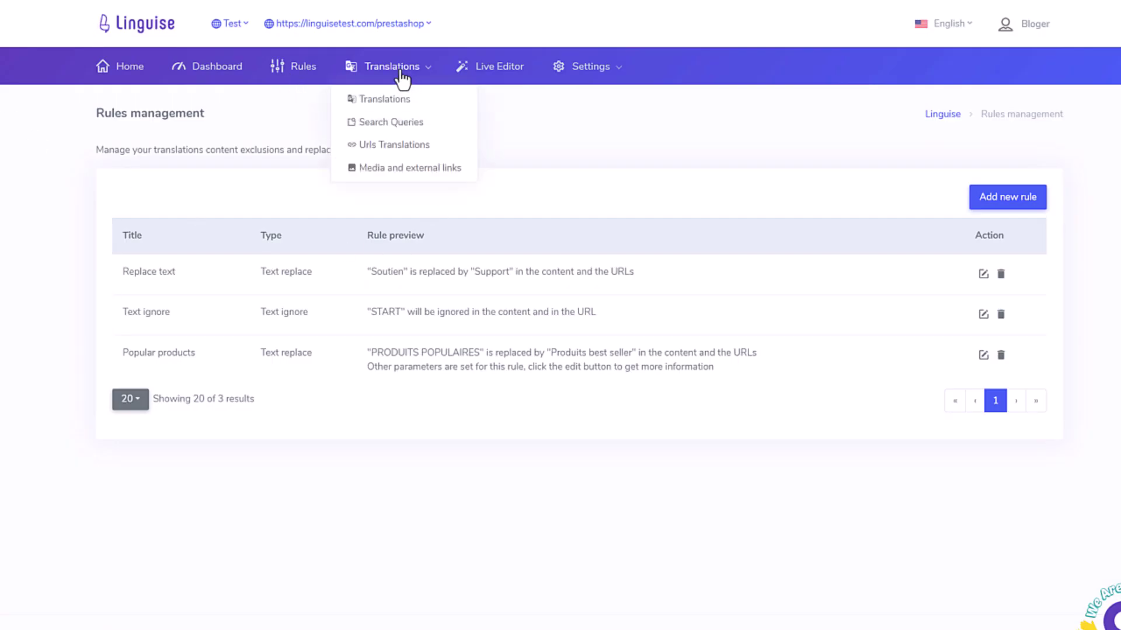
click(395, 102)
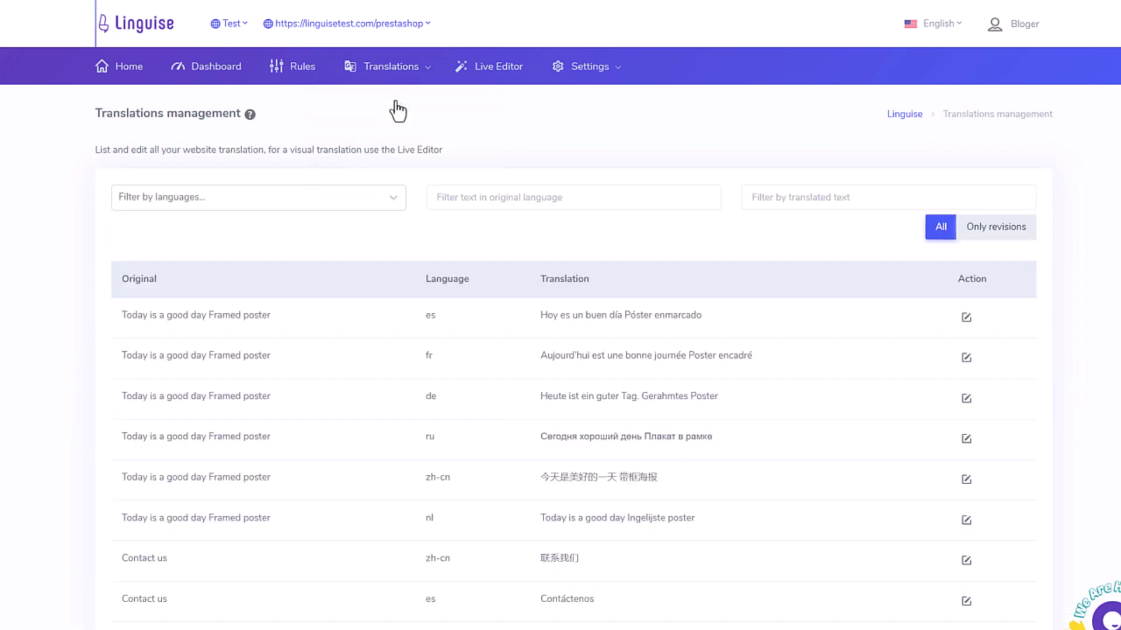
click(397, 193)
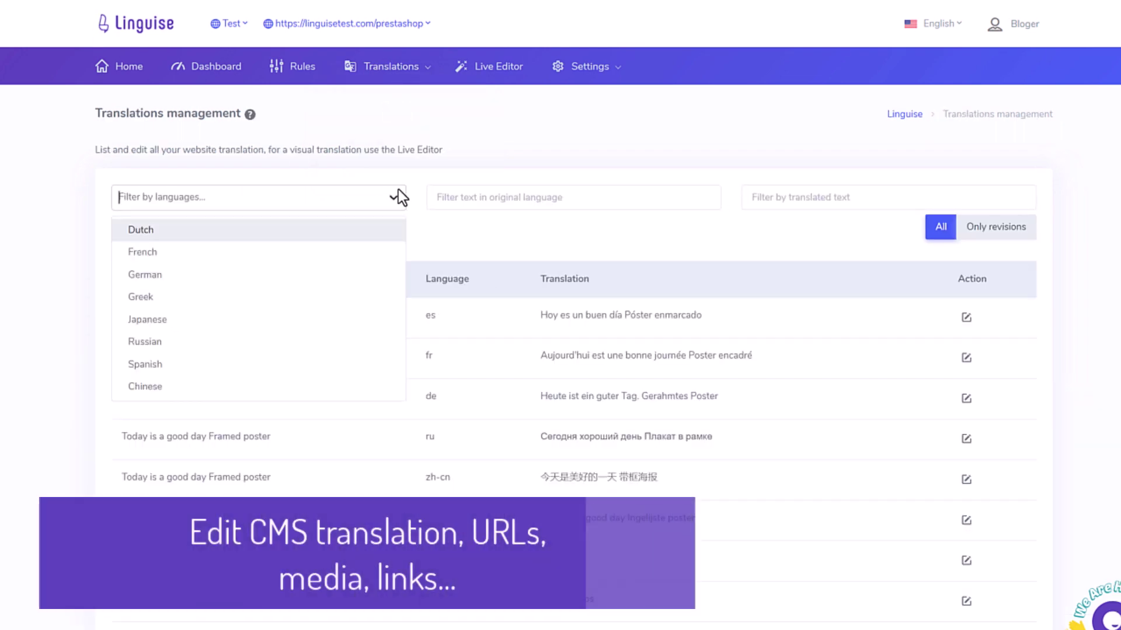
click(398, 192)
Browse the URL translations list, then open the media and external links list
click(412, 76)
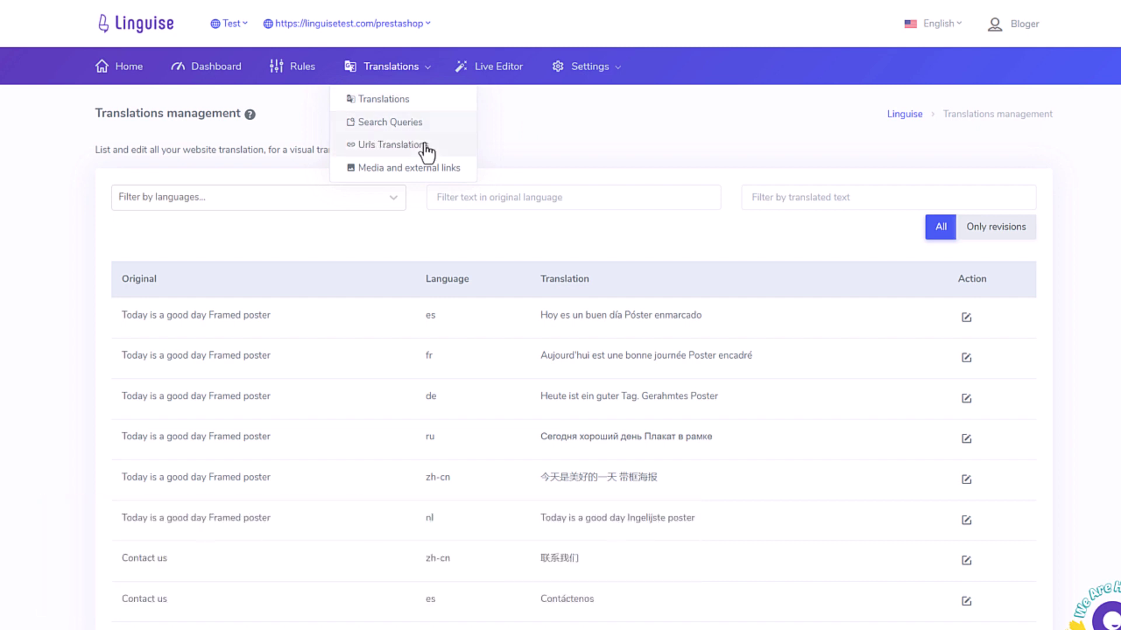
click(394, 153)
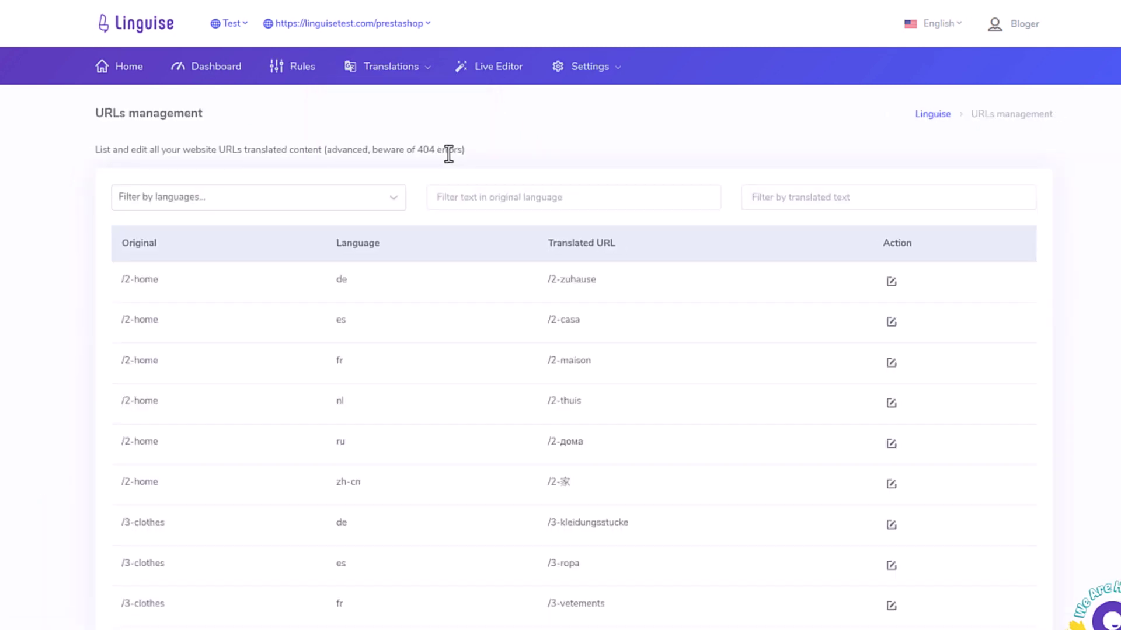
scroll(425, 307, down, 9)
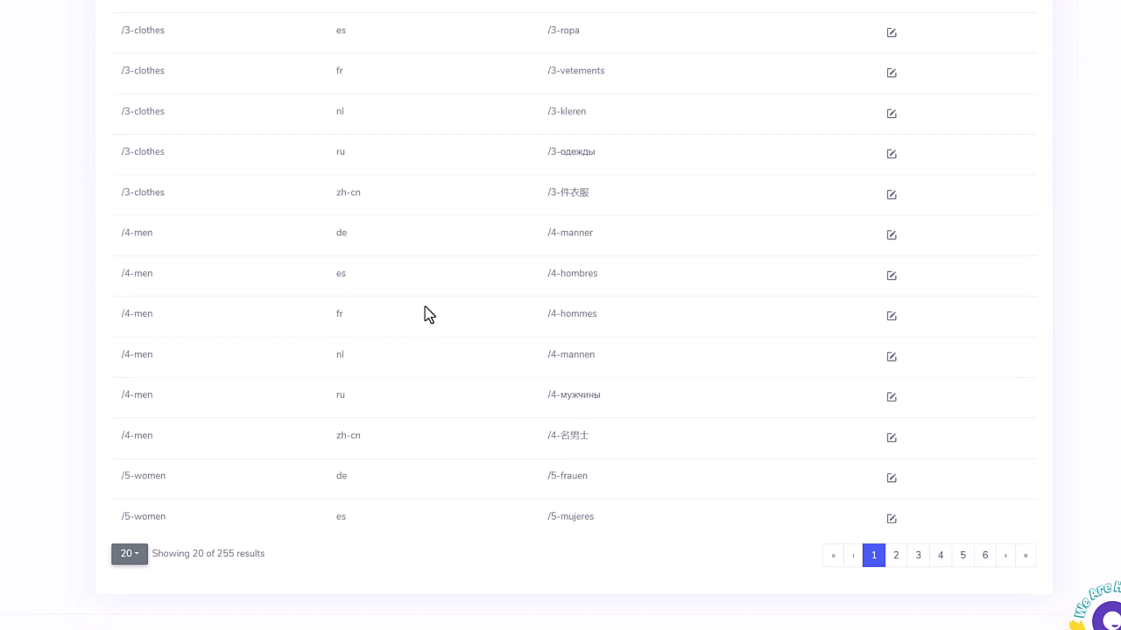
scroll(431, 327, up, 9)
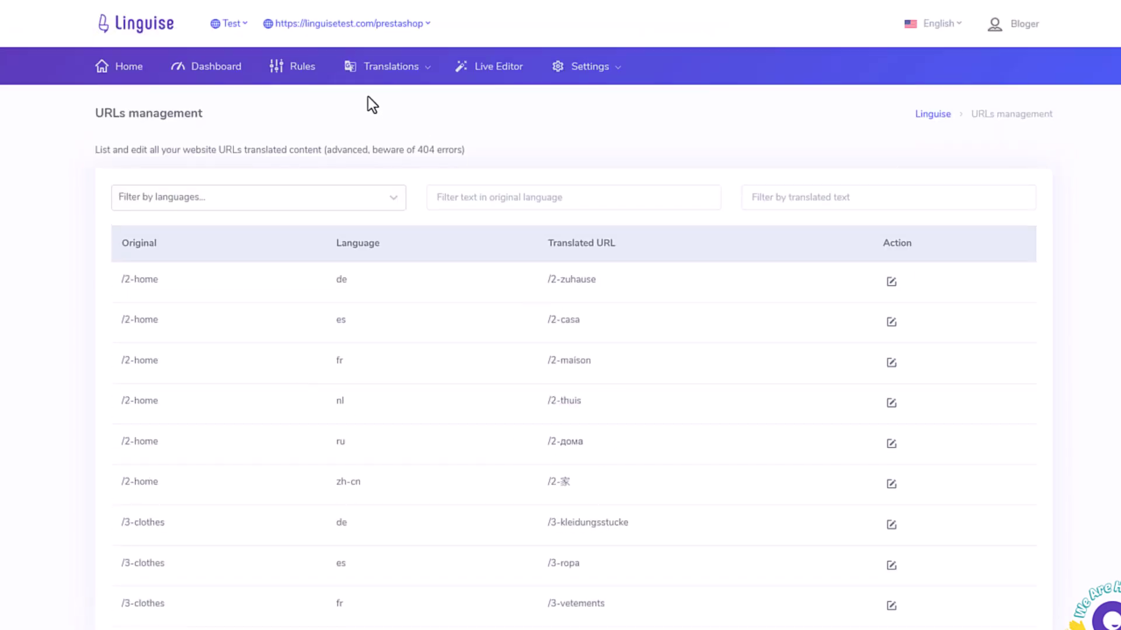
mouse_move(380, 83)
click(399, 175)
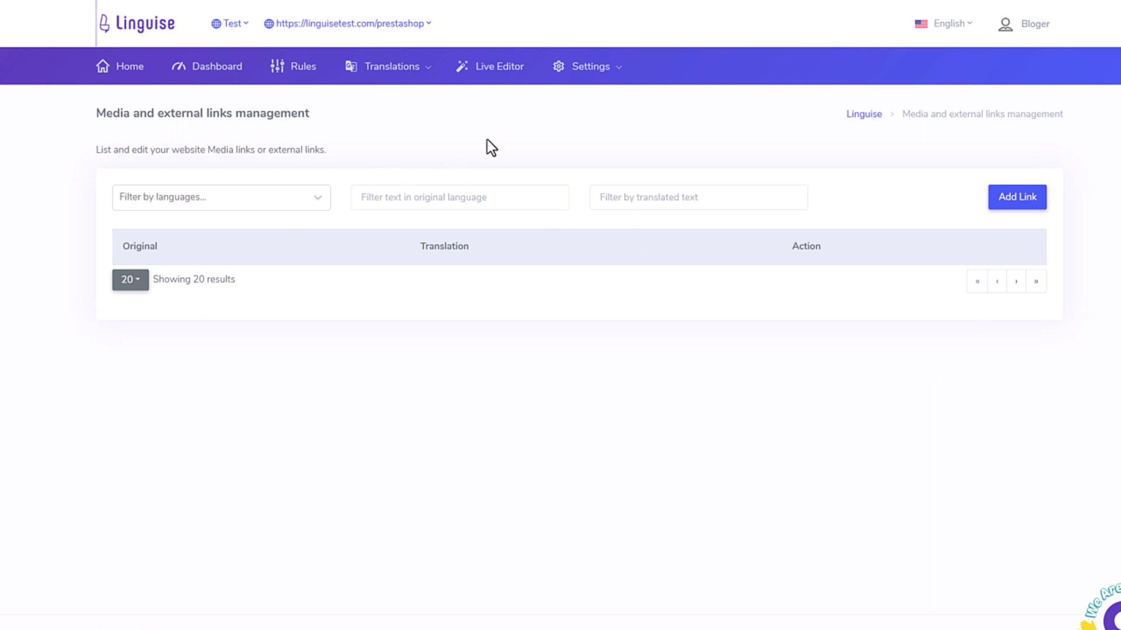
Open the Edit domain settings and display the Translation languages choices
mouse_move(596, 74)
click(570, 104)
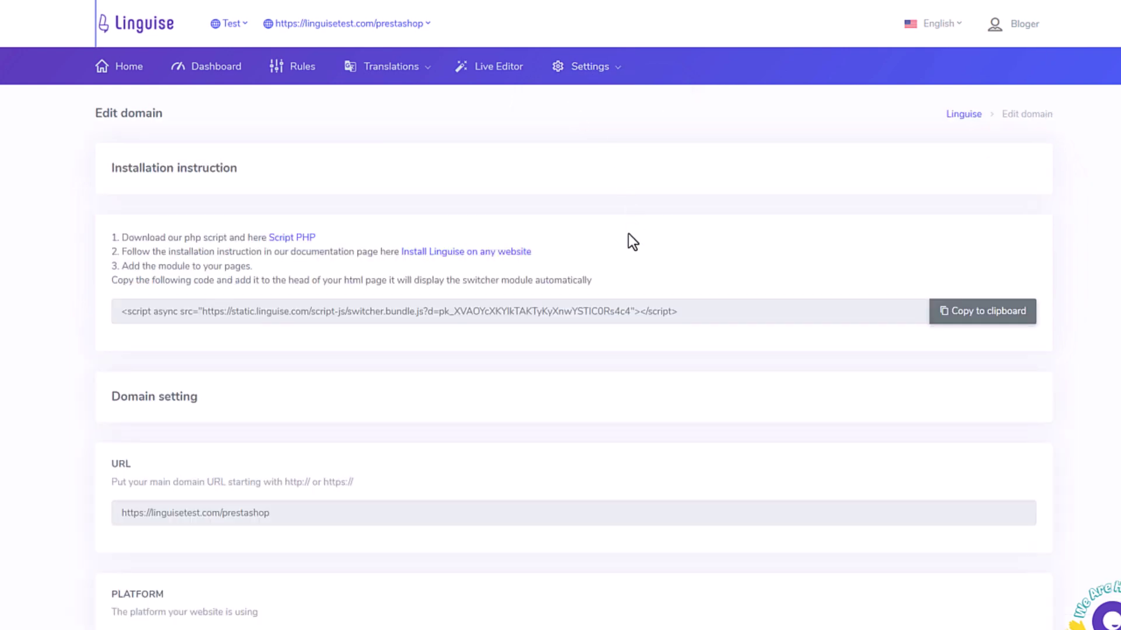
scroll(628, 257, down, 7)
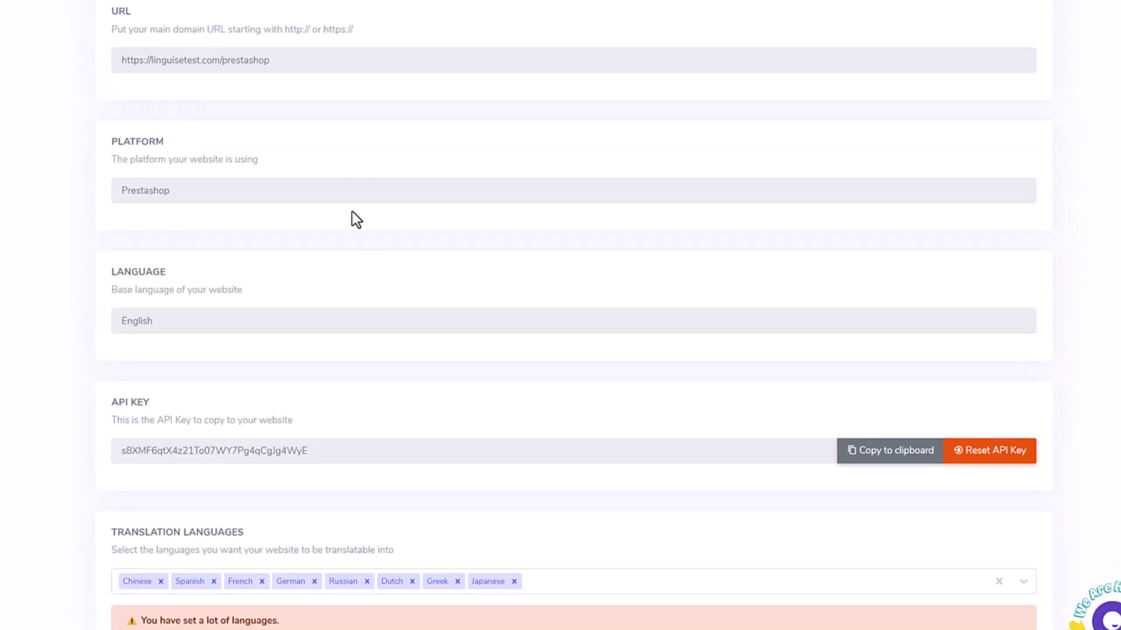
scroll(350, 454, down, 5)
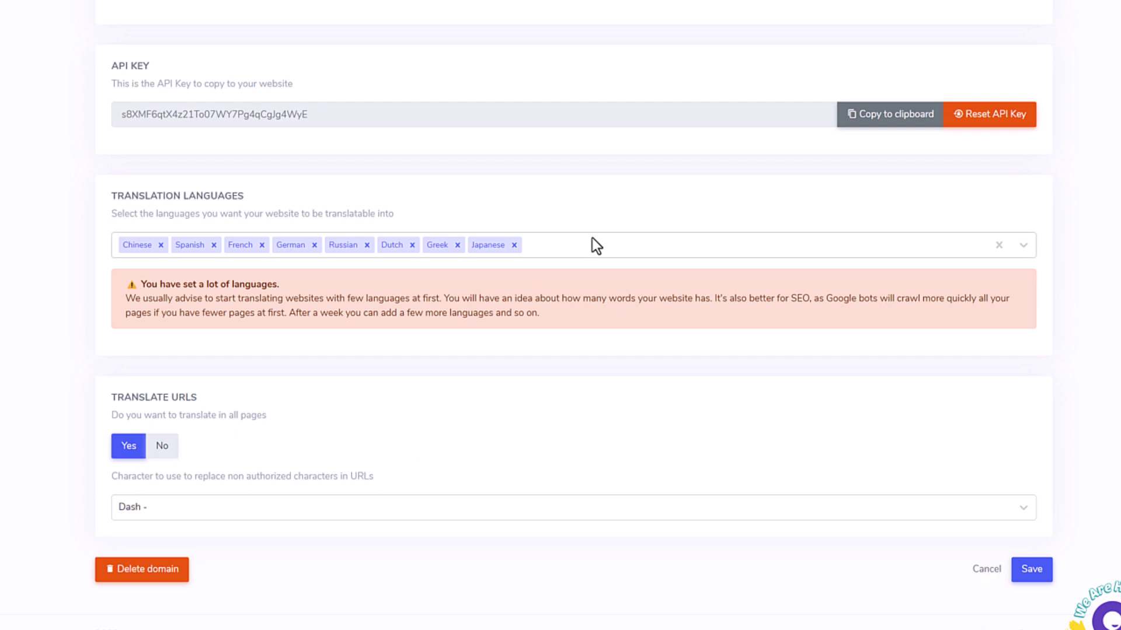
click(592, 239)
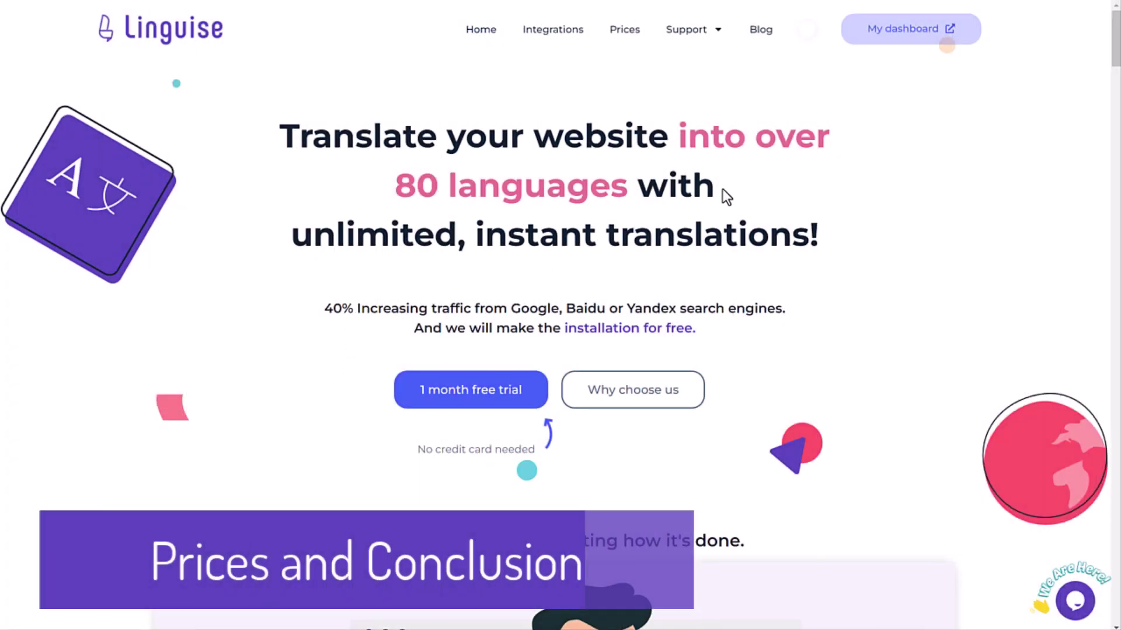
Open pricing and mark the START 200 000, PRO 600 000 and LARGE UNLIMITED word allowances
click(622, 44)
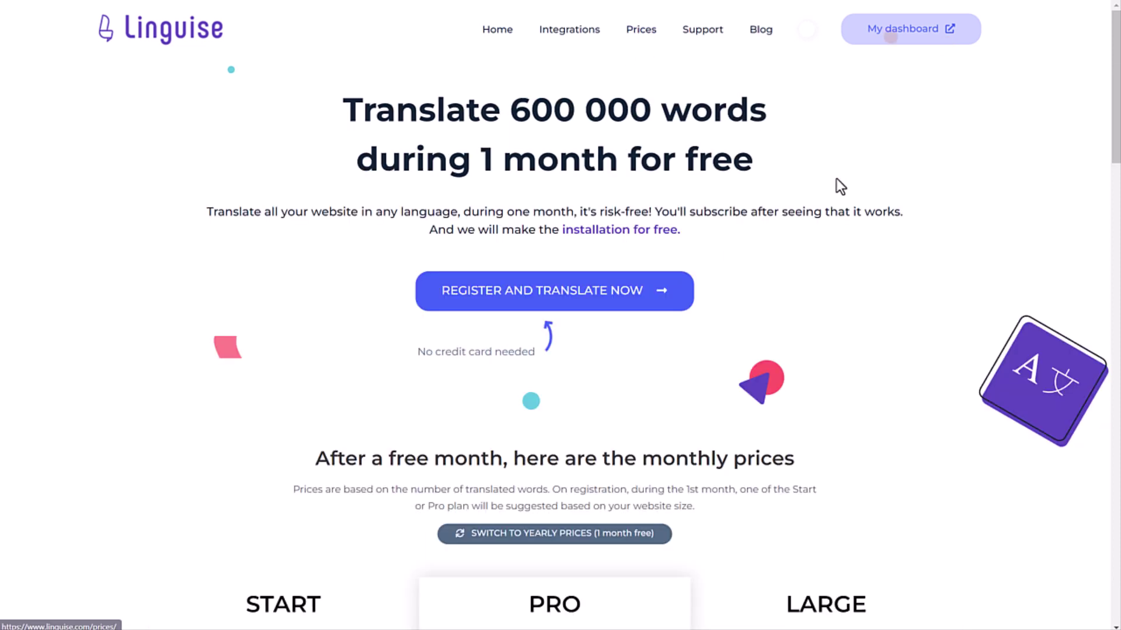
drag(753, 170, 578, 169)
scroll(713, 187, down, 8)
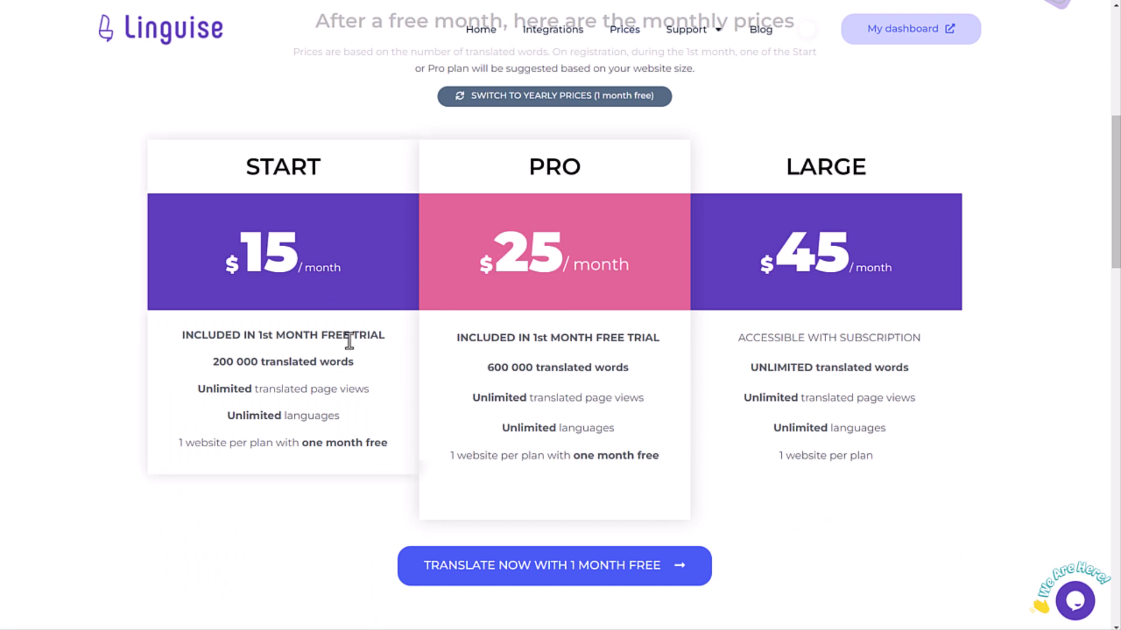
drag(360, 365, 200, 362)
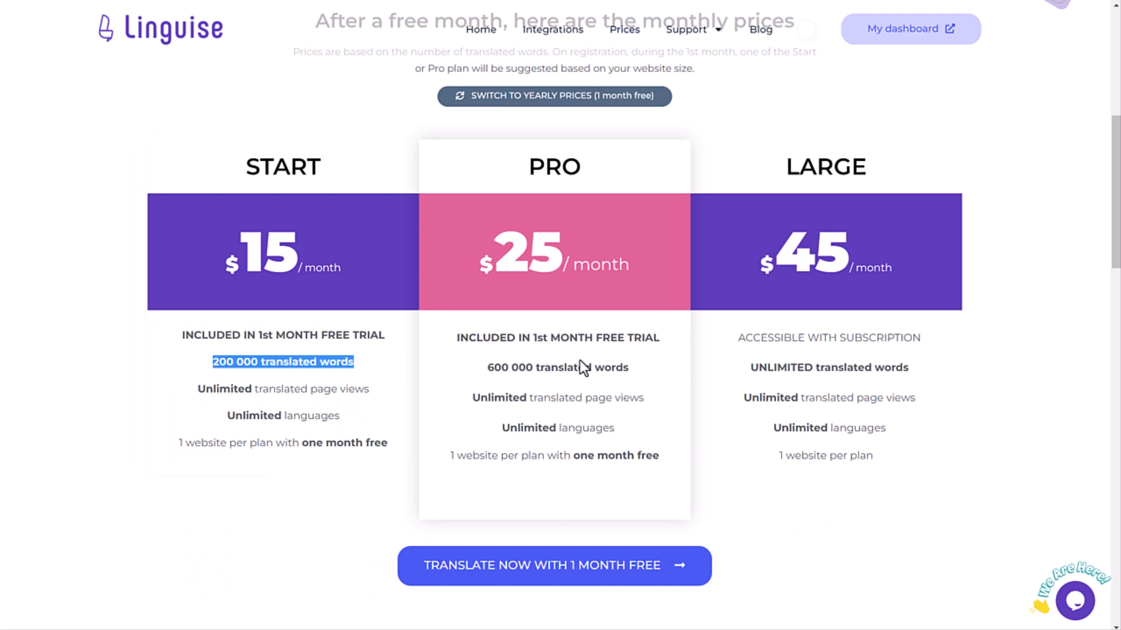
drag(633, 373, 478, 373)
drag(910, 369, 725, 367)
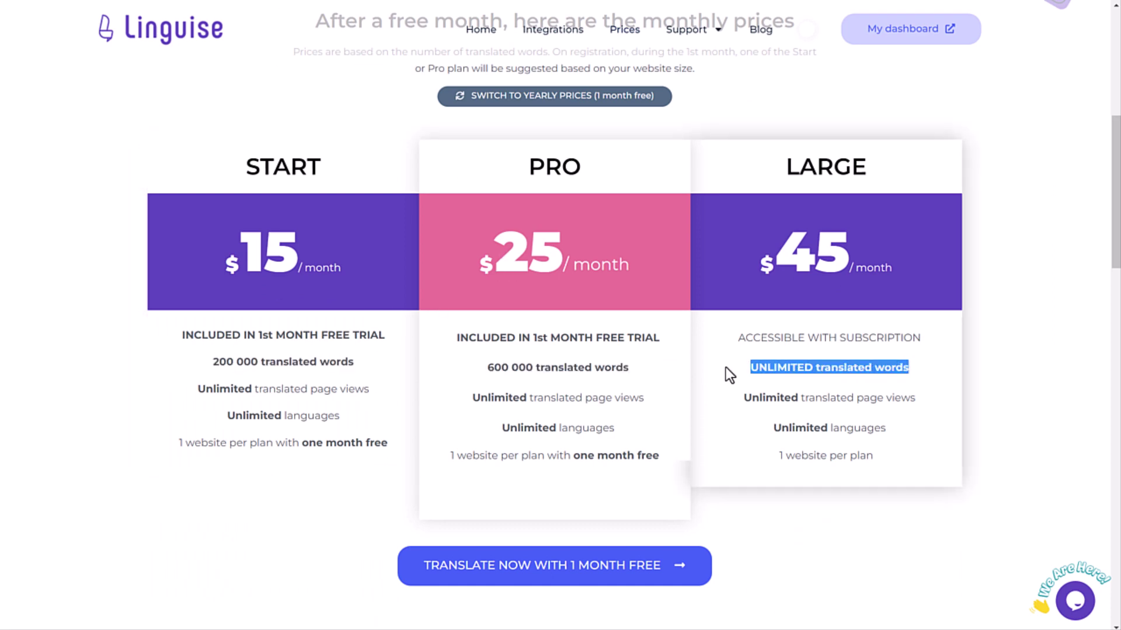
scroll(770, 374, up, 4)
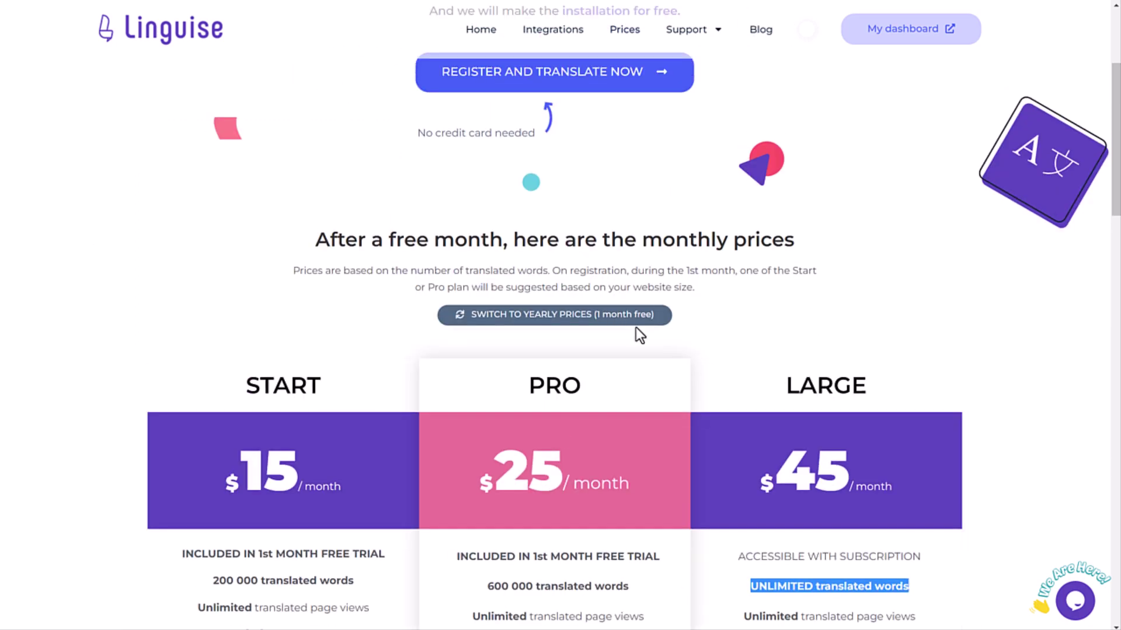
Switch the plans to yearly prices, then back to monthly prices
click(547, 315)
scroll(848, 359, up, 4)
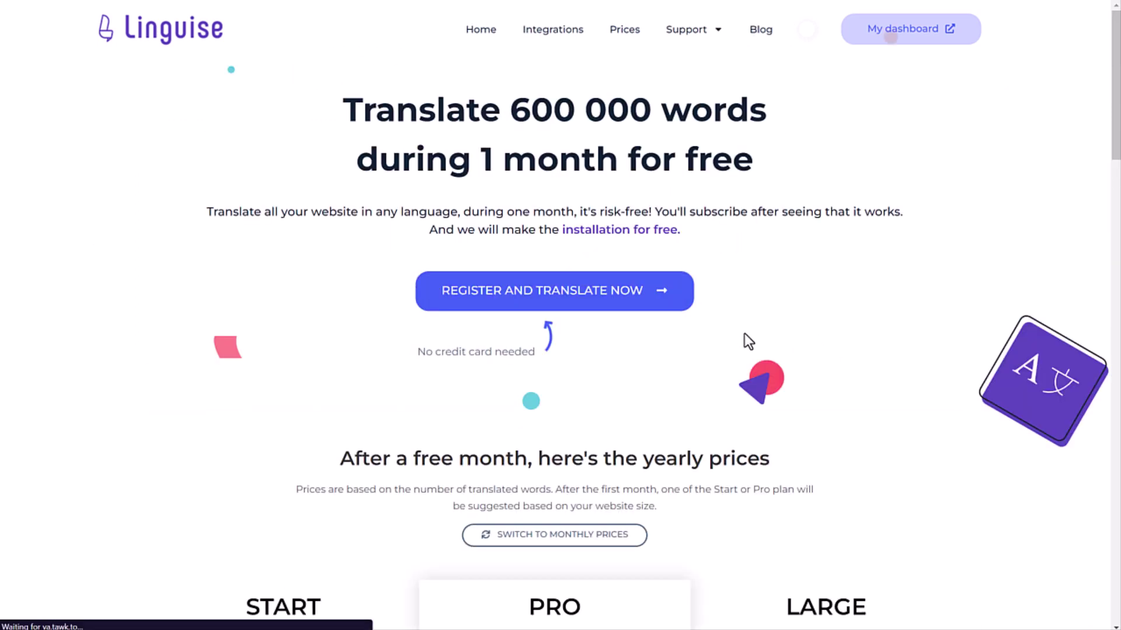
scroll(744, 333, down, 8)
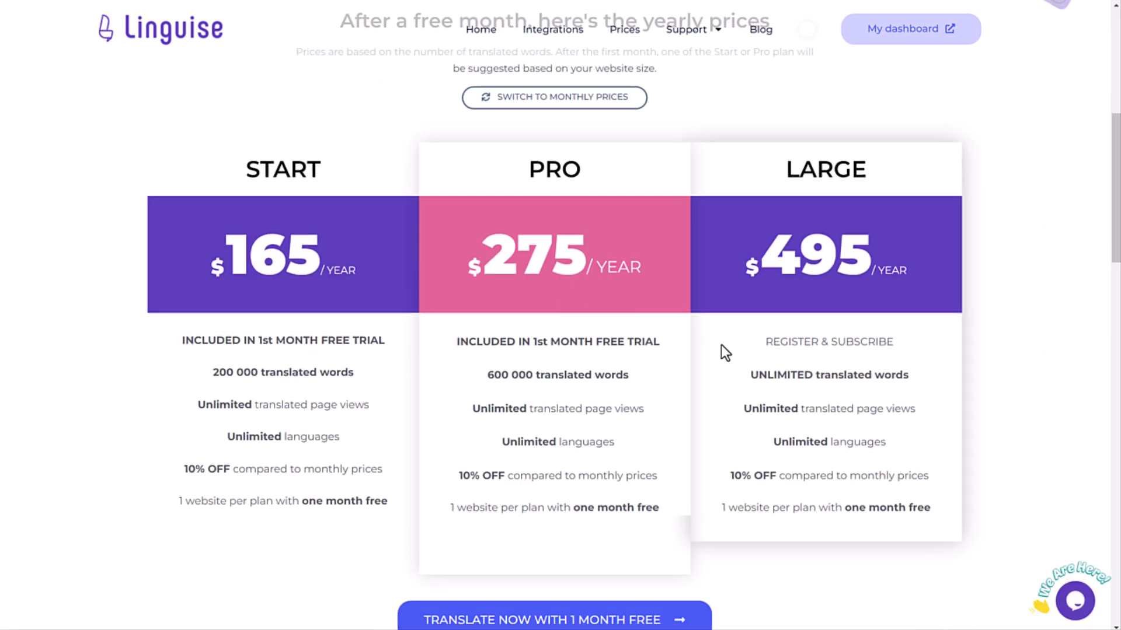
scroll(720, 344, up, 8)
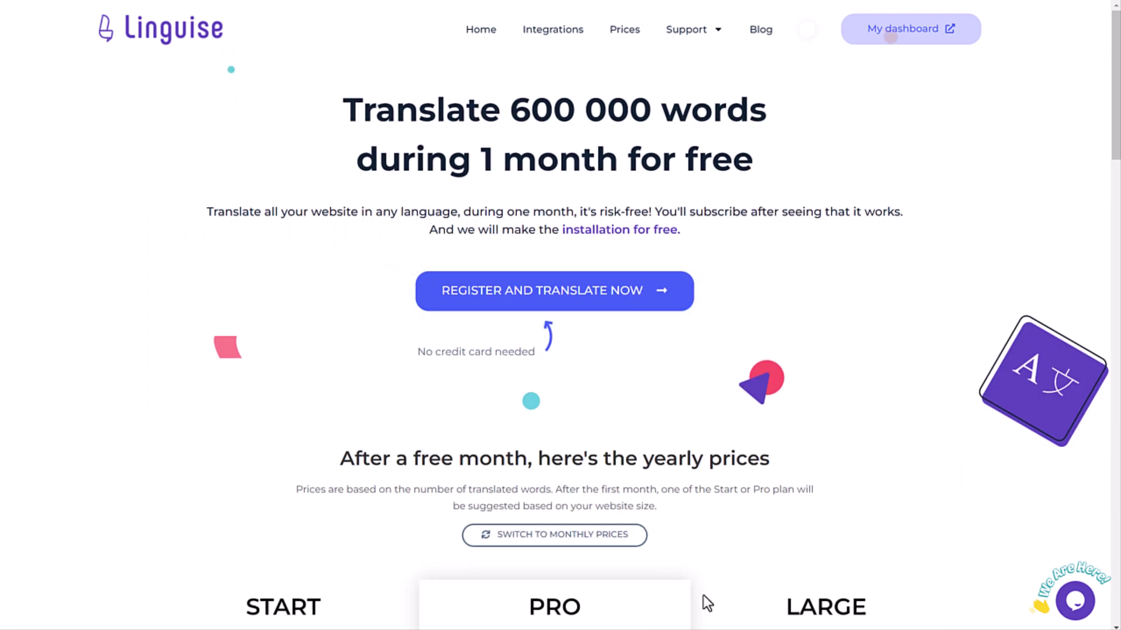
click(605, 535)
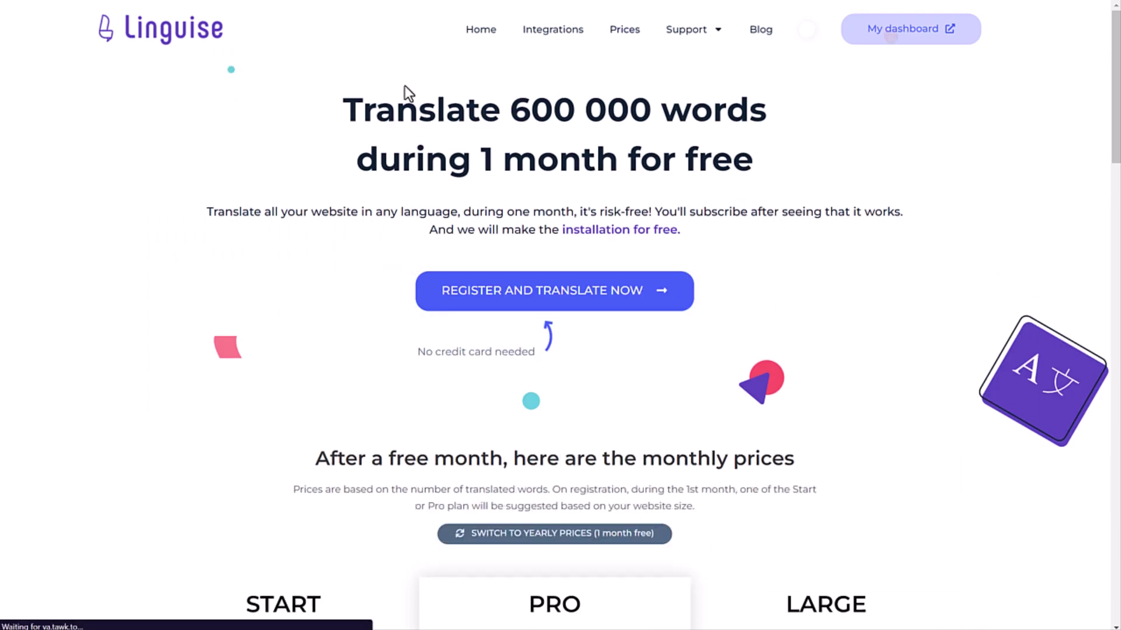
Return to the Linguise home page and scroll through its feature sections
click(477, 31)
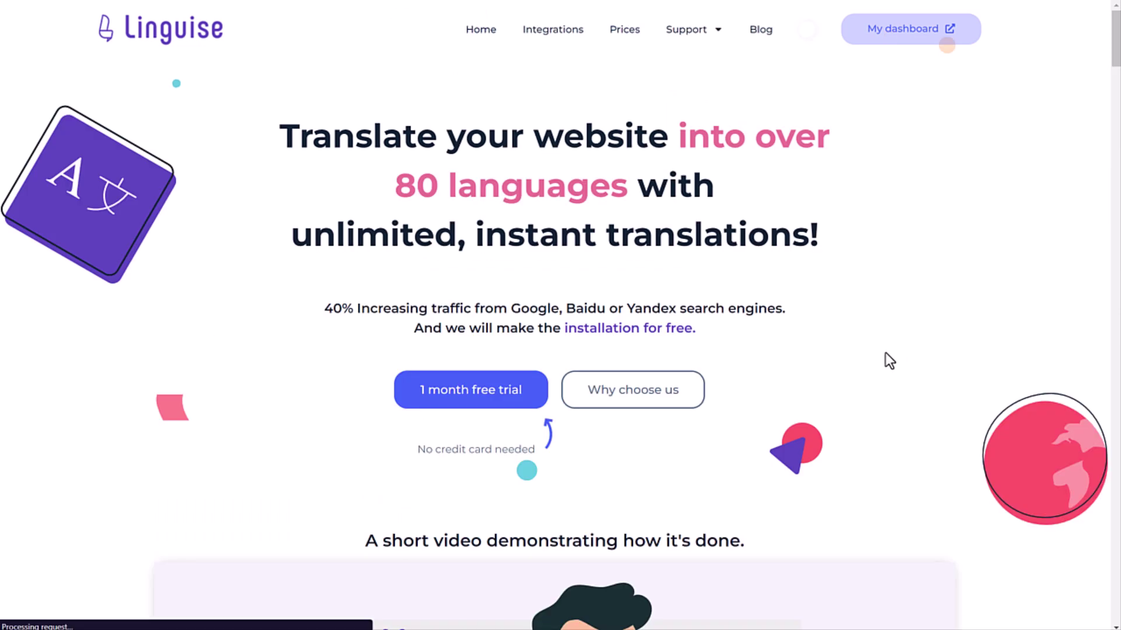
scroll(885, 352, down, 15)
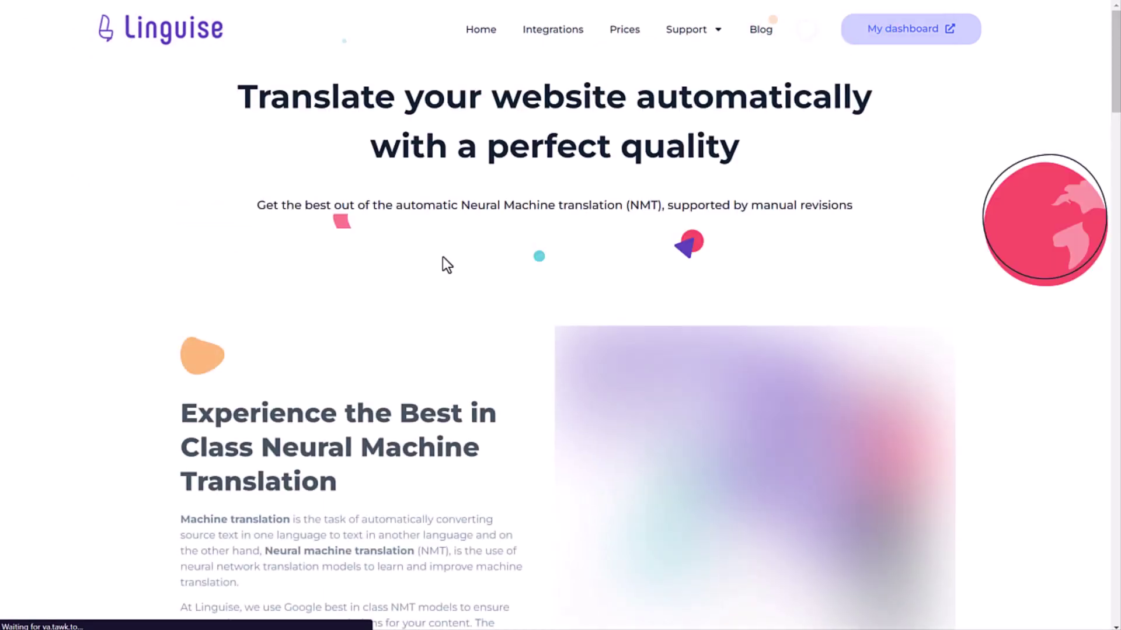
scroll(596, 446, down, 3)
scroll(597, 446, down, 15)
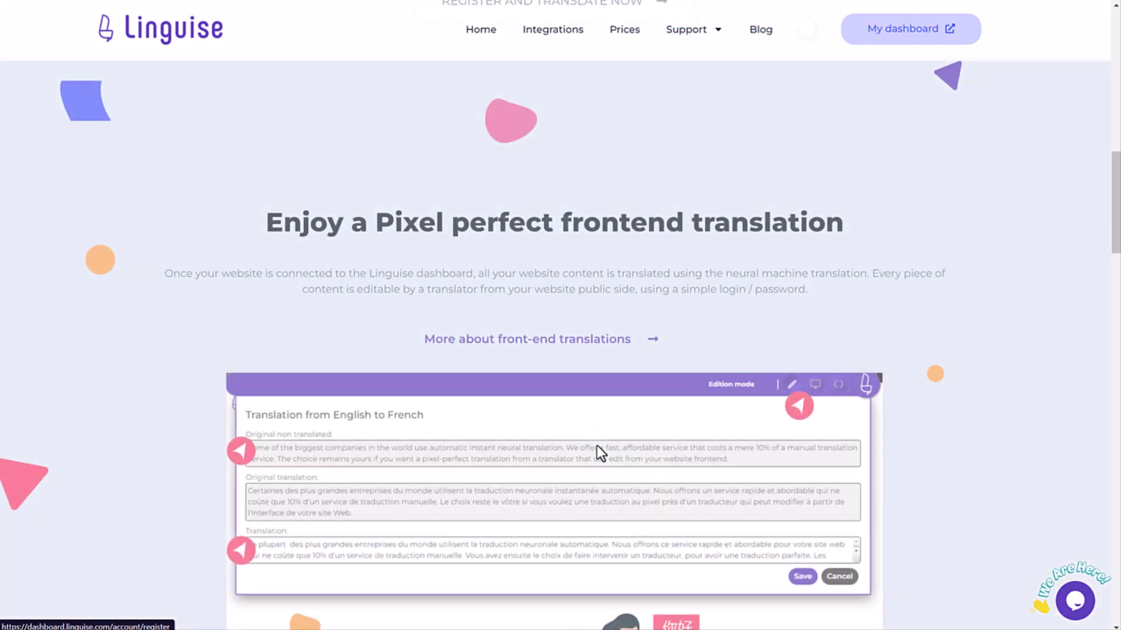
scroll(614, 462, down, 20)
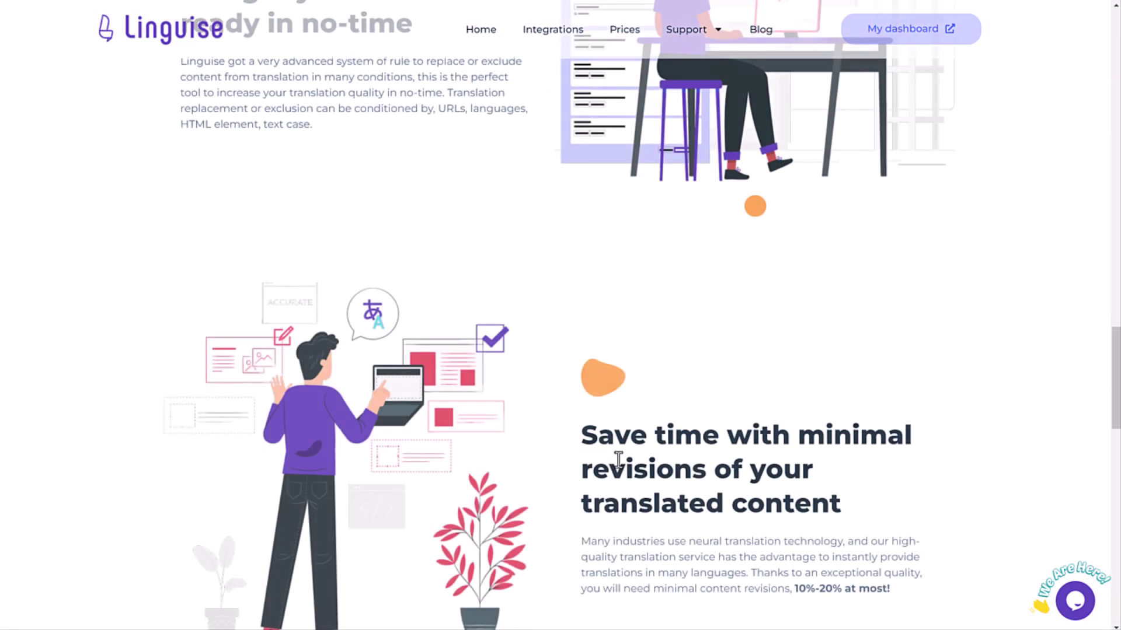
scroll(594, 409, up, 20)
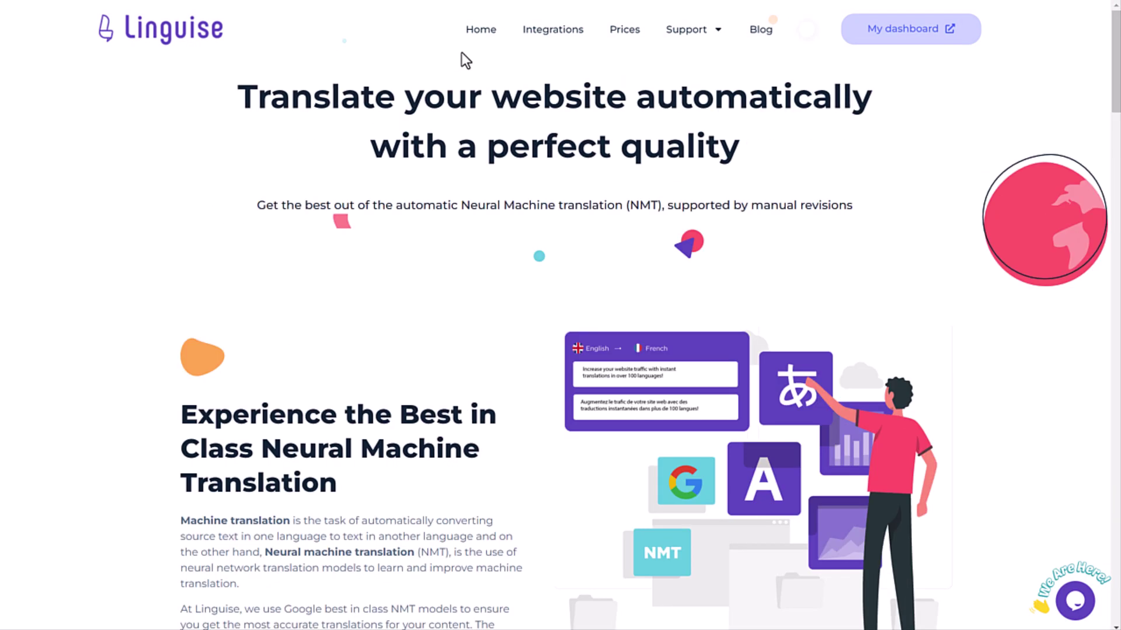
Go back home and scroll down to the free installation and Live Editor sections
click(477, 30)
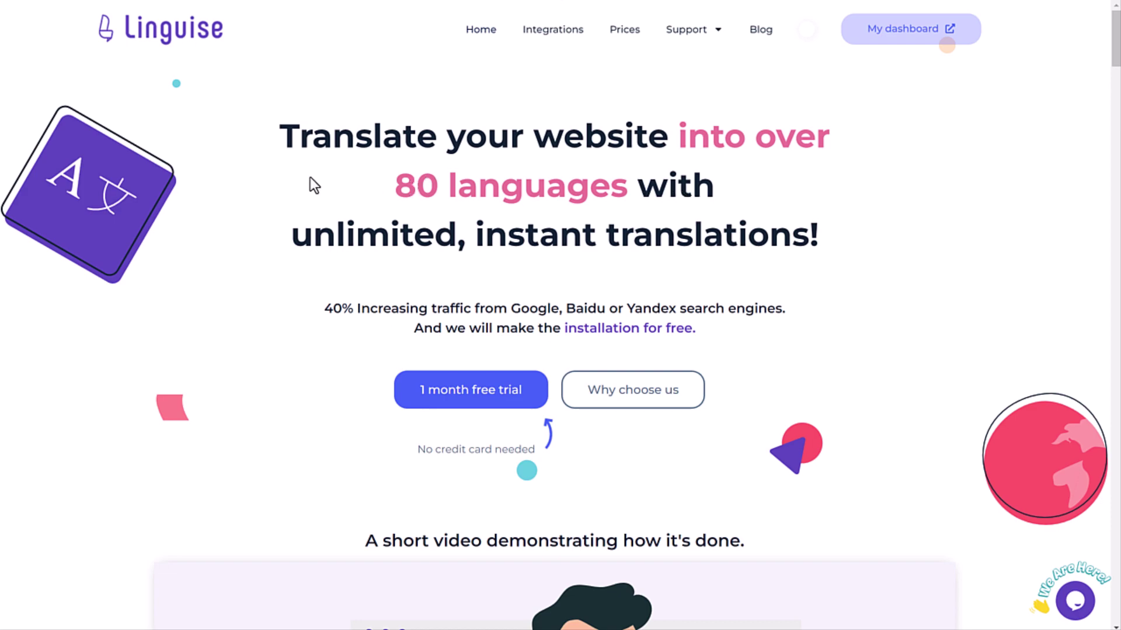
scroll(311, 178, down, 20)
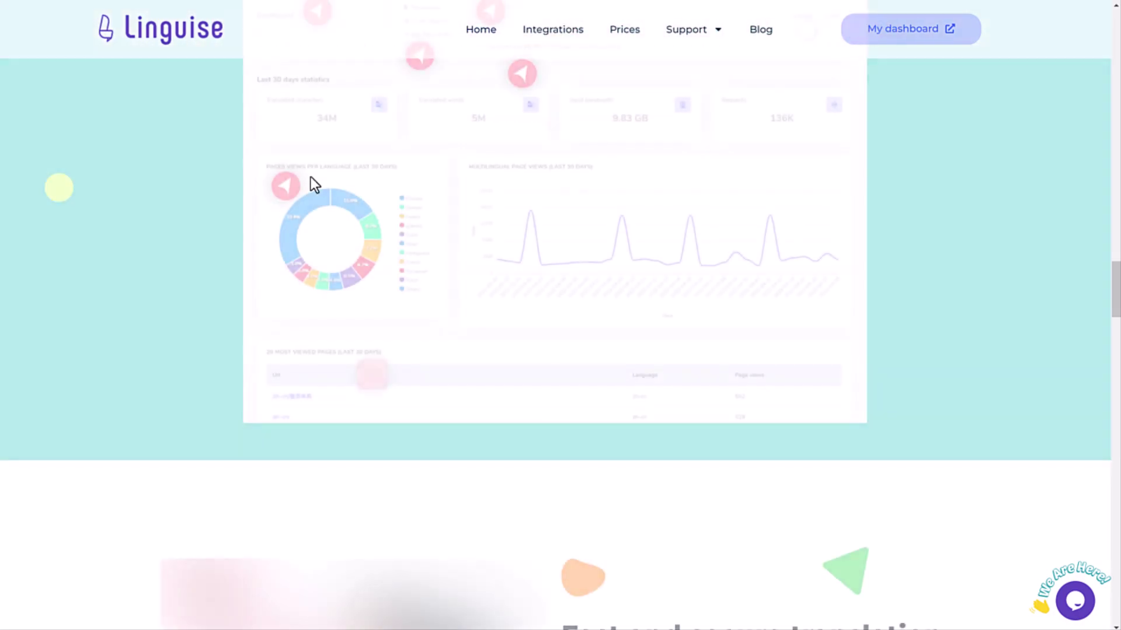
scroll(307, 169, down, 7)
scroll(301, 164, down, 10)
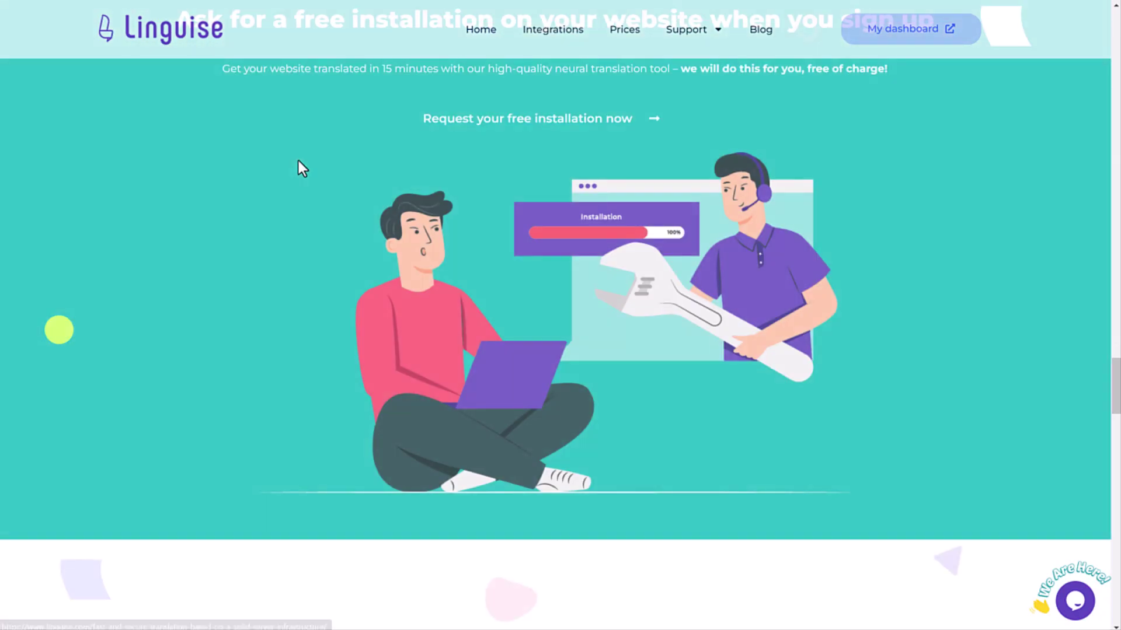
scroll(299, 167, down, 15)
scroll(298, 168, up, 3)
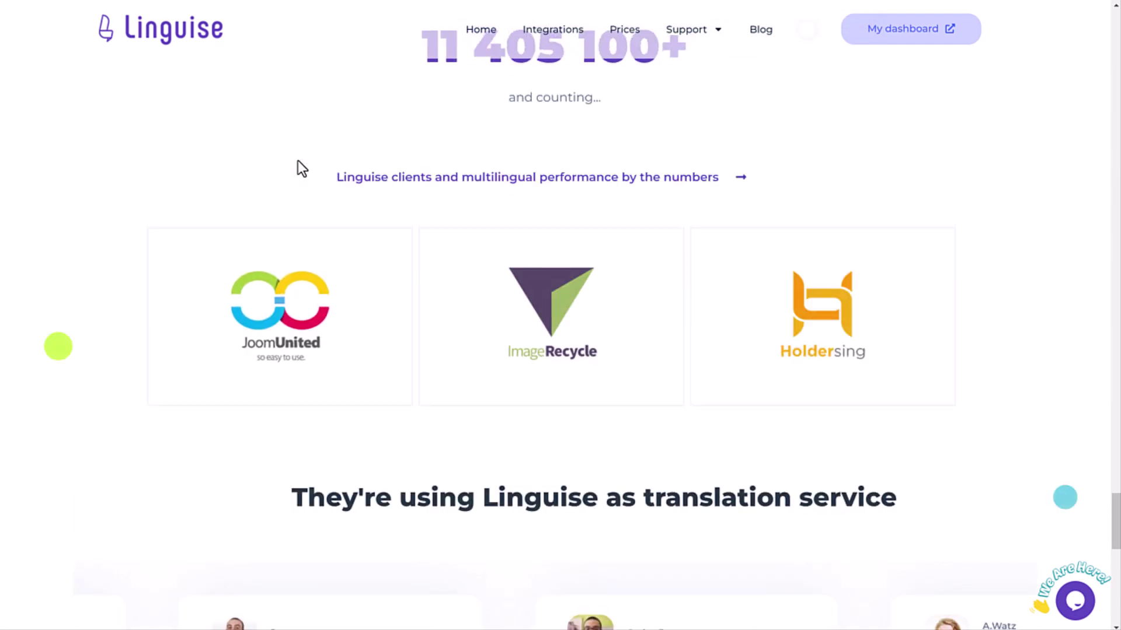
scroll(298, 161, up, 12)
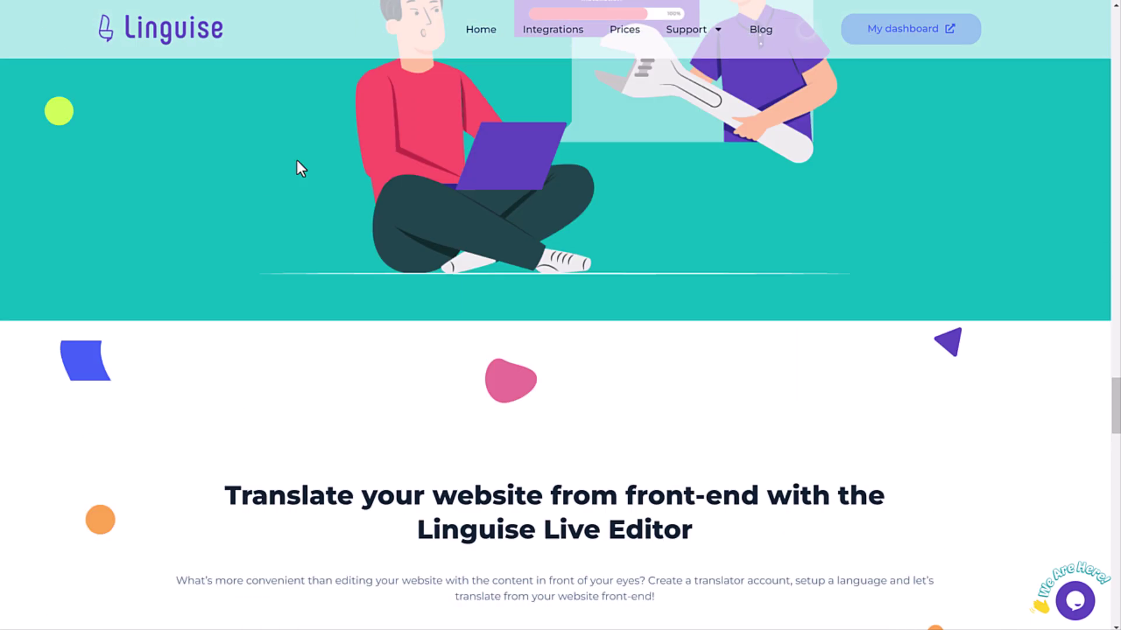